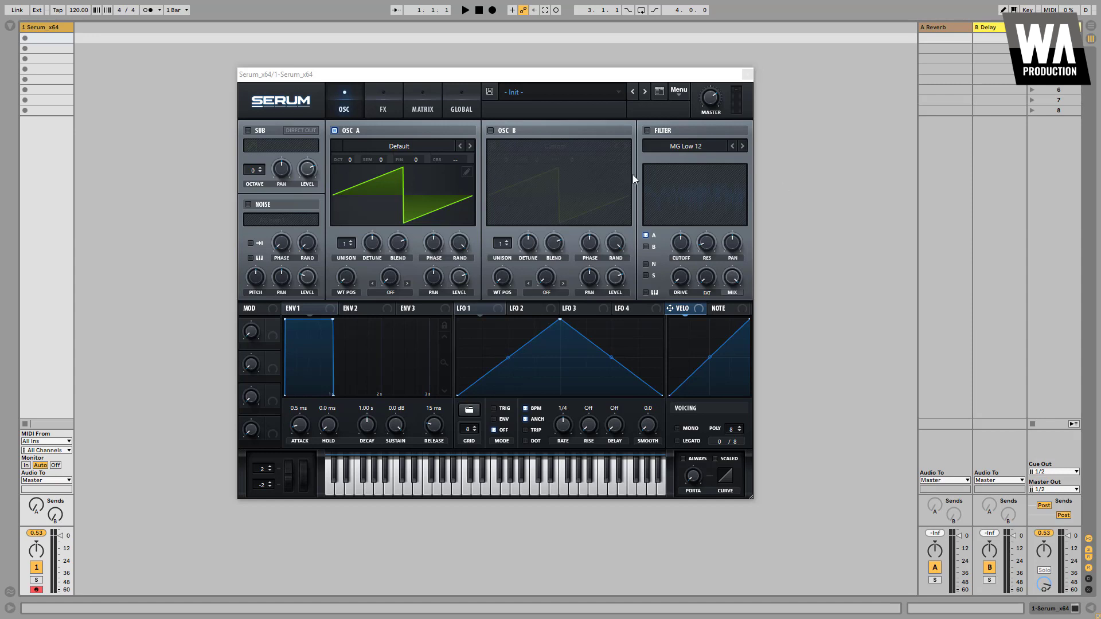
Enable oscillator B and add harmonics in bins 3, 5, 7 and 9 of its wavetable, with bin 9 at about 18%.
left_click(490, 130)
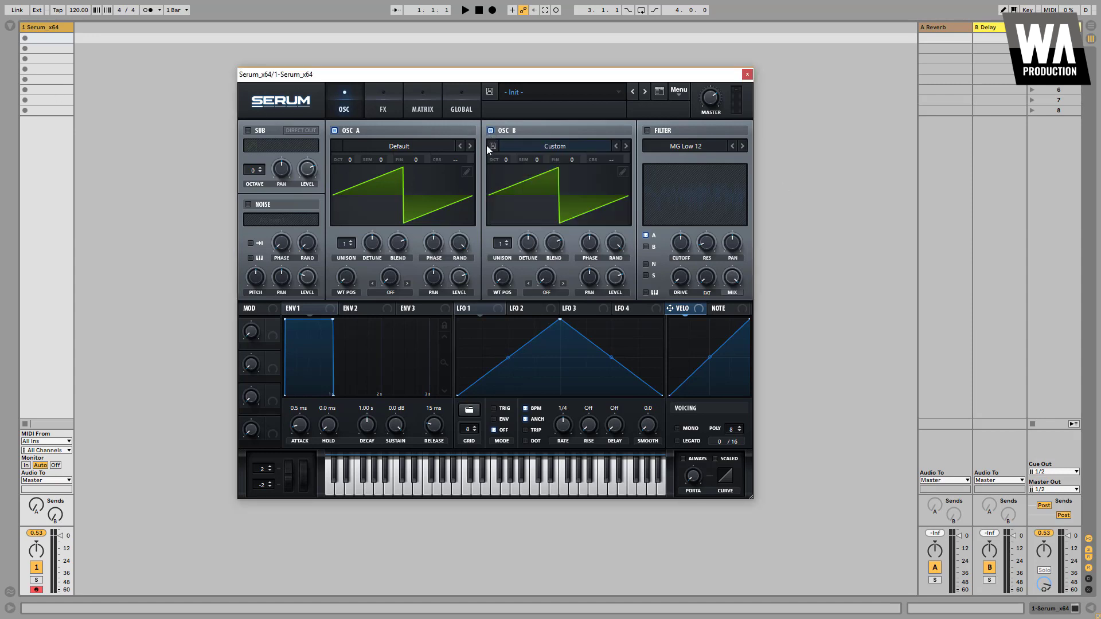
left_click(622, 172)
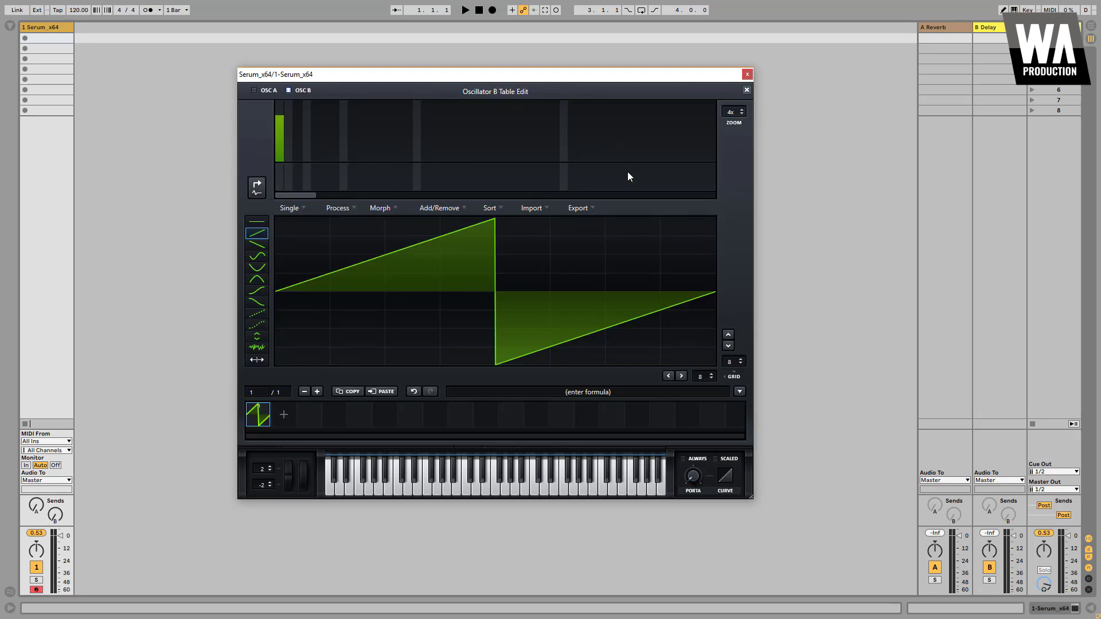
left_click(298, 145)
left_click(321, 137)
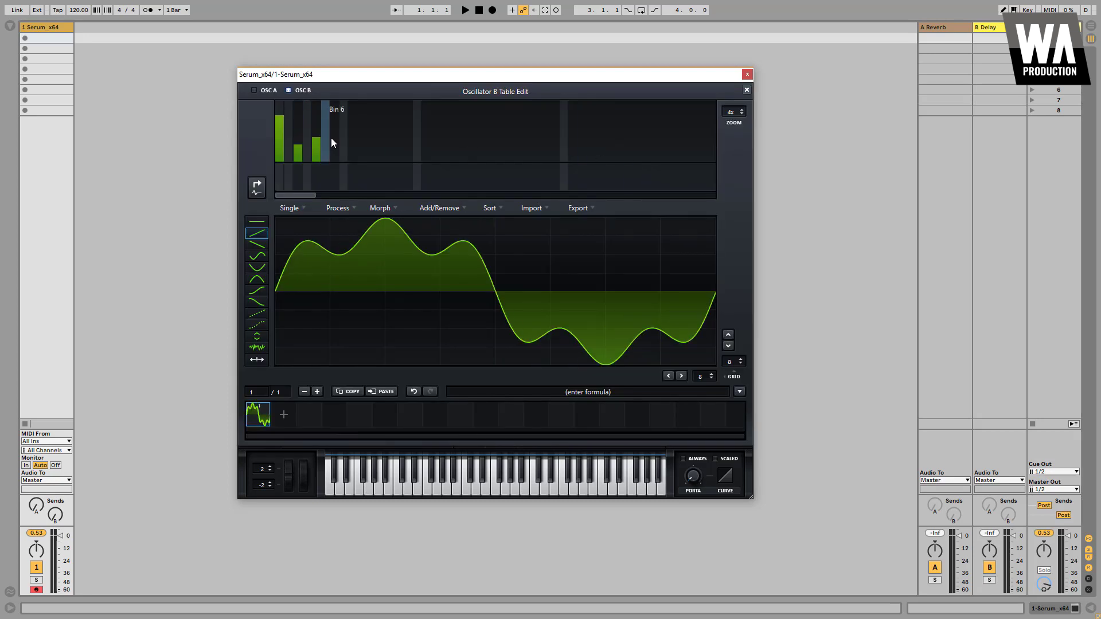
left_click(334, 138)
left_click(350, 148)
left_click(353, 151)
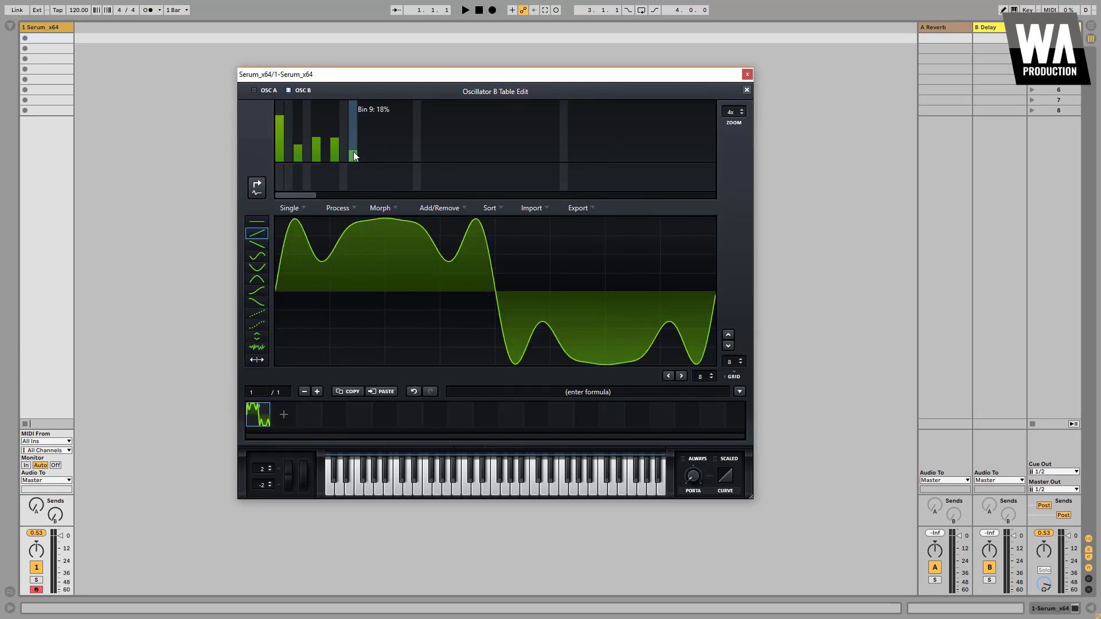
Fine-tune bin 3, raise bin 1 to its maximum in oscillator B's wavetable, and close the wavetable editor.
left_click(301, 147)
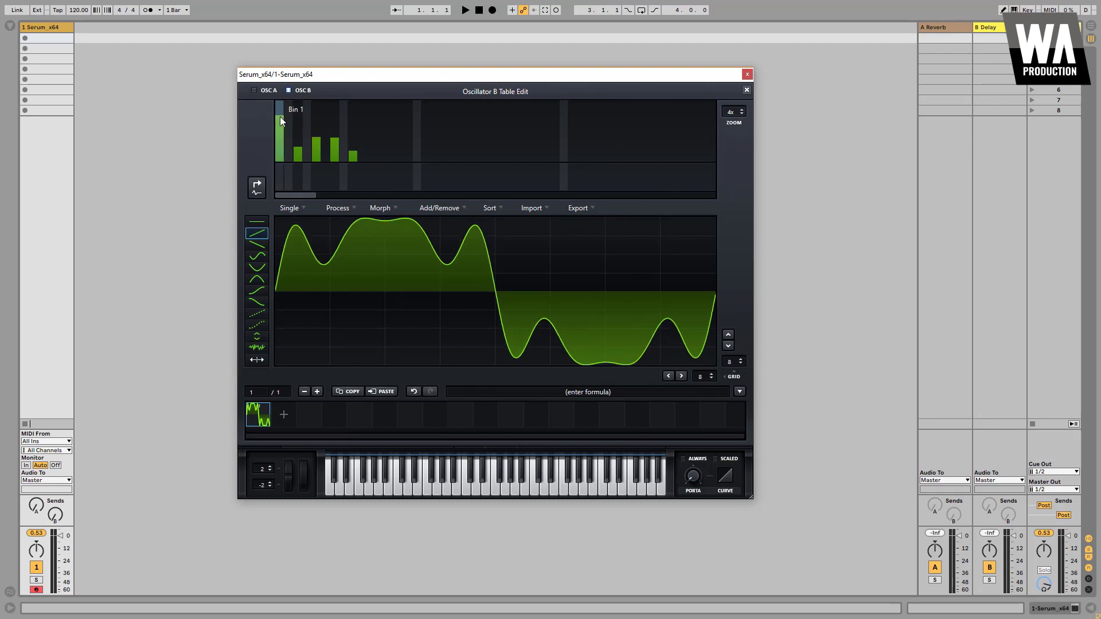
left_click_drag(279, 113, 281, 97)
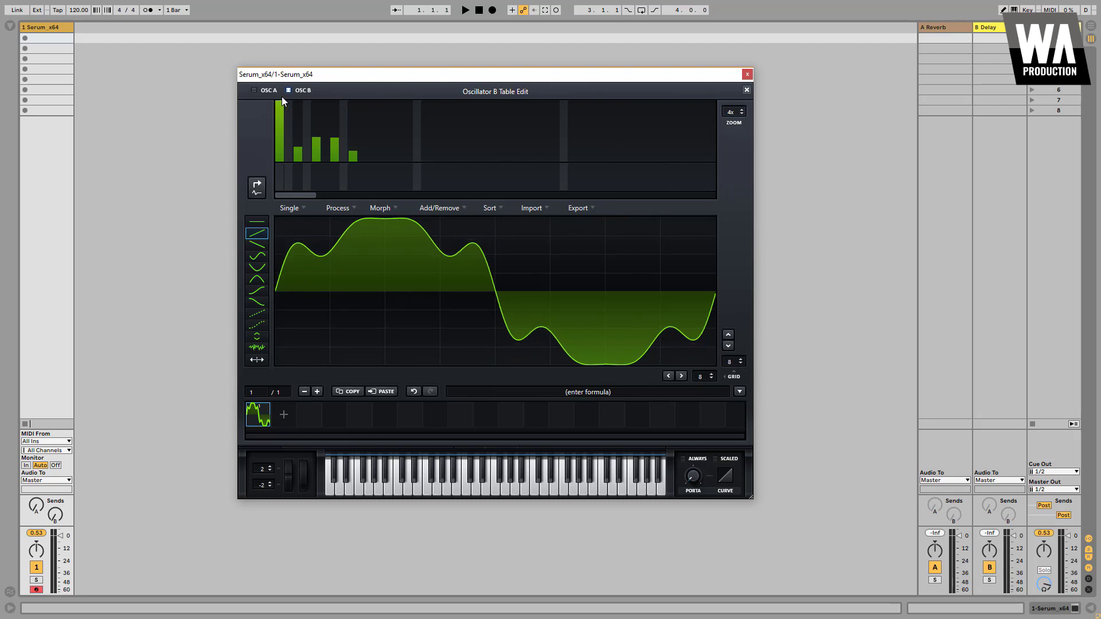
left_click(746, 91)
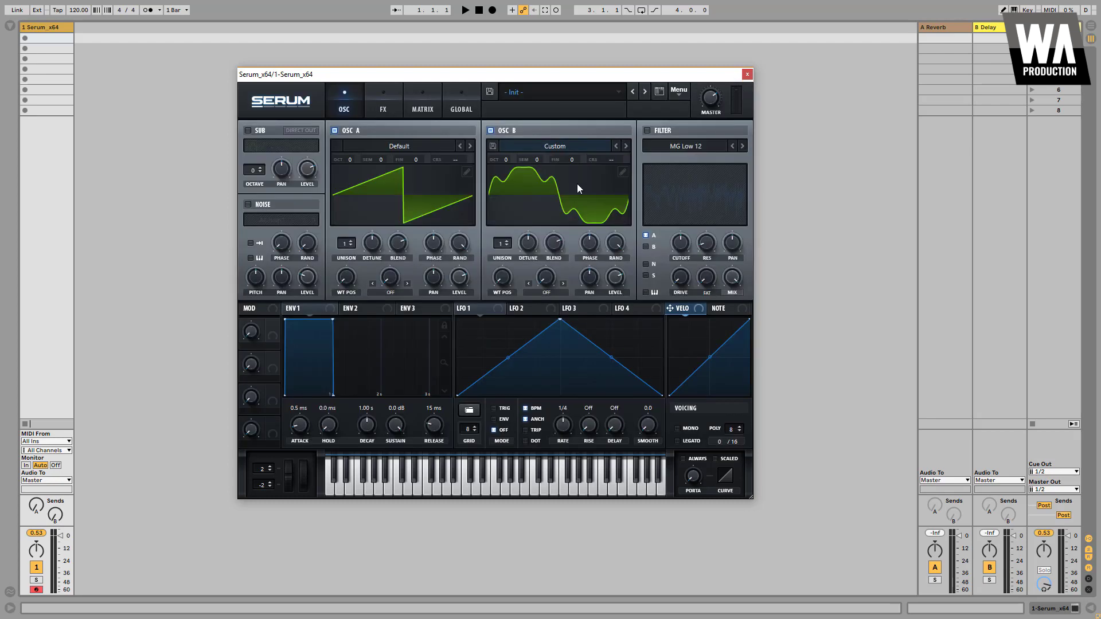
Load the 1+3 Saw Sweep wavetable from Camille - 25-Fm-Spectral-Wavetables into oscillator A and show it in 3D.
left_click(394, 147)
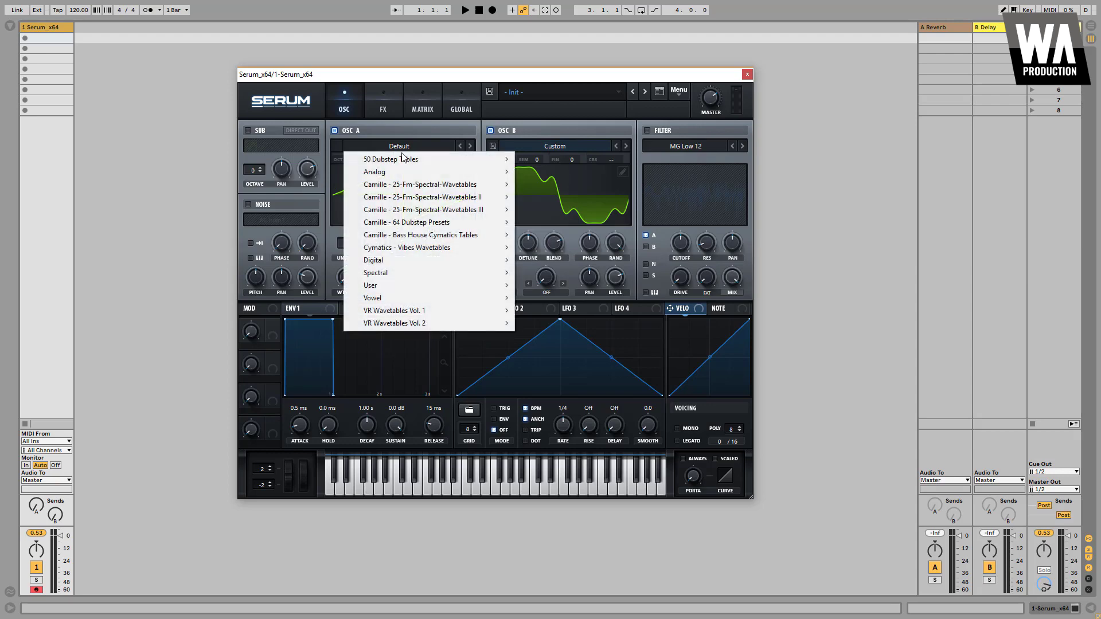
mouse_move(431, 184)
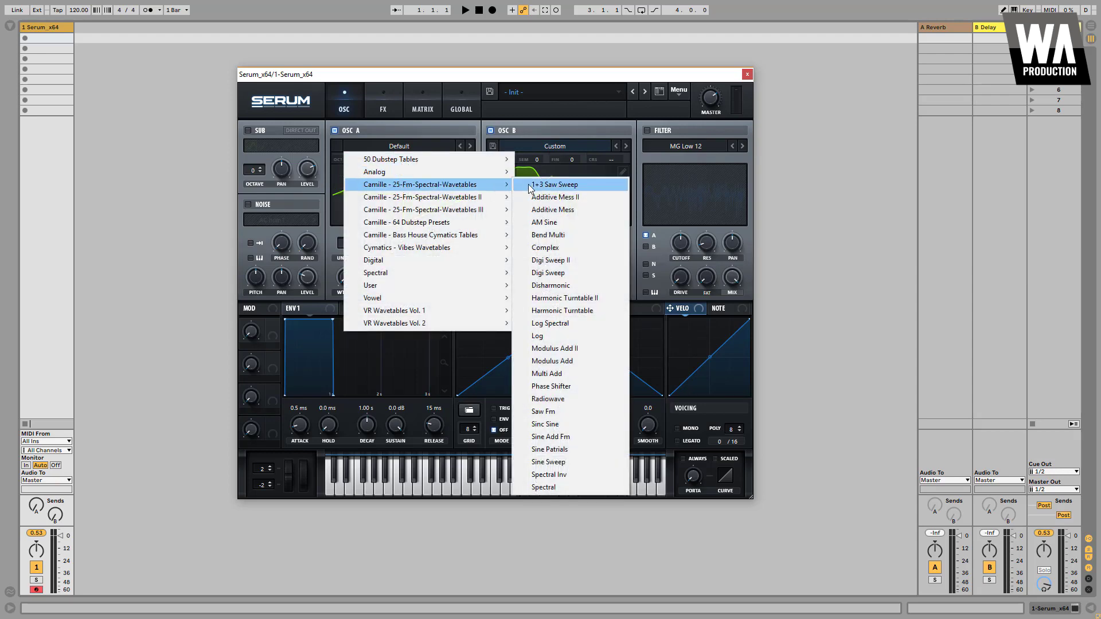
left_click(548, 184)
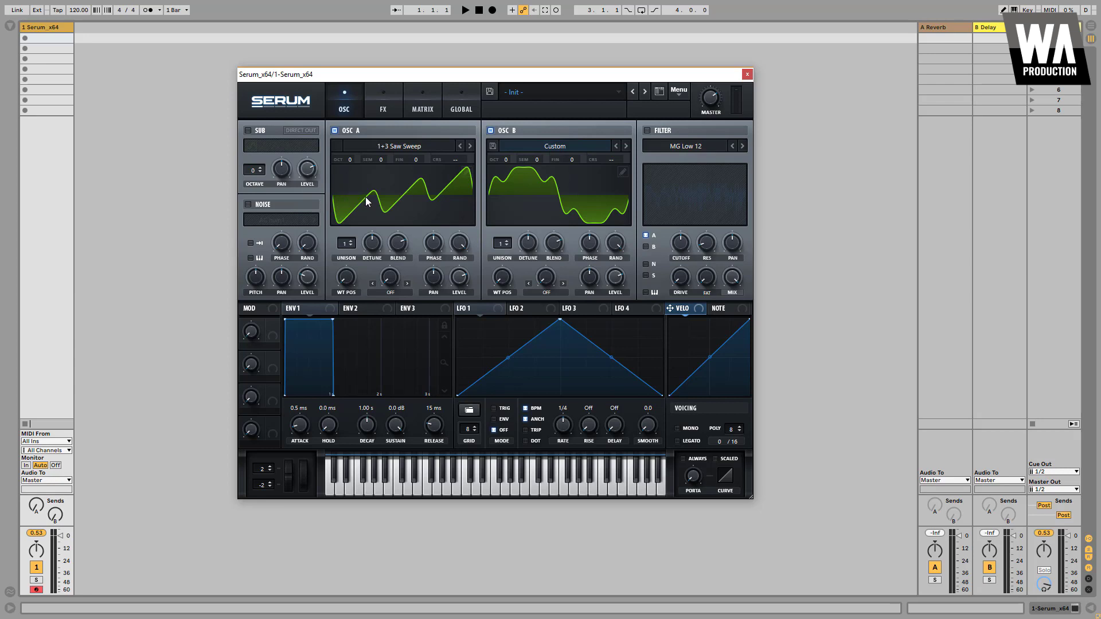
left_click(411, 218)
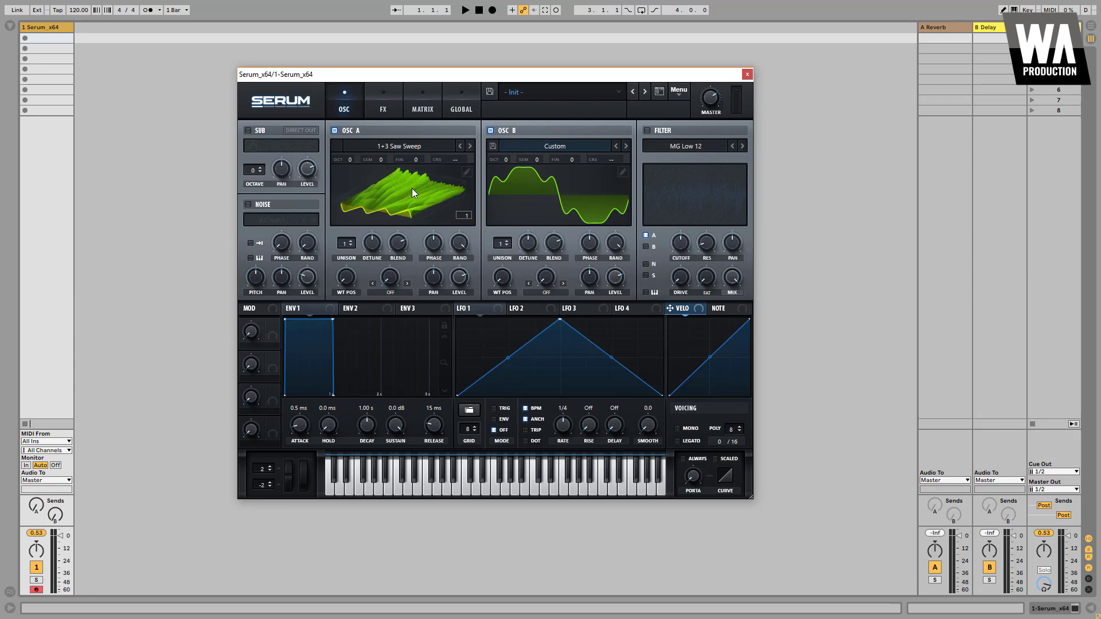
Assign LFO 1 to oscillator B's level and set oscillator B's warp mode to FM (from A).
left_click_drag(354, 277, 372, 323)
left_click_drag(460, 307, 577, 290)
left_click(553, 290)
left_click(564, 531)
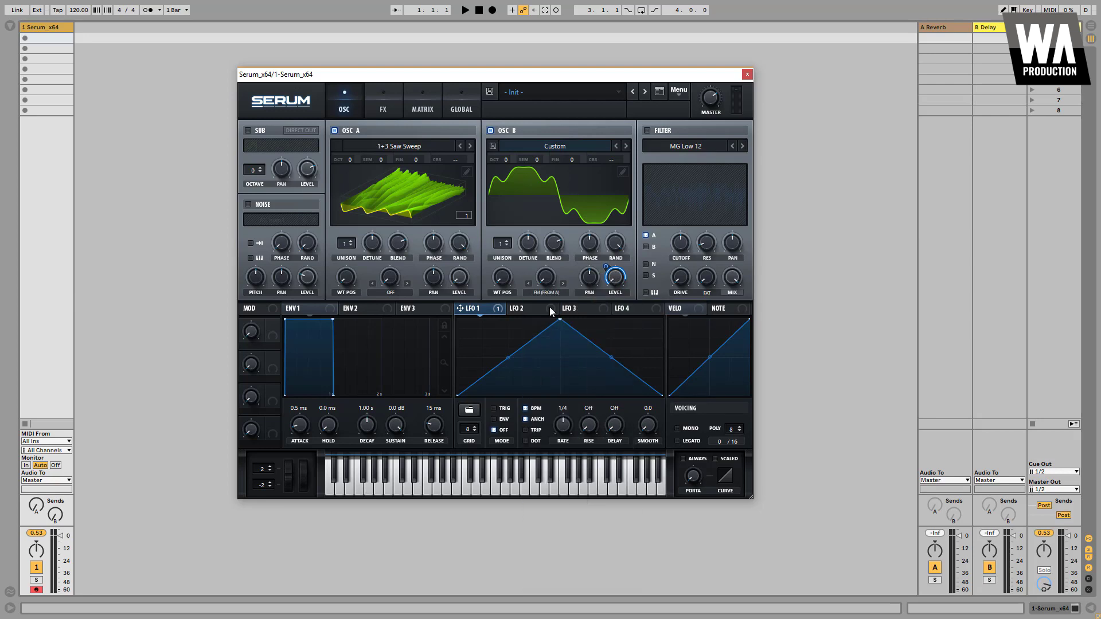
Set oscillator B's warp amount to about 32% and modulate it with LFO 1.
mouse_move(554, 270)
left_click_drag(540, 281, 547, 277)
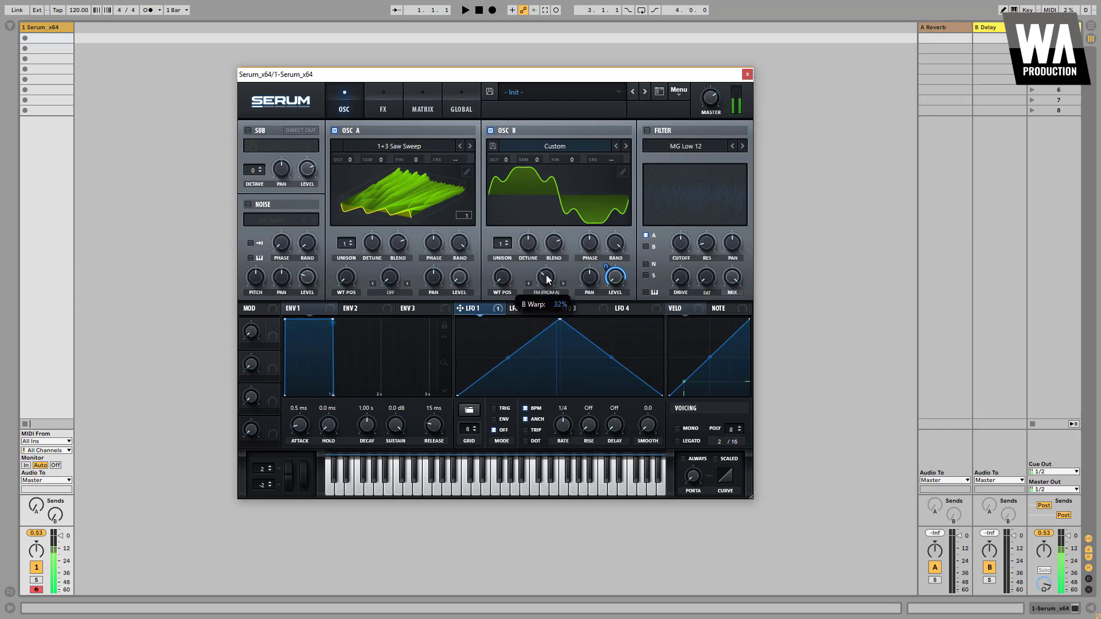
left_click_drag(499, 308, 541, 298)
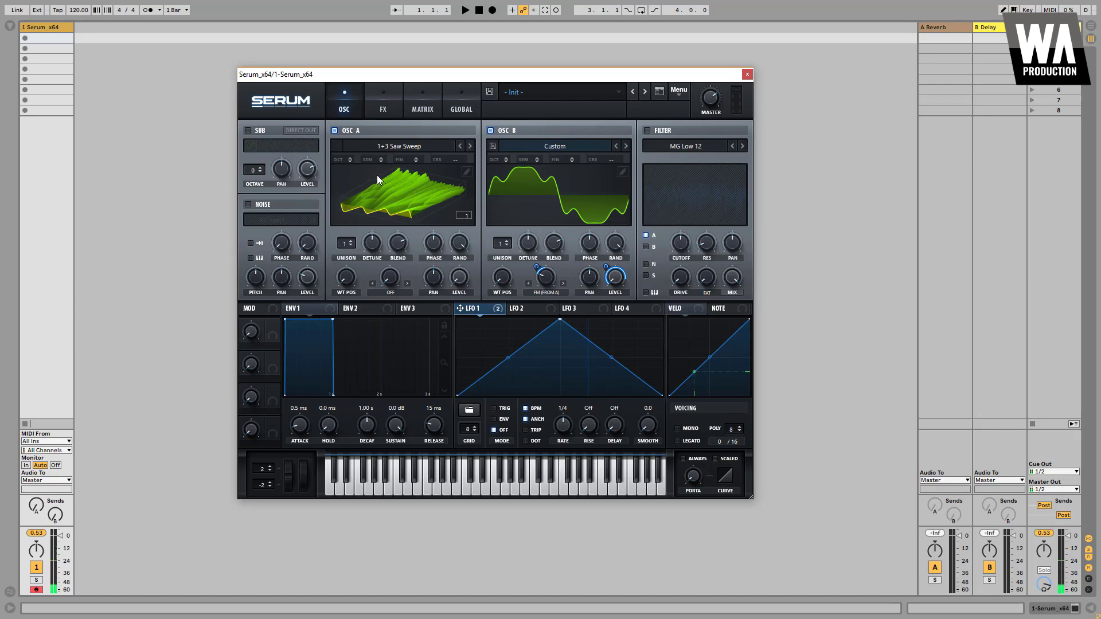
Raise oscillator A by two octaves and set its wavetable position to about 107, modulated by LFO 1.
left_click_drag(352, 164, 361, 135)
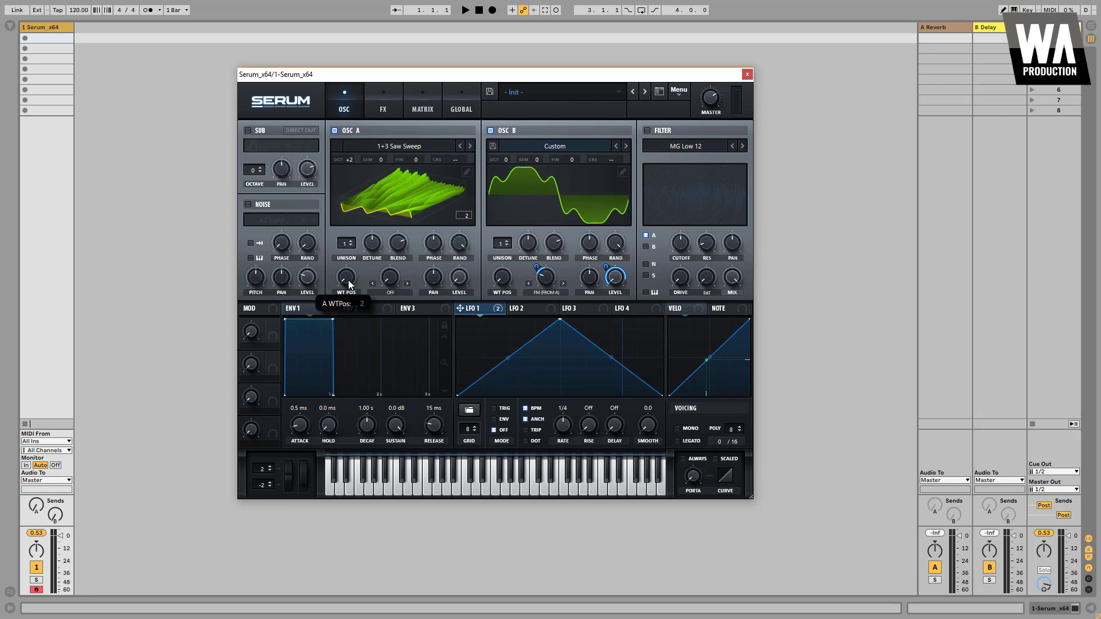
left_click_drag(348, 279, 367, 245)
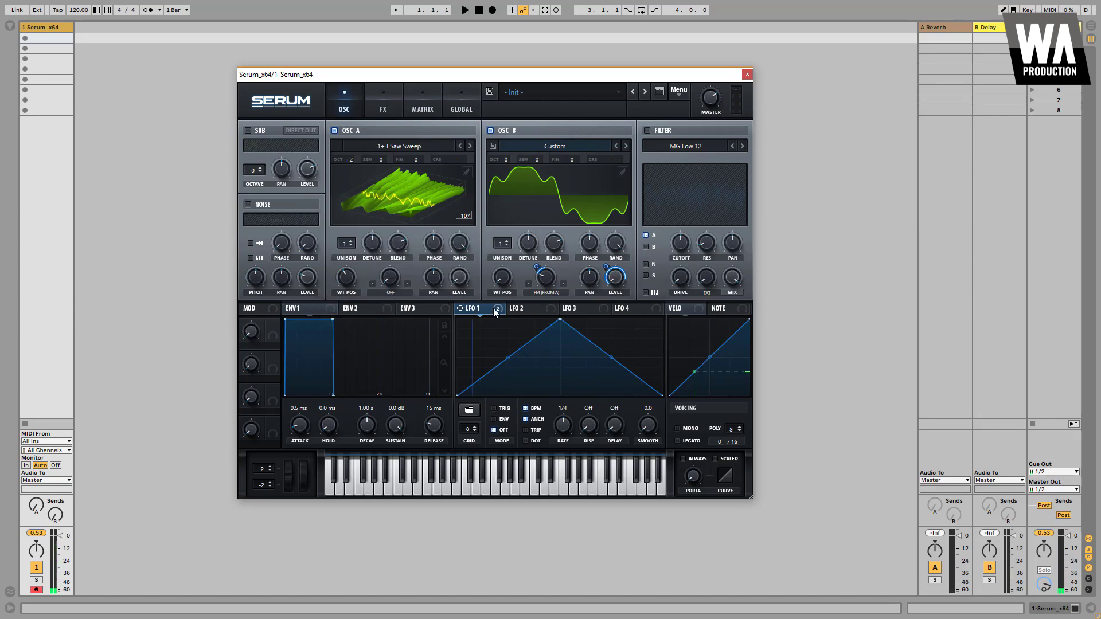
left_click_drag(339, 267, 343, 282)
left_click_drag(349, 280, 353, 313)
Set oscillator A's warp to Bend +/- modulated by LFO 1, and adjust the LFO depth on its wavetable position.
left_click(390, 293)
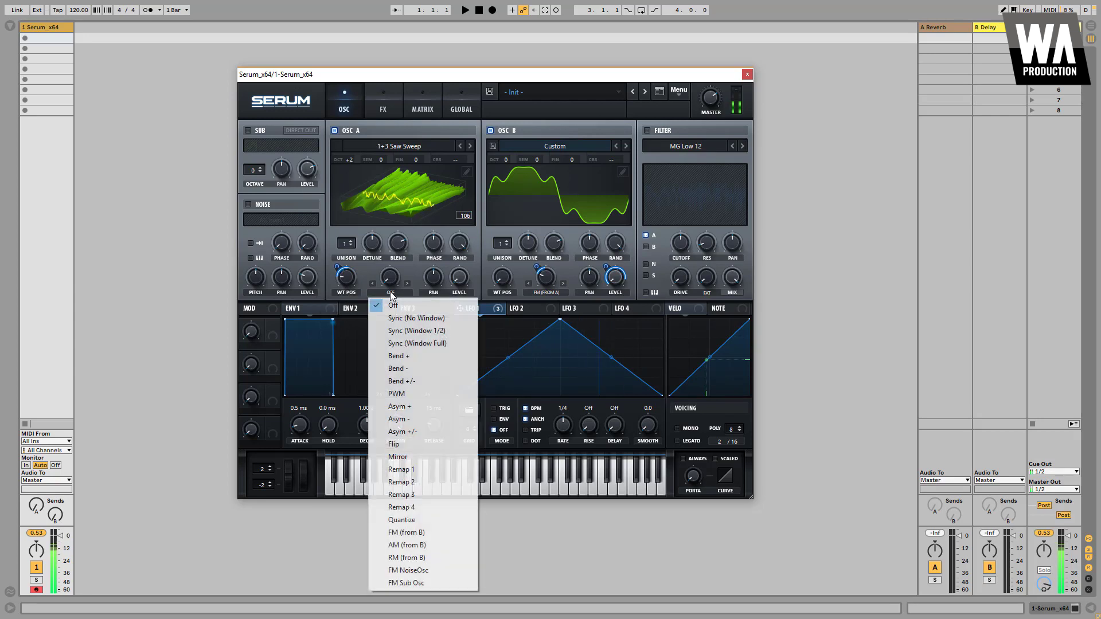
left_click(409, 380)
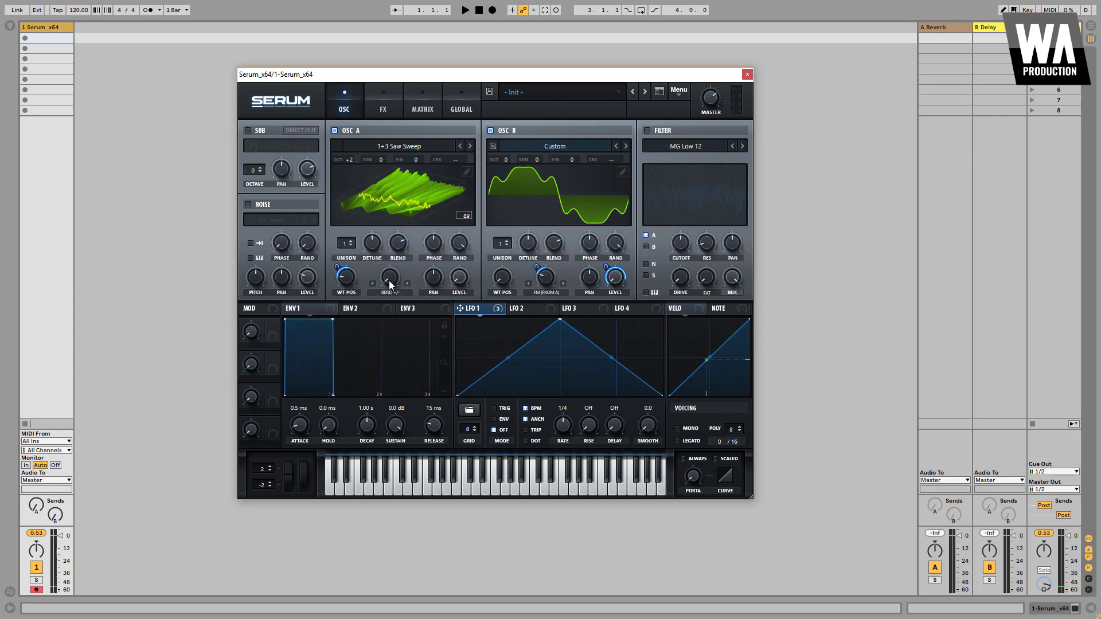
left_click_drag(393, 247, 400, 182)
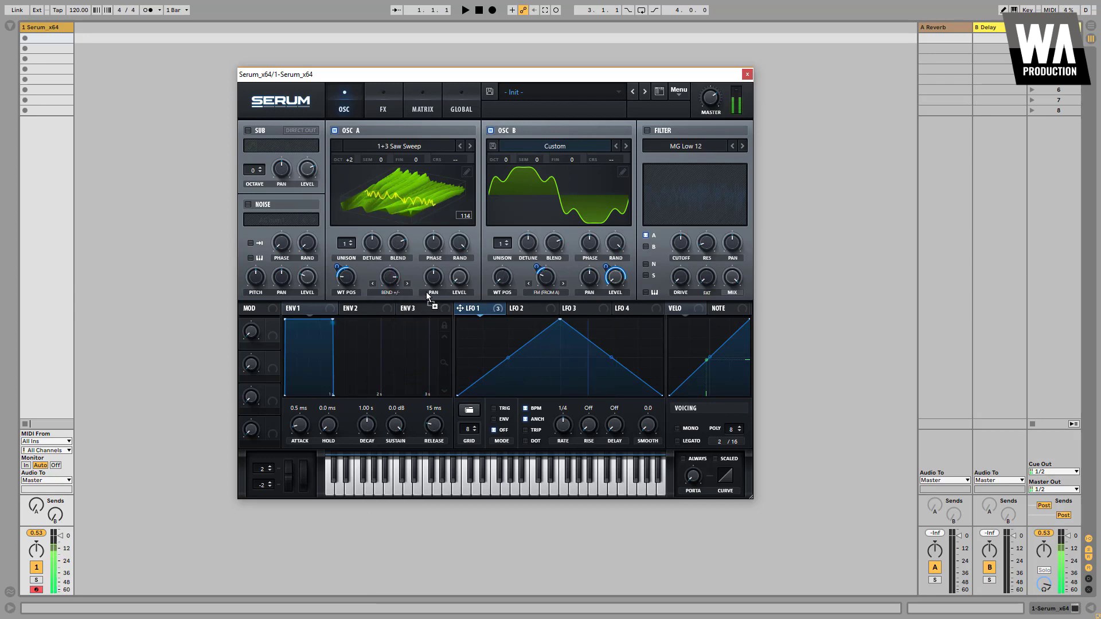
left_click_drag(384, 271, 409, 288)
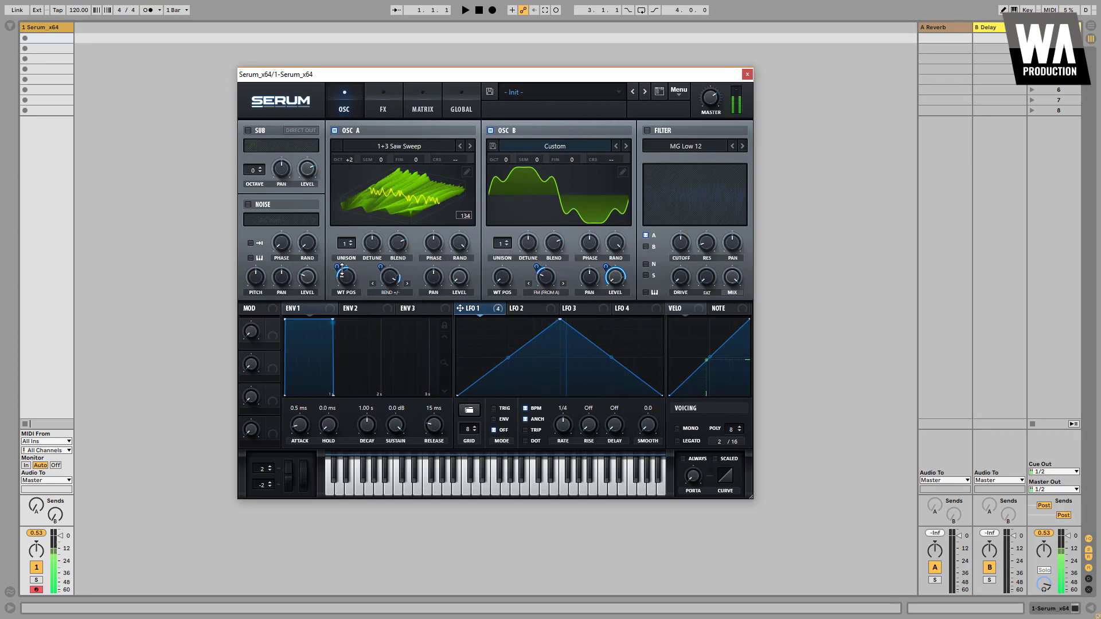
left_click_drag(346, 271, 346, 262)
Enable the sub oscillator with direct out and its second waveform, and assign LFO 1 to its level.
left_click(262, 129)
left_click(298, 129)
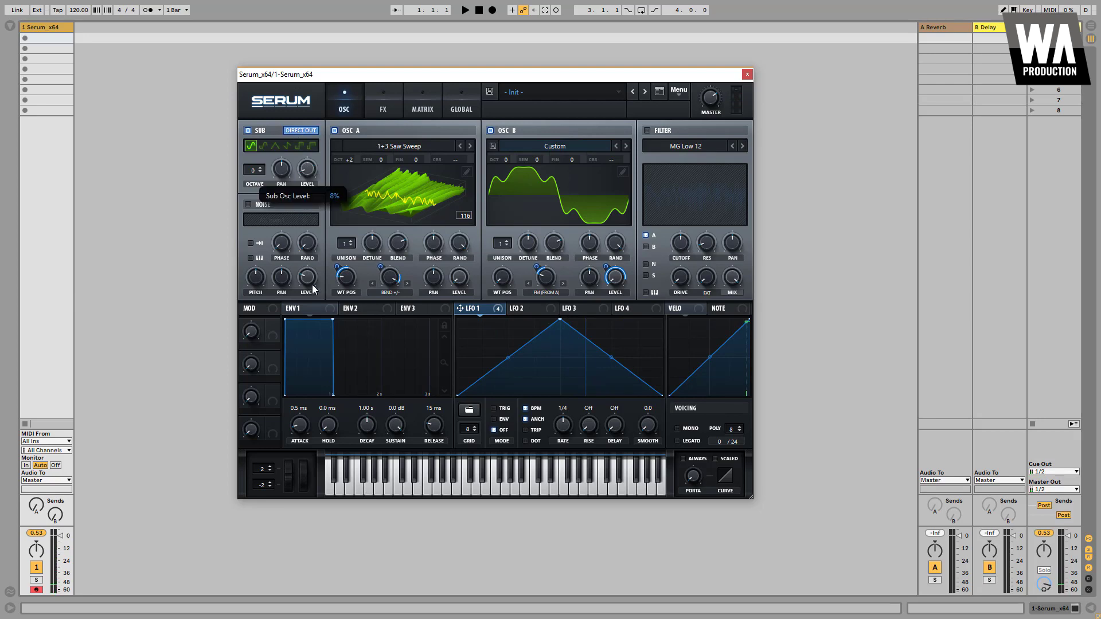
left_click_drag(497, 311, 307, 169)
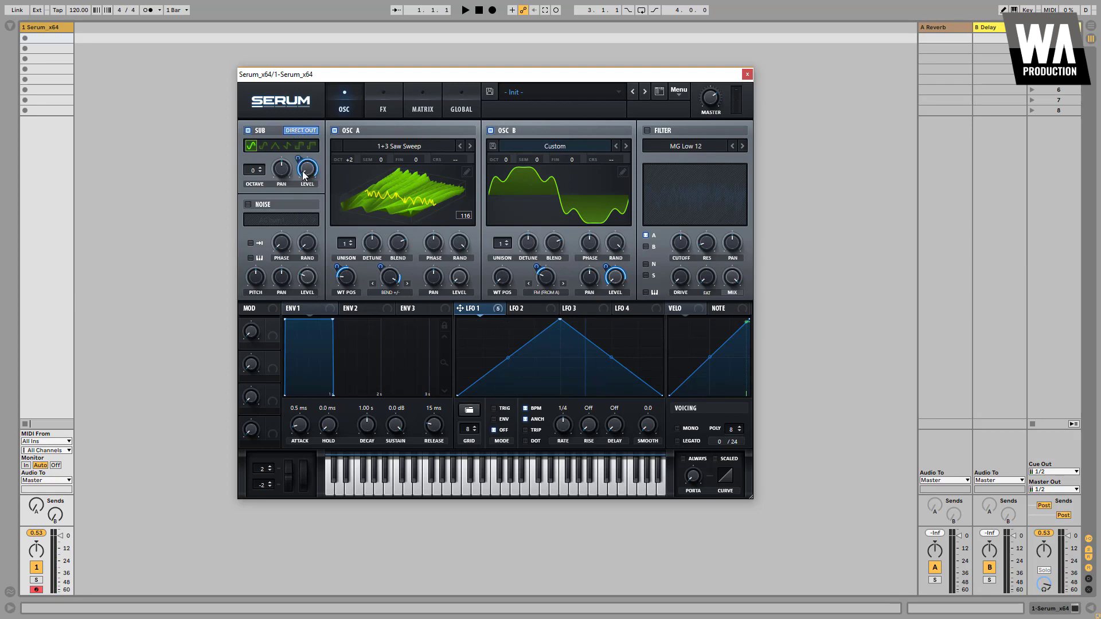
left_click(263, 145)
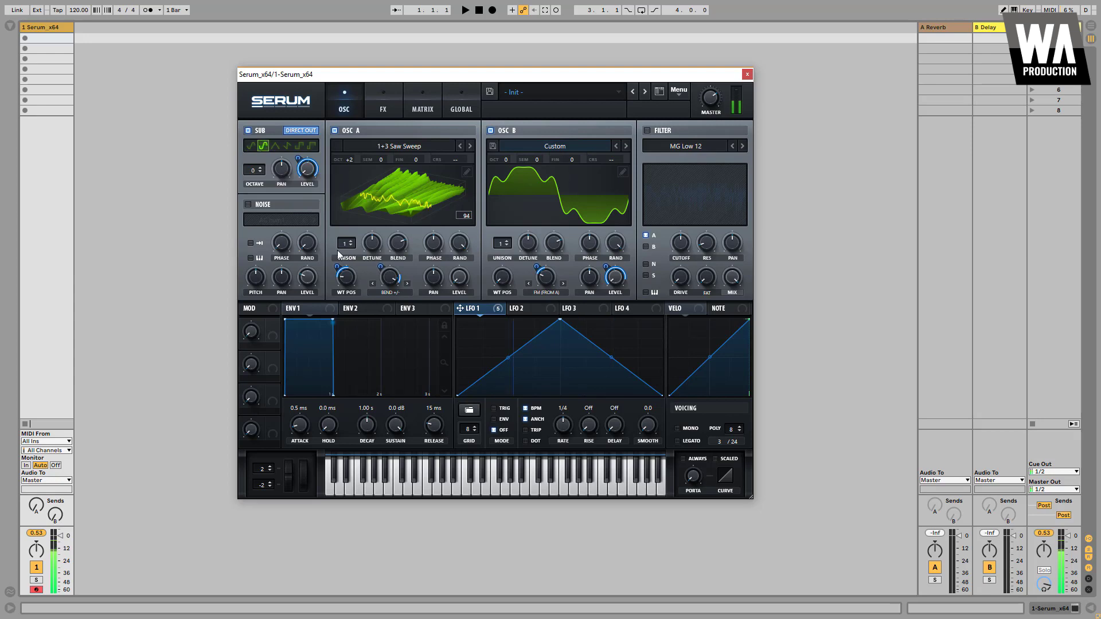
Set LFO 1 to Trig mode at a 1/8 rate, bending its rise outward and its fall inward.
left_click(507, 408)
left_click_drag(513, 353, 506, 340)
left_click_drag(604, 353, 605, 368)
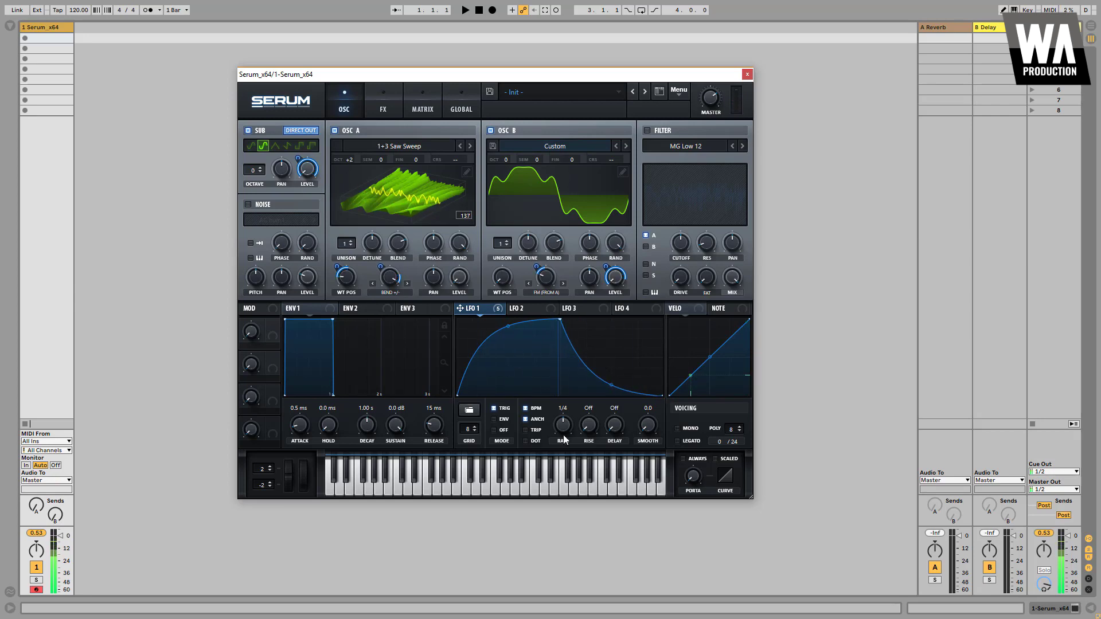
left_click_drag(564, 427, 564, 435)
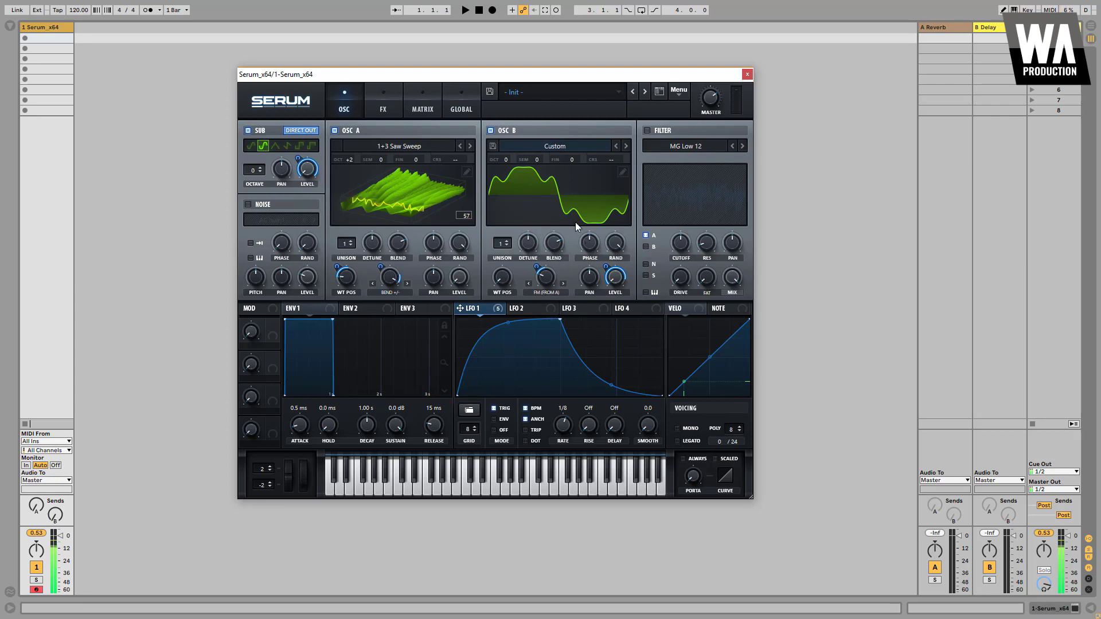
Enable the filter and set its type to Flg H6+.
left_click(646, 131)
left_click(694, 145)
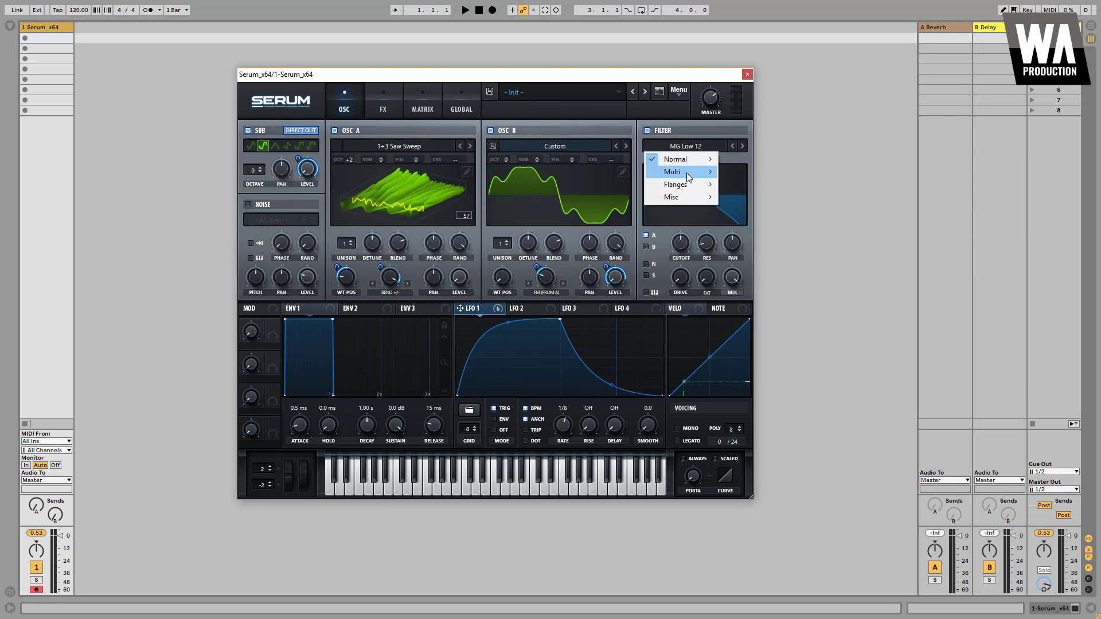
mouse_move(688, 184)
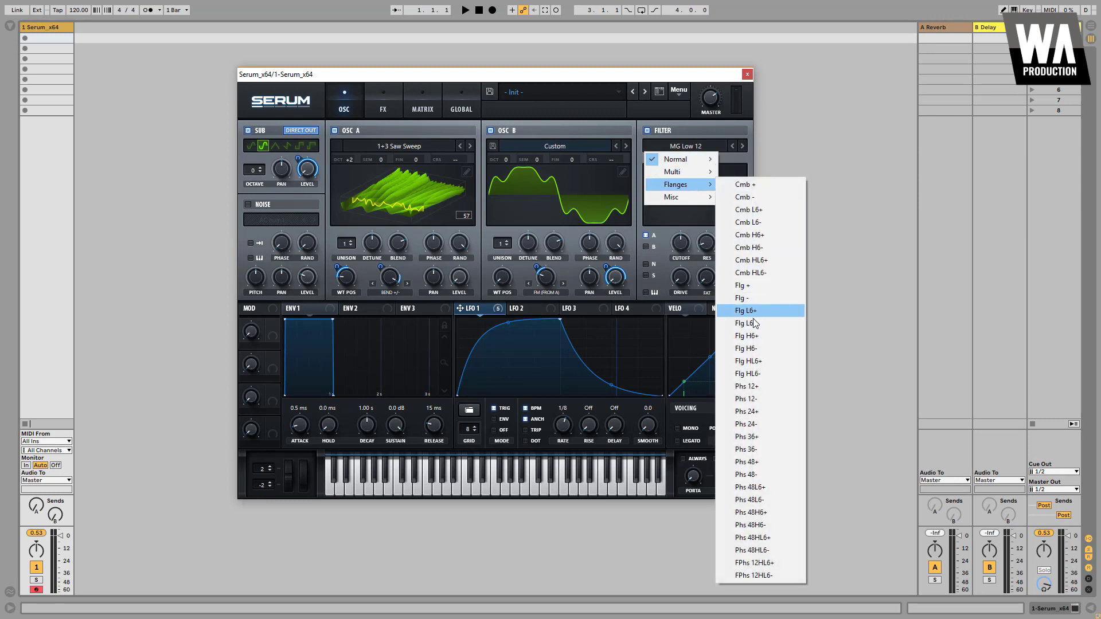
left_click(748, 349)
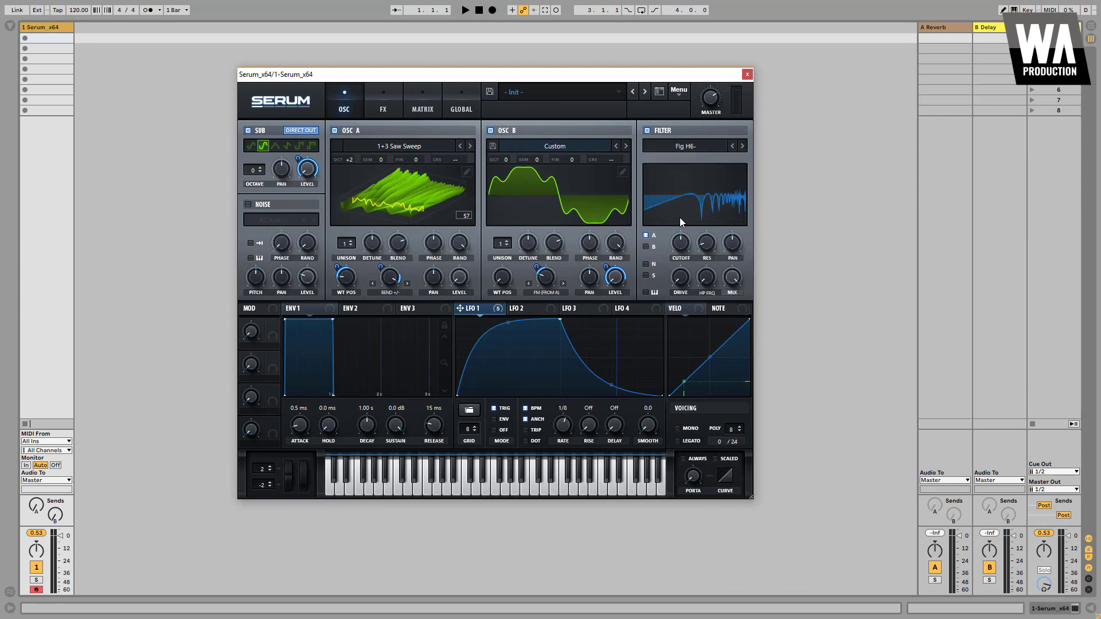
left_click(731, 145)
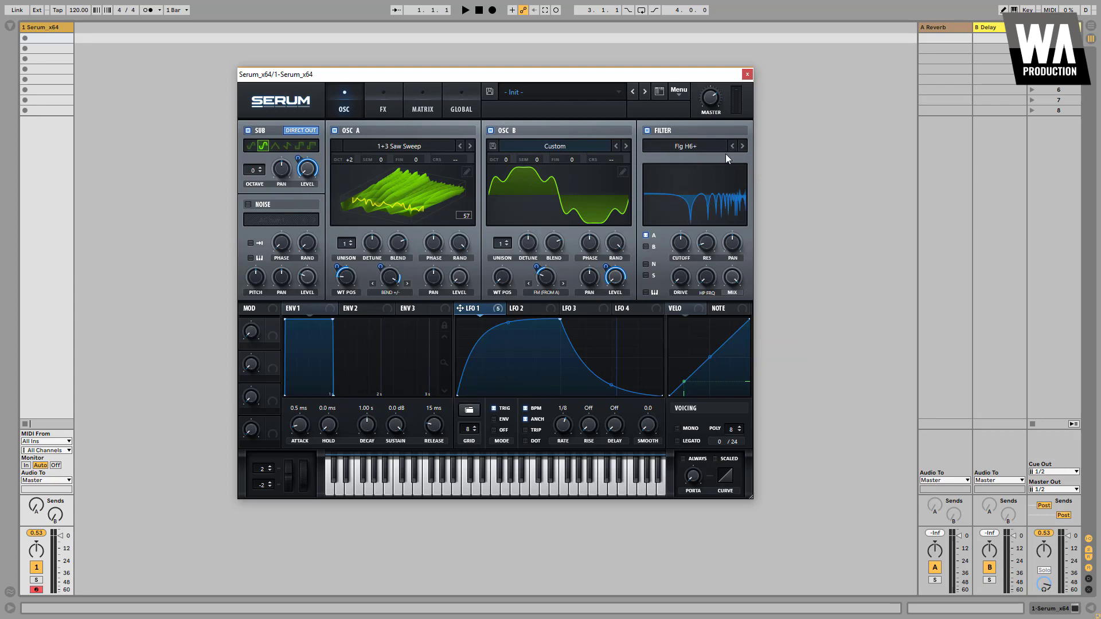
Lower the filter cutoff, raise its resonance, and route oscillator B through the filter instead of oscillator A.
left_click_drag(683, 246, 695, 303)
left_click_drag(707, 242, 721, 197)
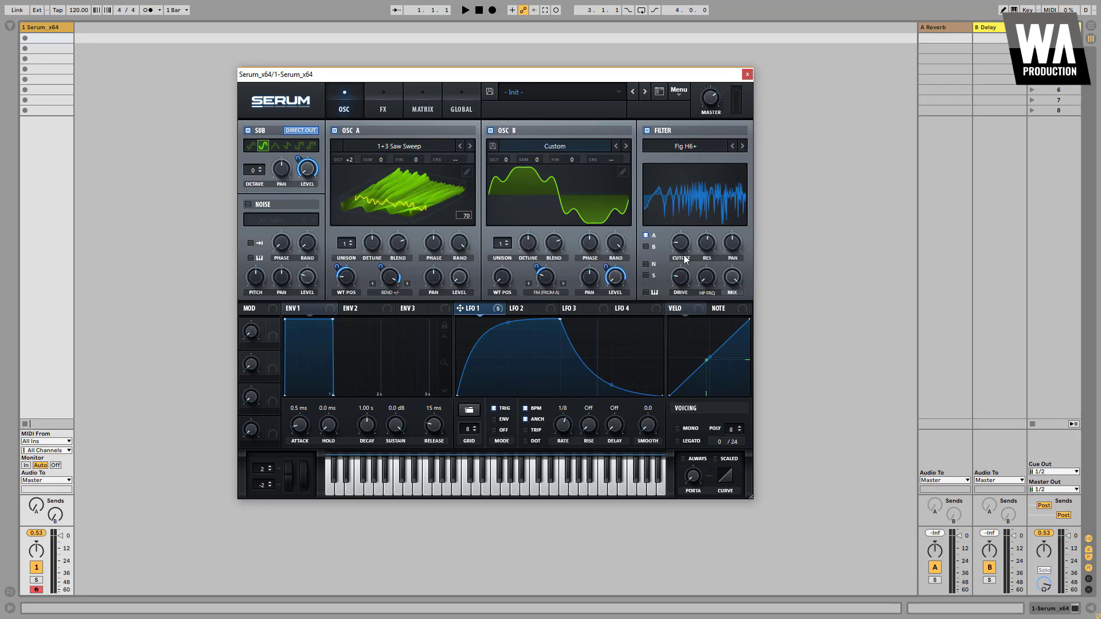
left_click(647, 247)
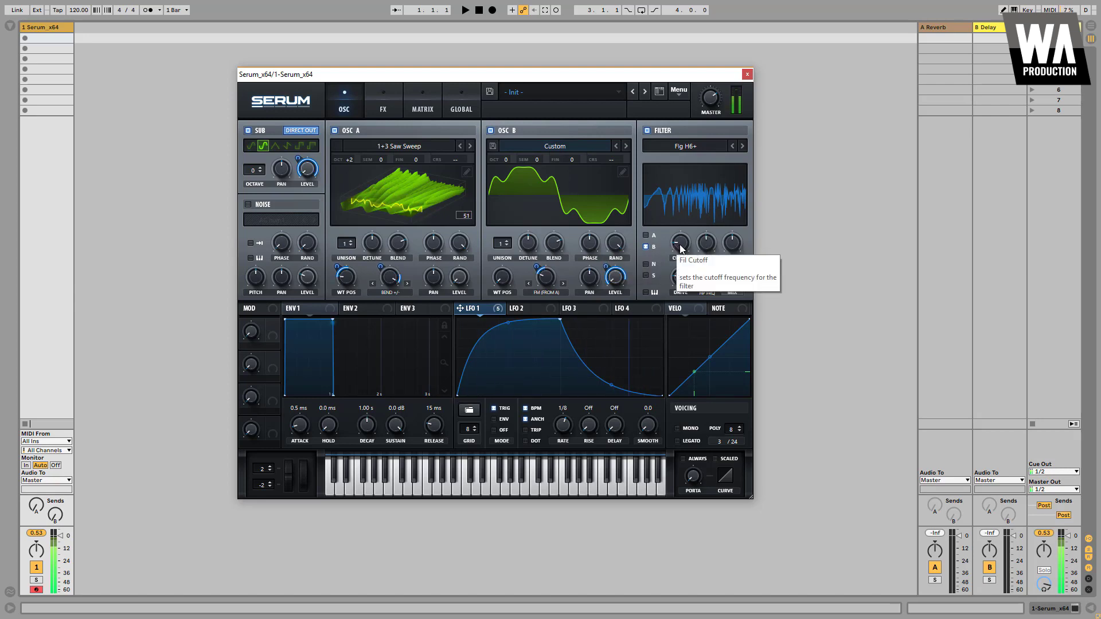
left_click_drag(680, 245, 679, 245)
left_click_drag(679, 244, 678, 244)
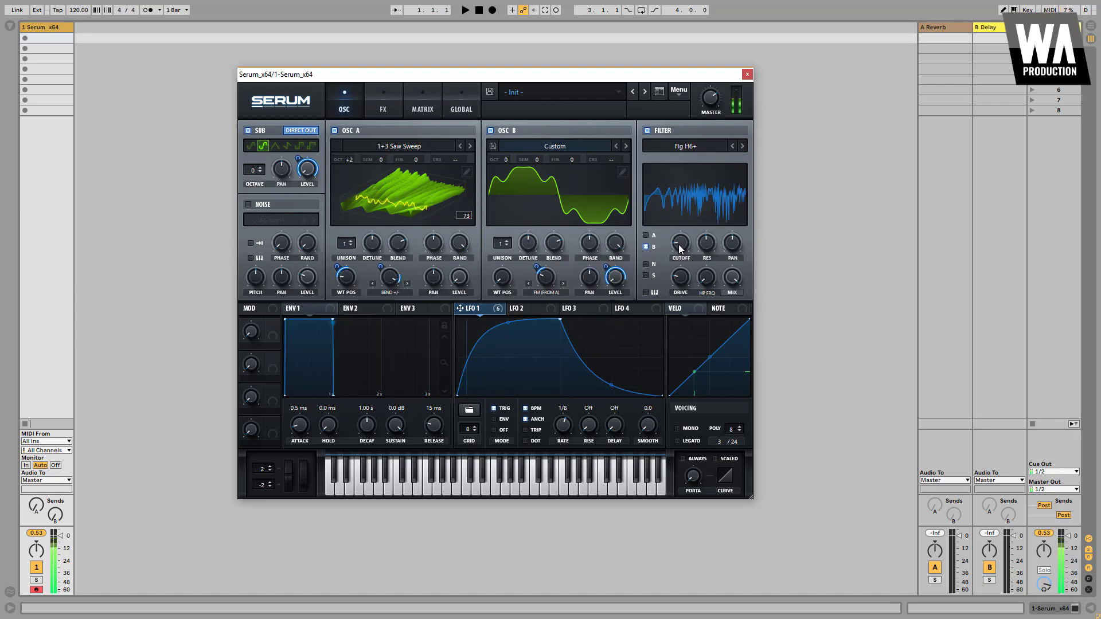
Compare the sound with the filter bypassed and enabled.
left_click(646, 131)
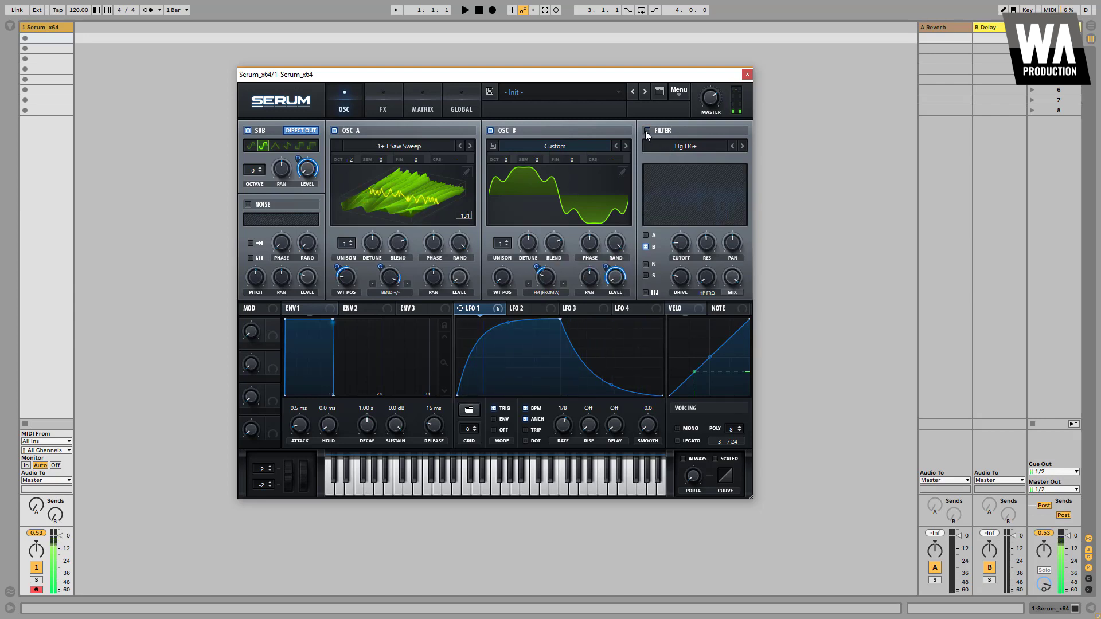
left_click(646, 131)
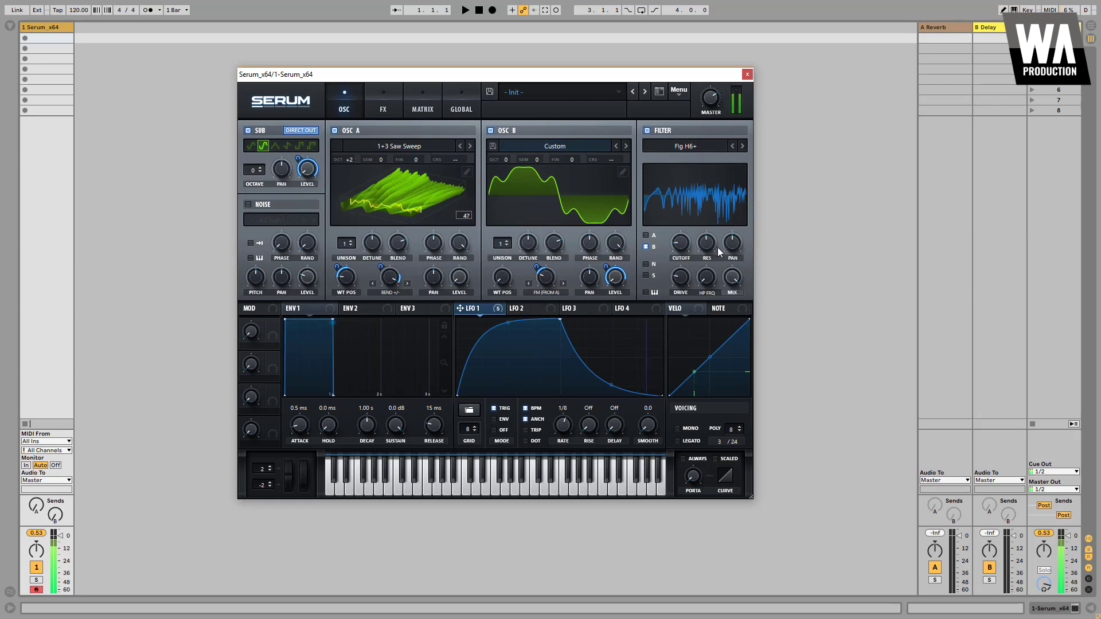
left_click(647, 131)
left_click(647, 131)
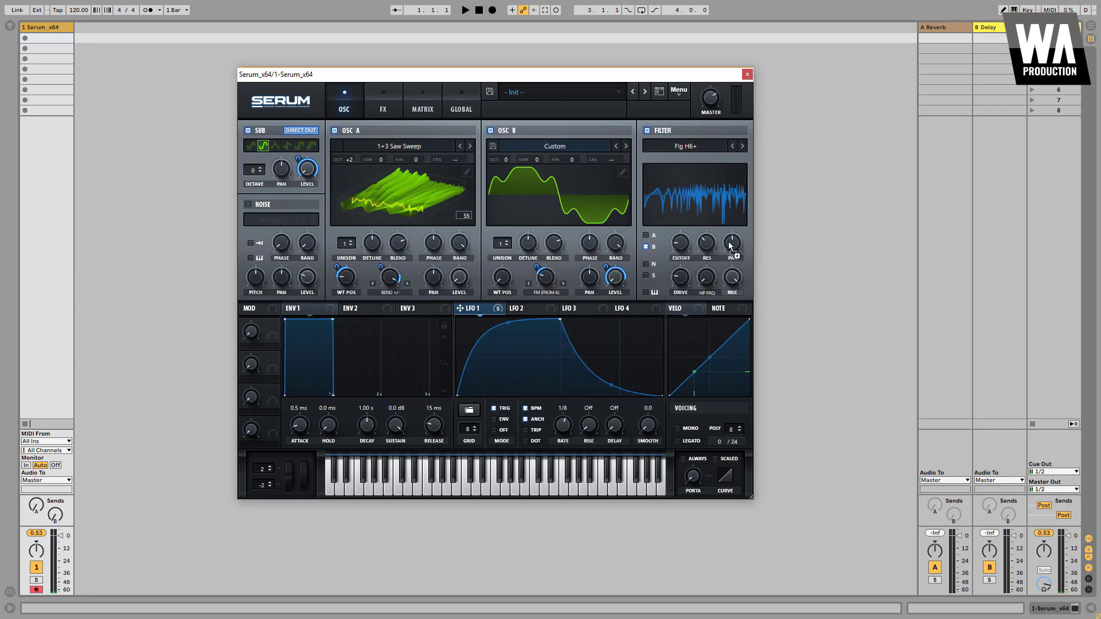
Modulate the filter's stereo pan with LFO 1 and fine-tune the modulation amount.
left_click_drag(728, 236, 723, 265)
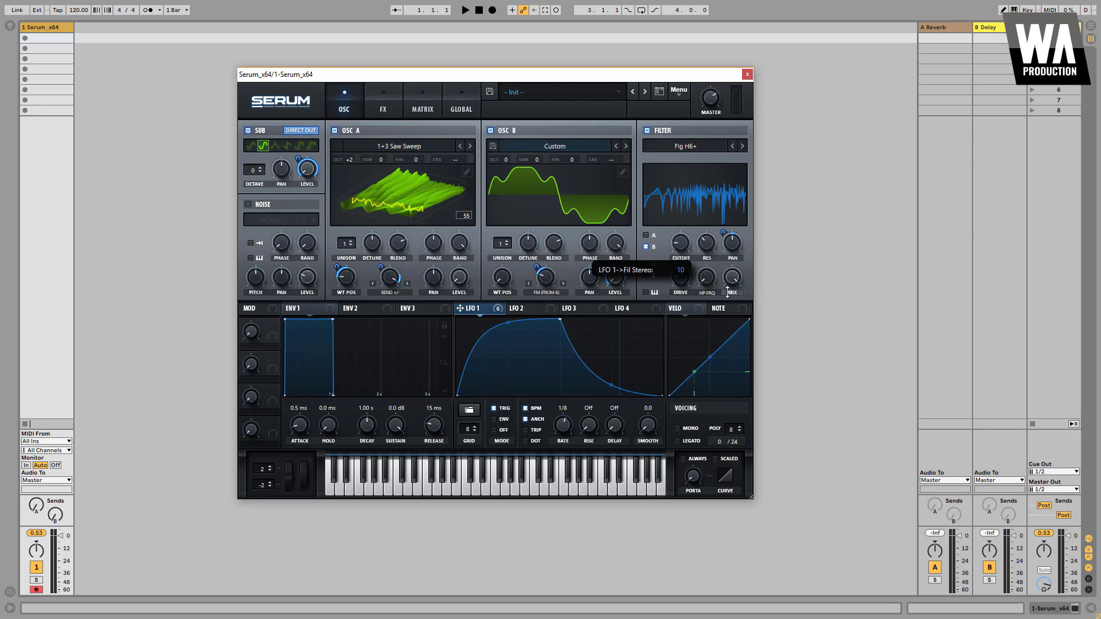
left_click_drag(727, 292, 727, 291)
left_click_drag(723, 233, 722, 232)
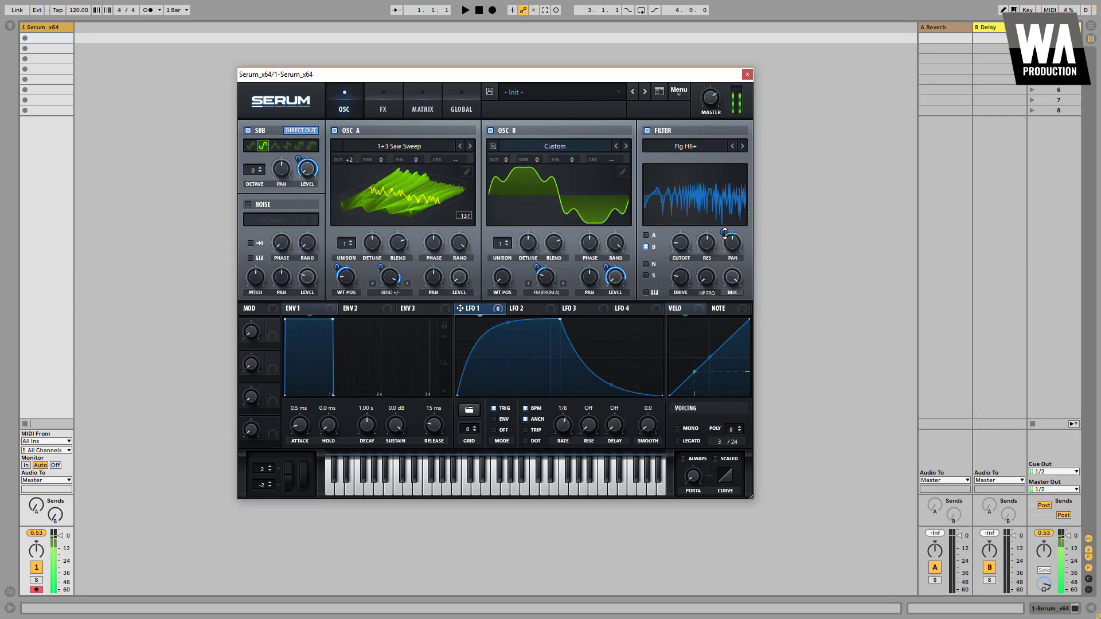
left_click_drag(723, 233, 725, 235)
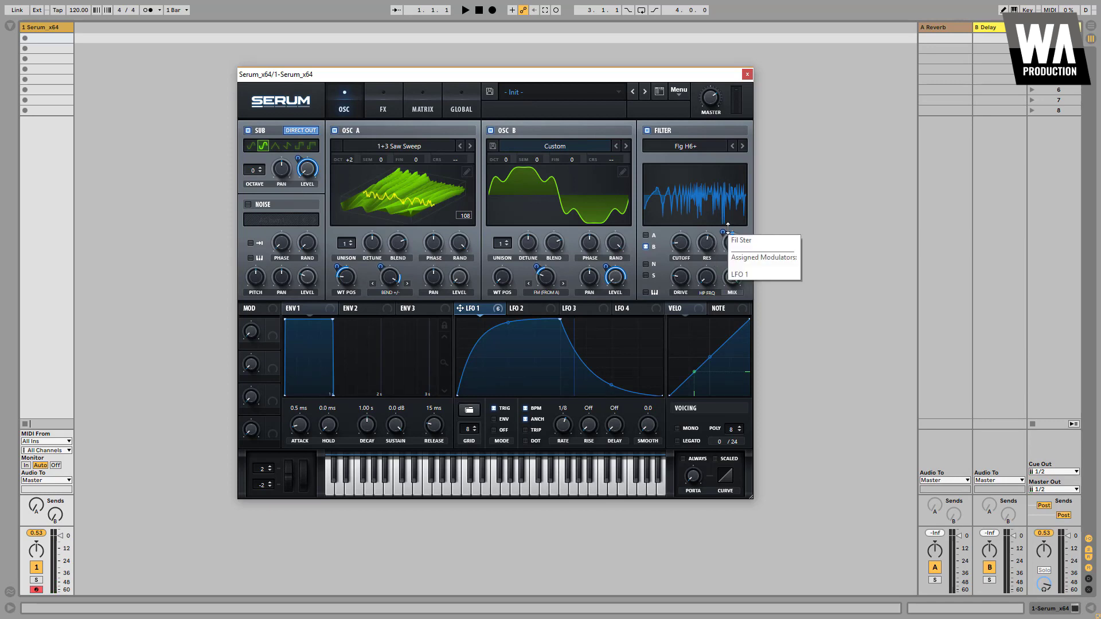
left_click_drag(725, 233, 685, 245)
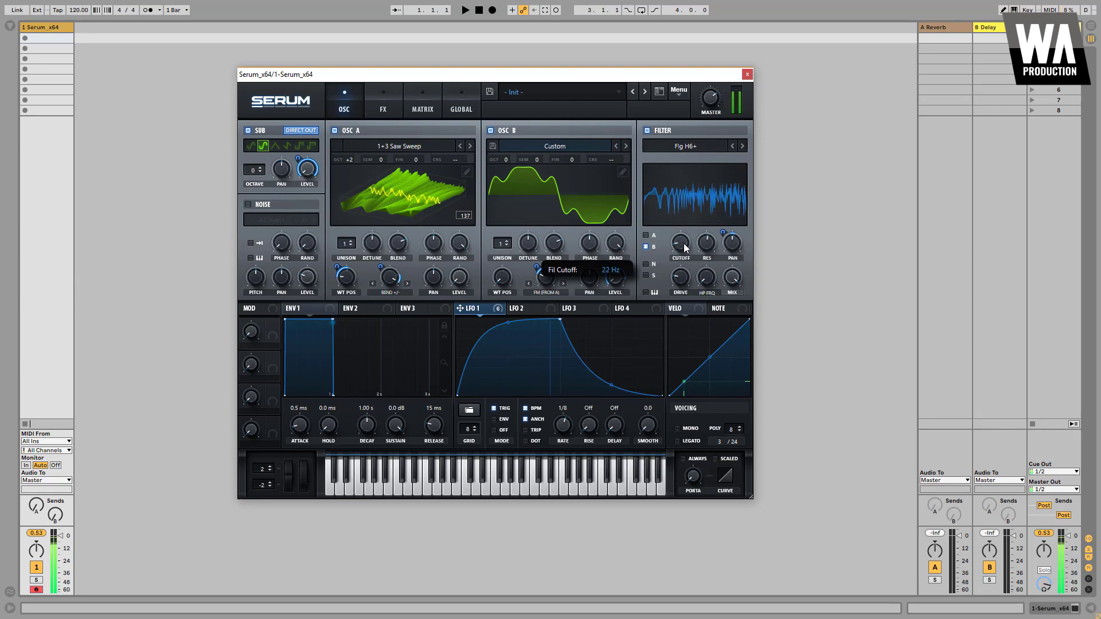
Modulate the low filter cutoff slightly with LFO 1 and enable the filter's key tracking.
left_click_drag(675, 244, 676, 245)
left_click_drag(671, 232, 670, 290)
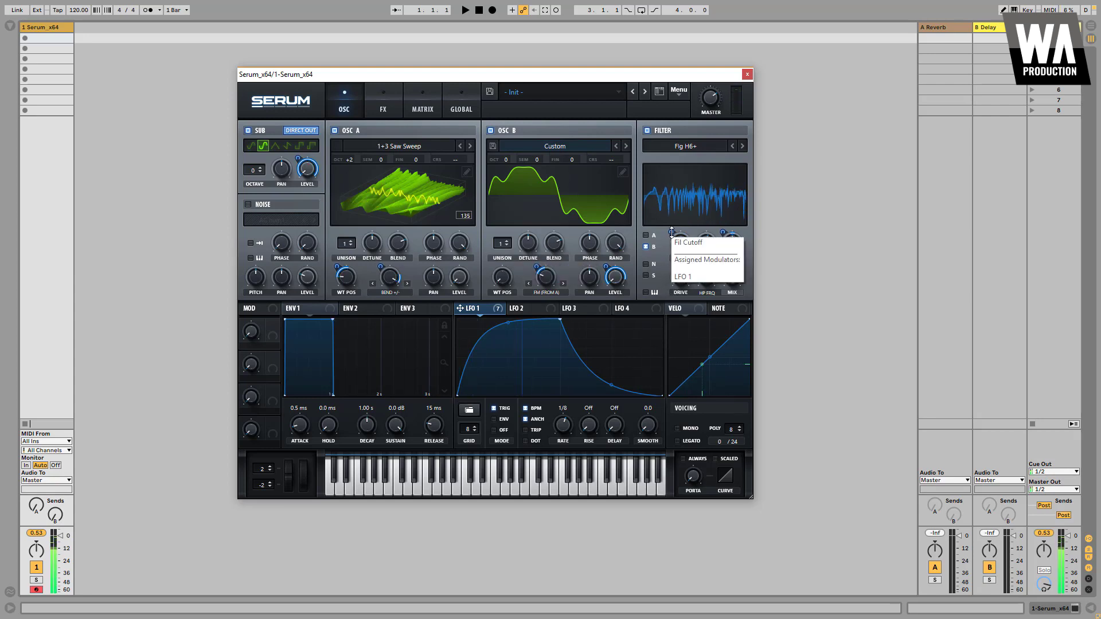
mouse_move(560, 320)
left_mouse_down()
mouse_move(562, 336)
mouse_move(560, 319)
left_mouse_up()
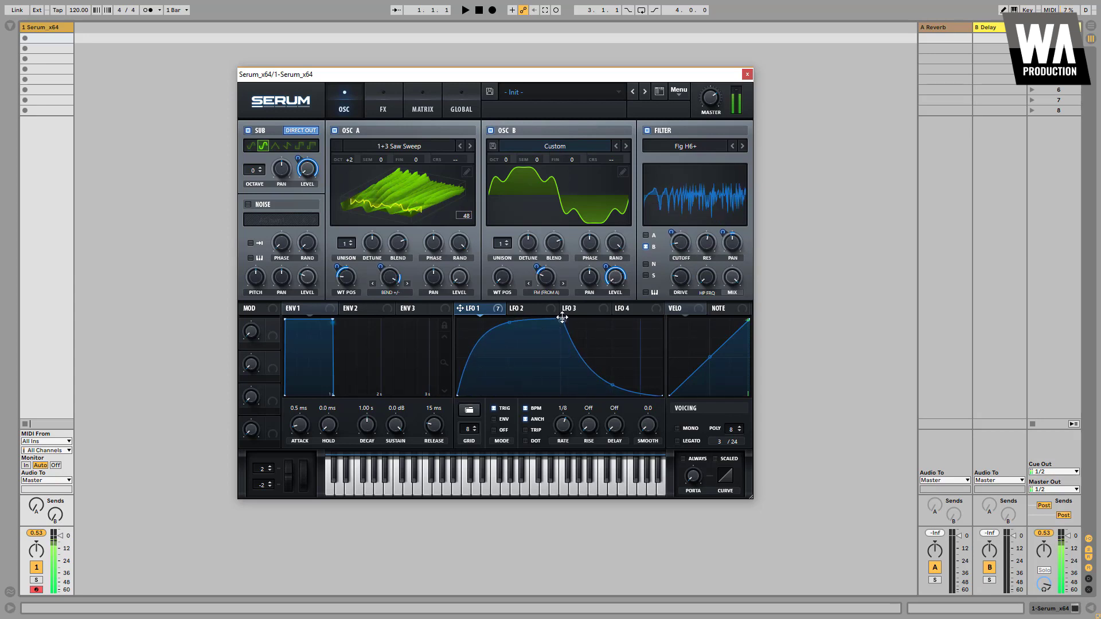
left_click(679, 243)
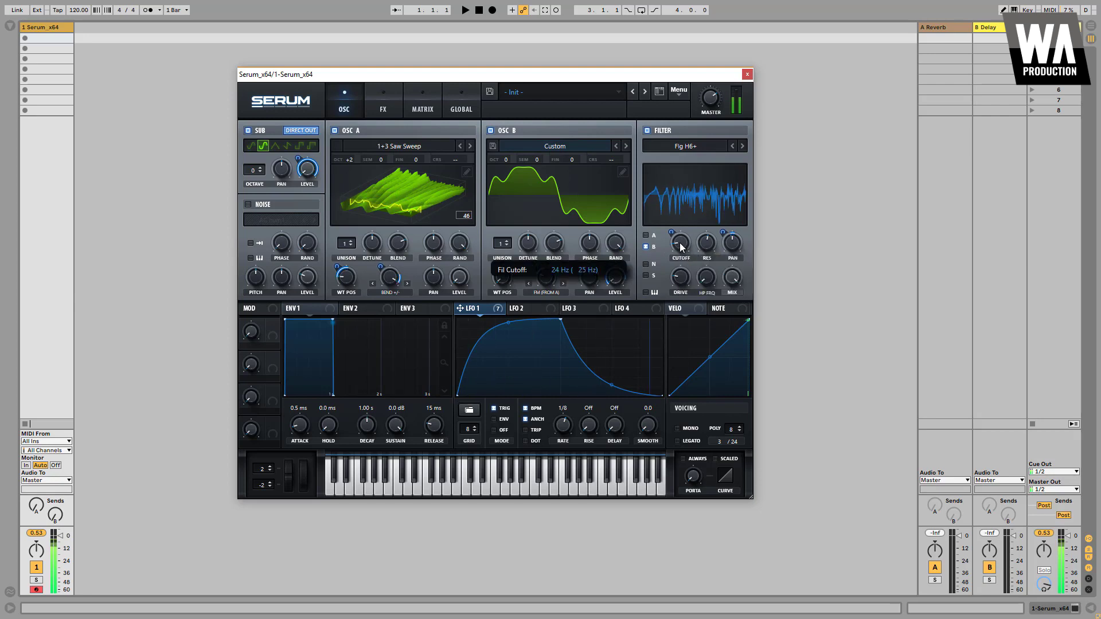
left_click_drag(679, 244, 681, 243)
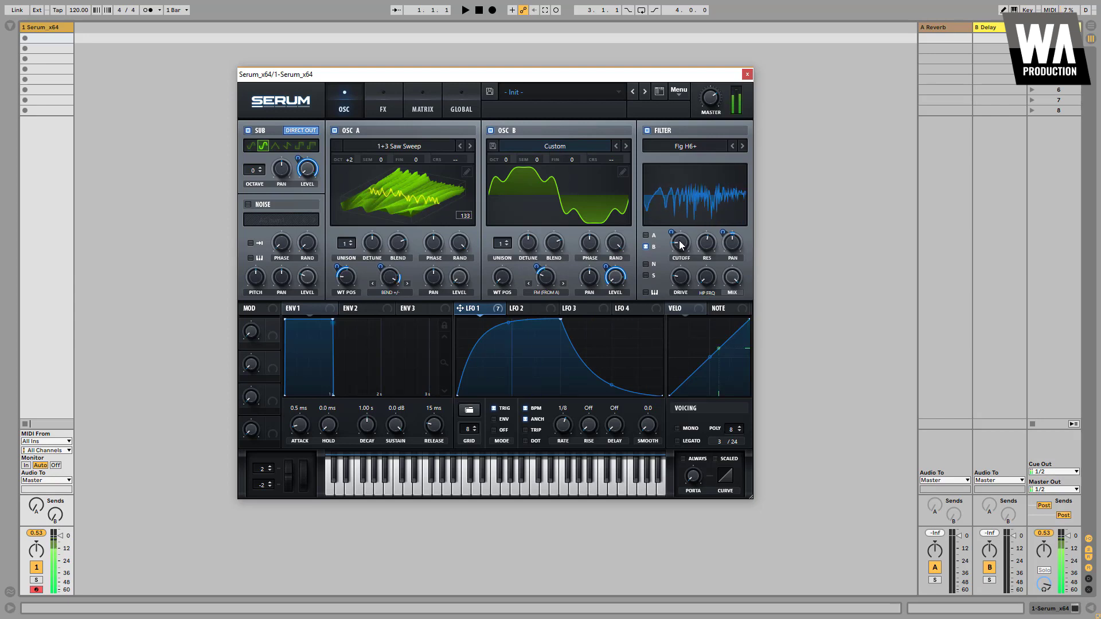
left_click(646, 292)
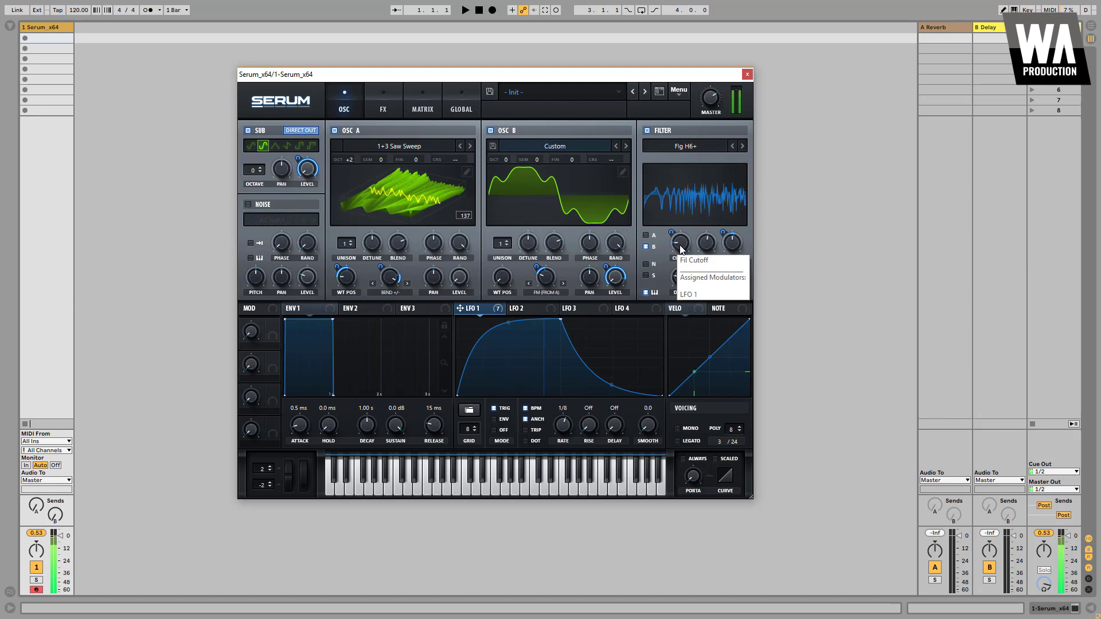
left_click_drag(680, 245, 679, 243)
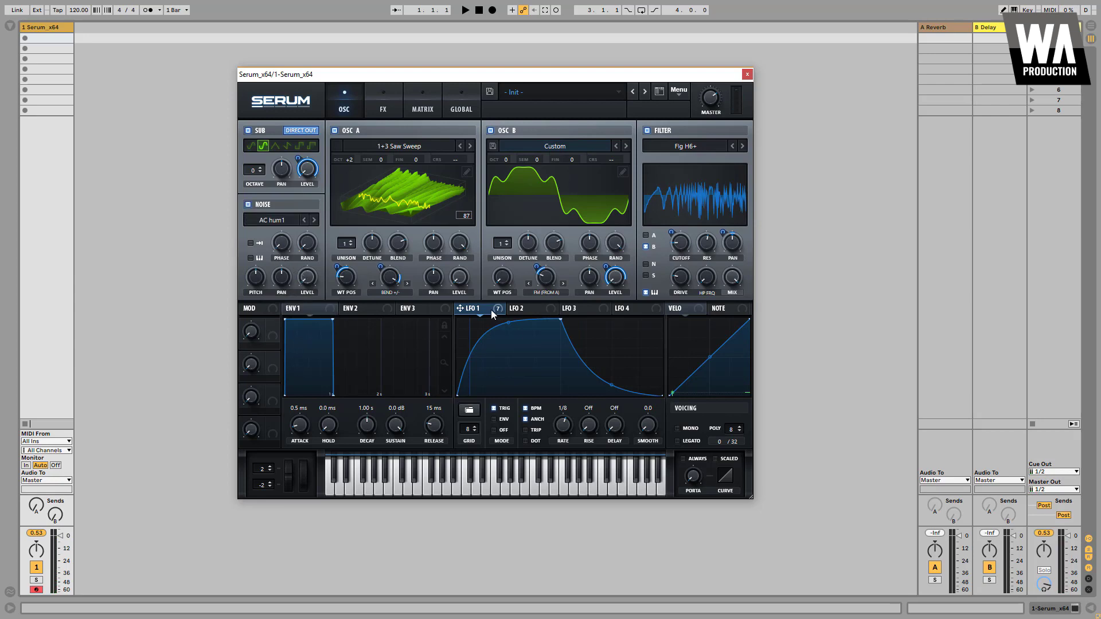
Load the H-Breath noise from the Organics category and modulate the noise level with LFO 1.
left_click_drag(292, 275, 292, 298)
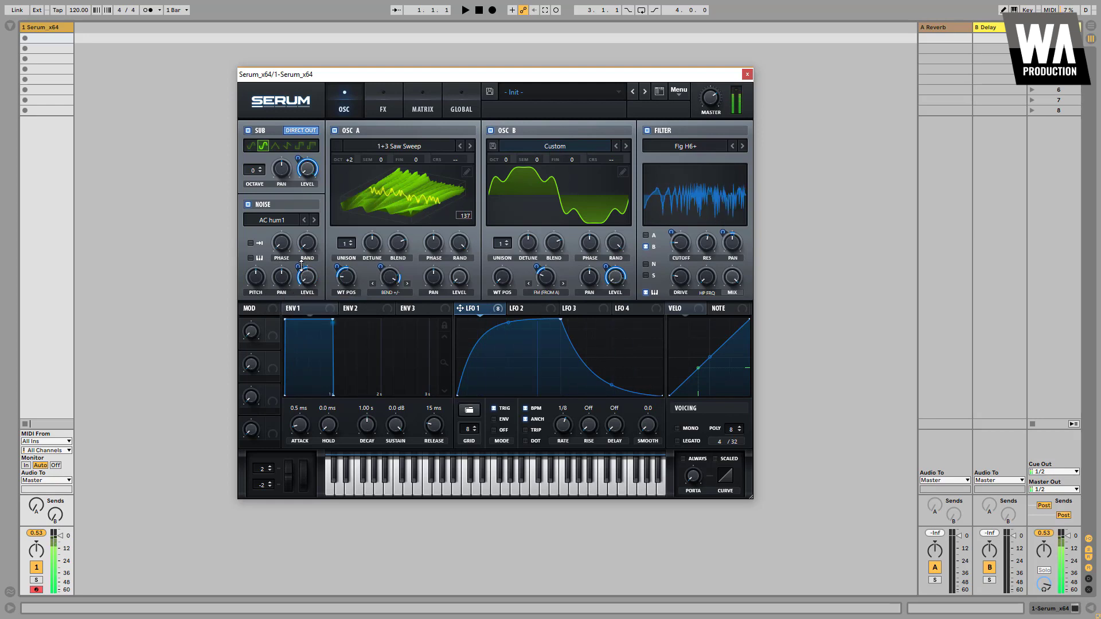
left_click(282, 220)
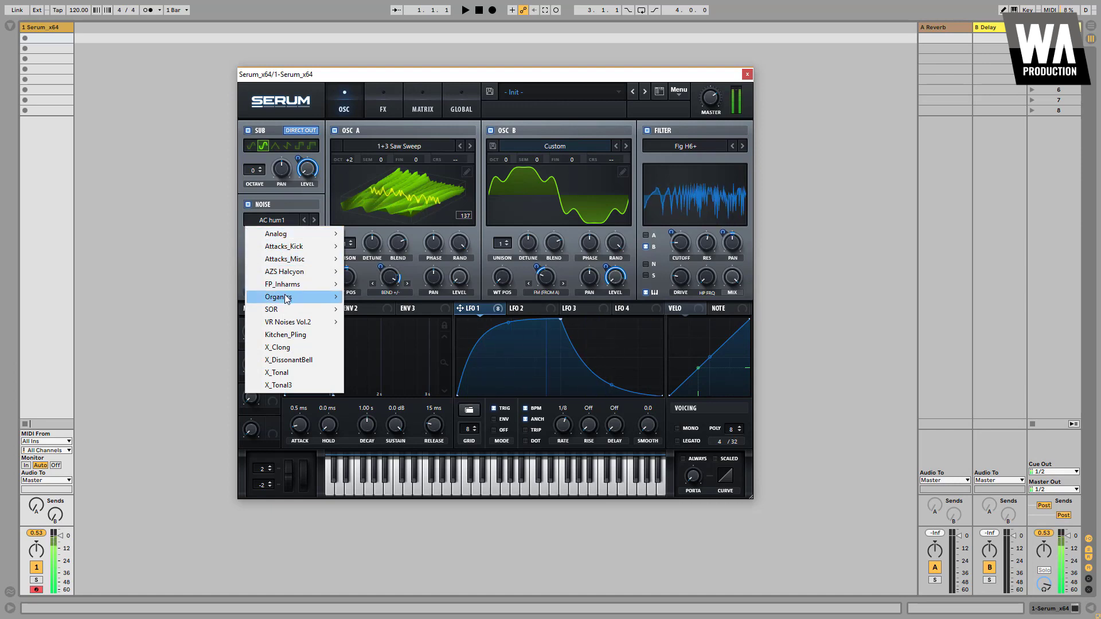
mouse_move(287, 297)
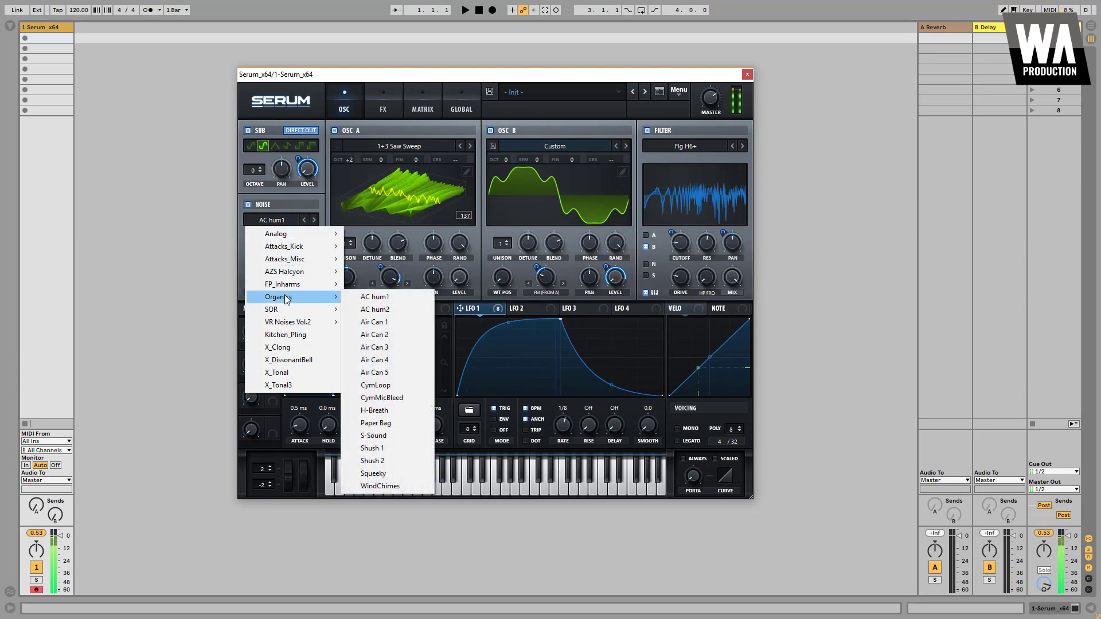
left_click(374, 410)
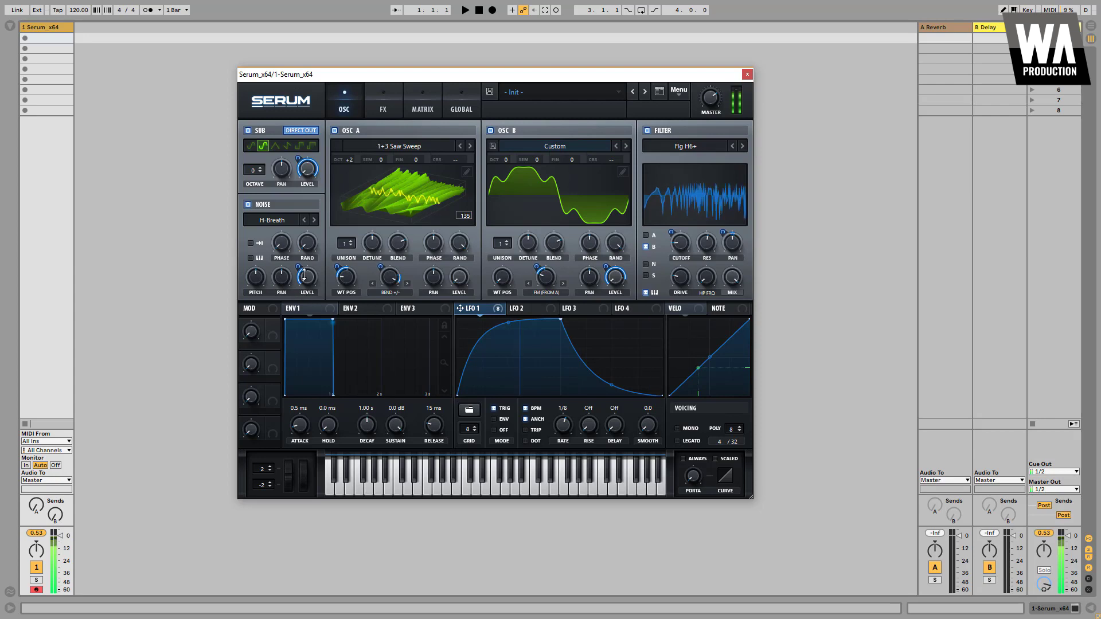
left_click_drag(305, 276, 308, 256)
Enable key tracking for the noise oscillator, raise its pitch, and route the noise through the filter.
mouse_move(261, 280)
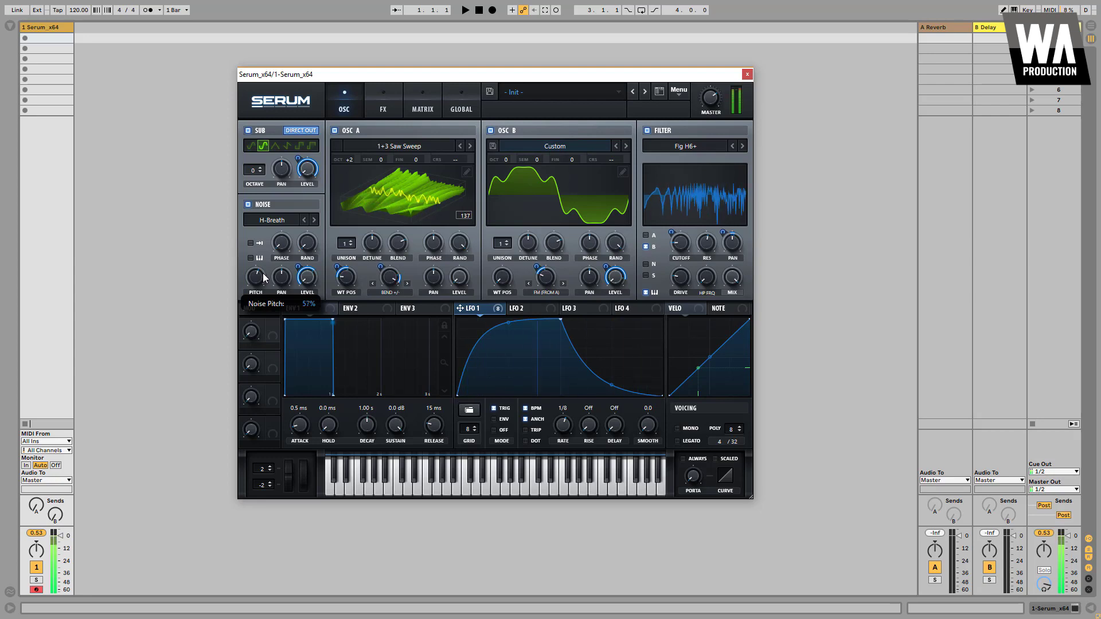
left_click(251, 257)
left_click_drag(256, 277, 270, 243)
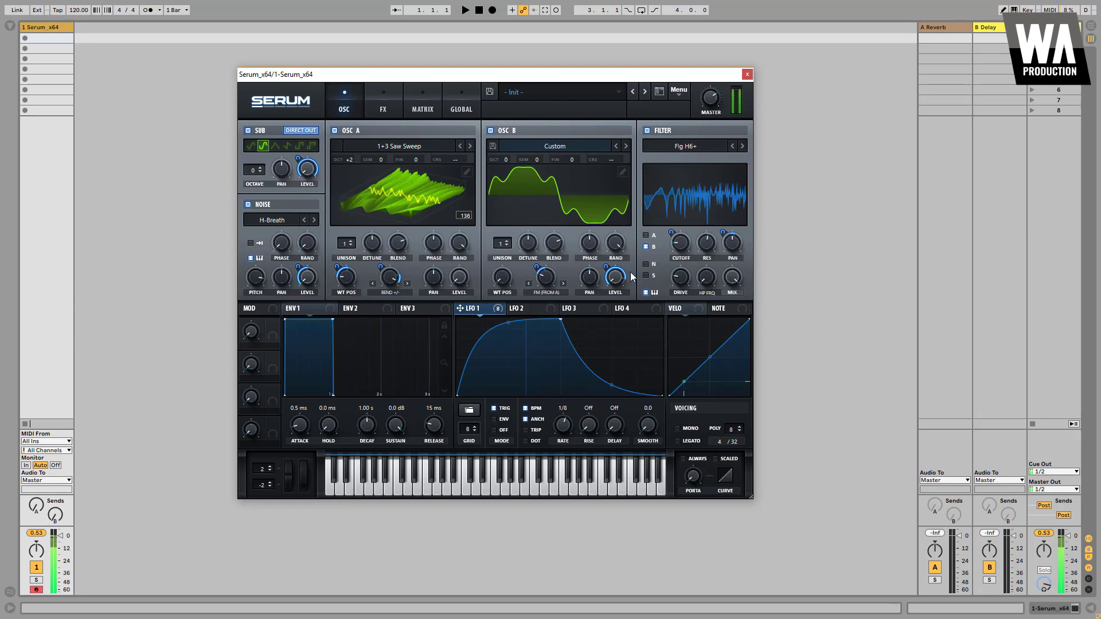
left_click(646, 265)
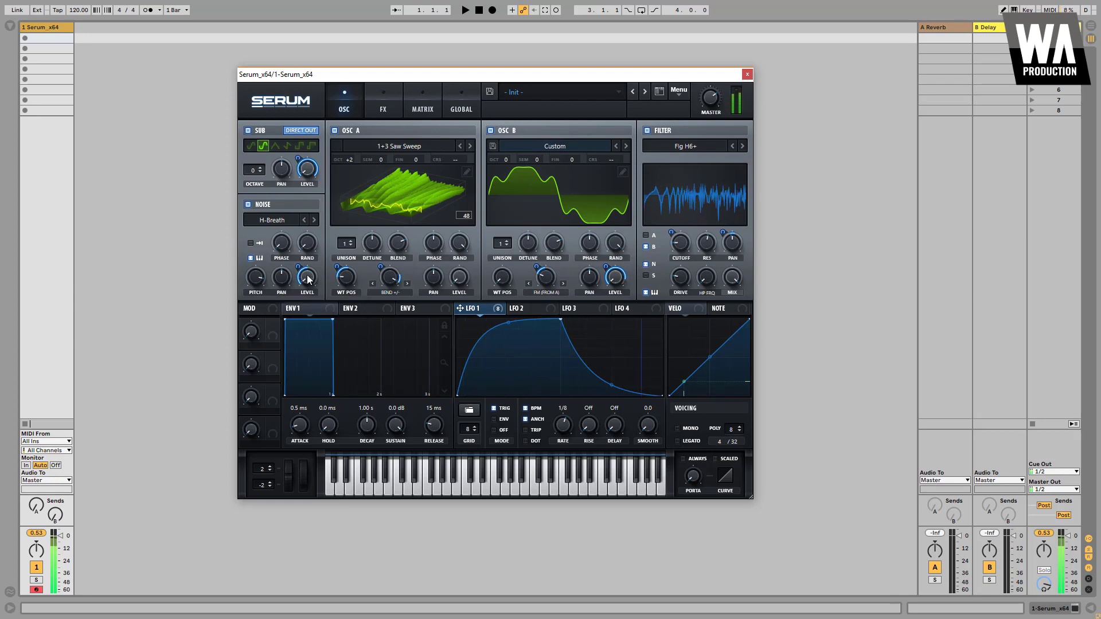
mouse_move(302, 265)
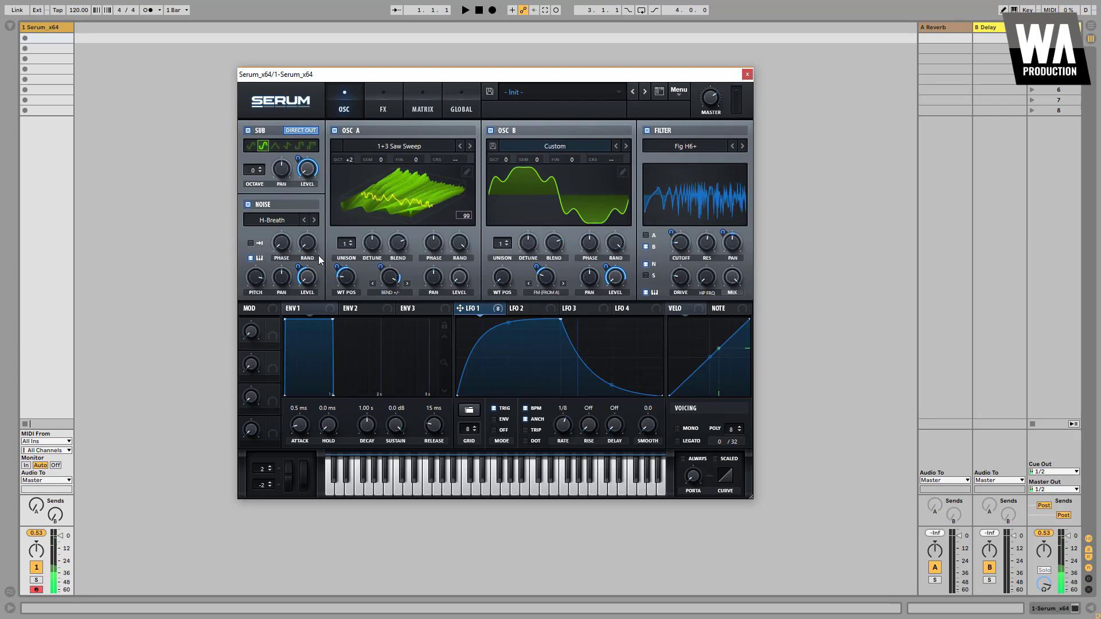
Add the Hyper/Dimension effect with a dimension size of 0% and a reduced hyper mix.
left_click(387, 95)
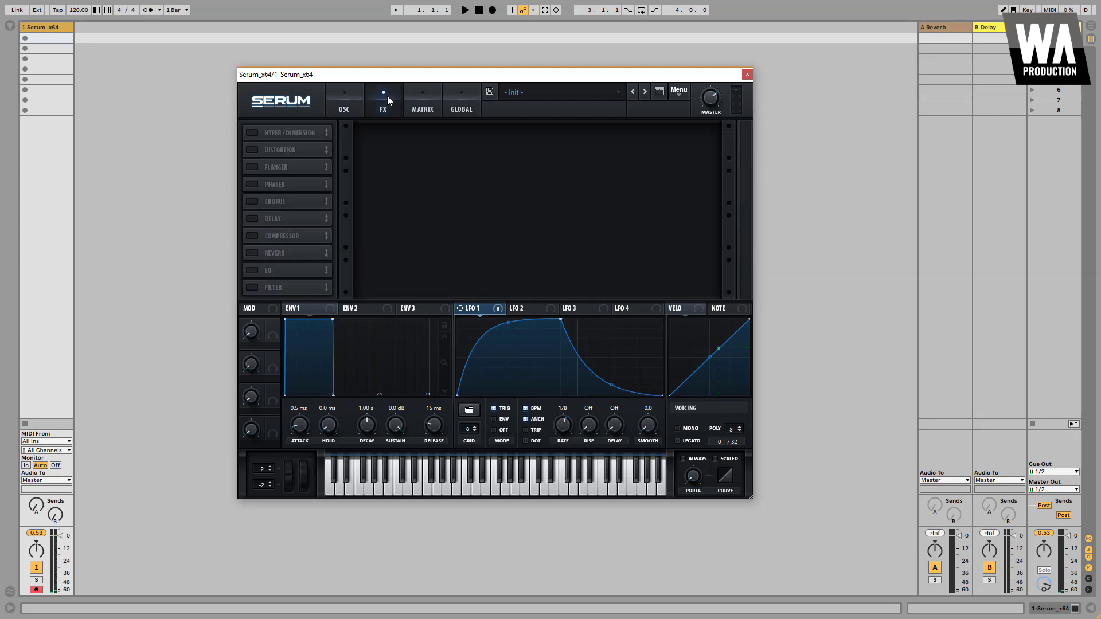
left_click(259, 136)
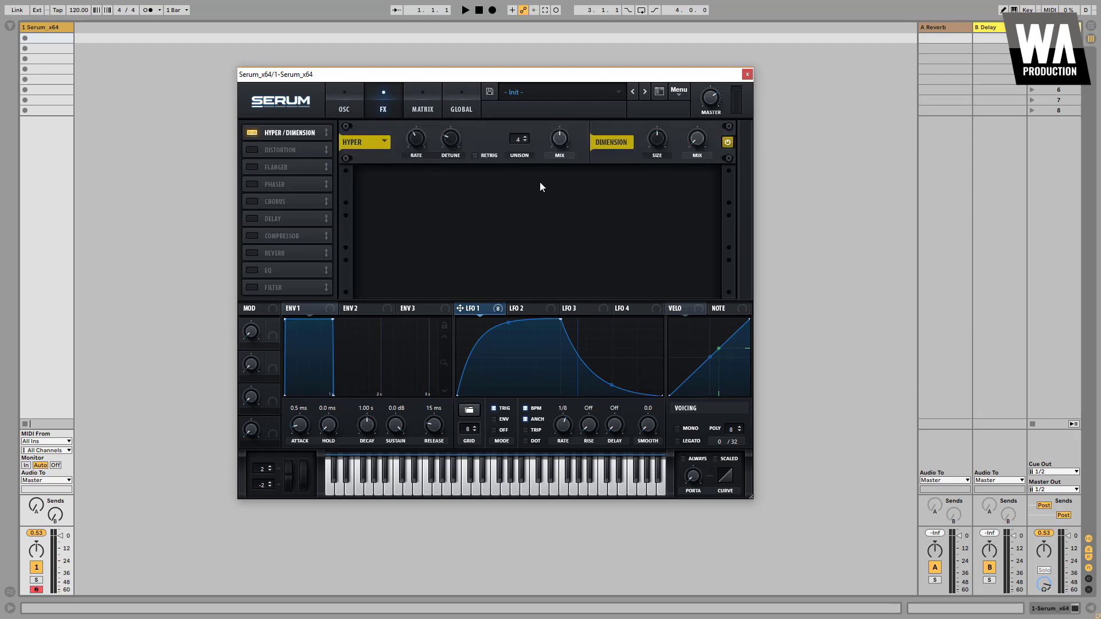
left_click_drag(657, 141, 655, 159)
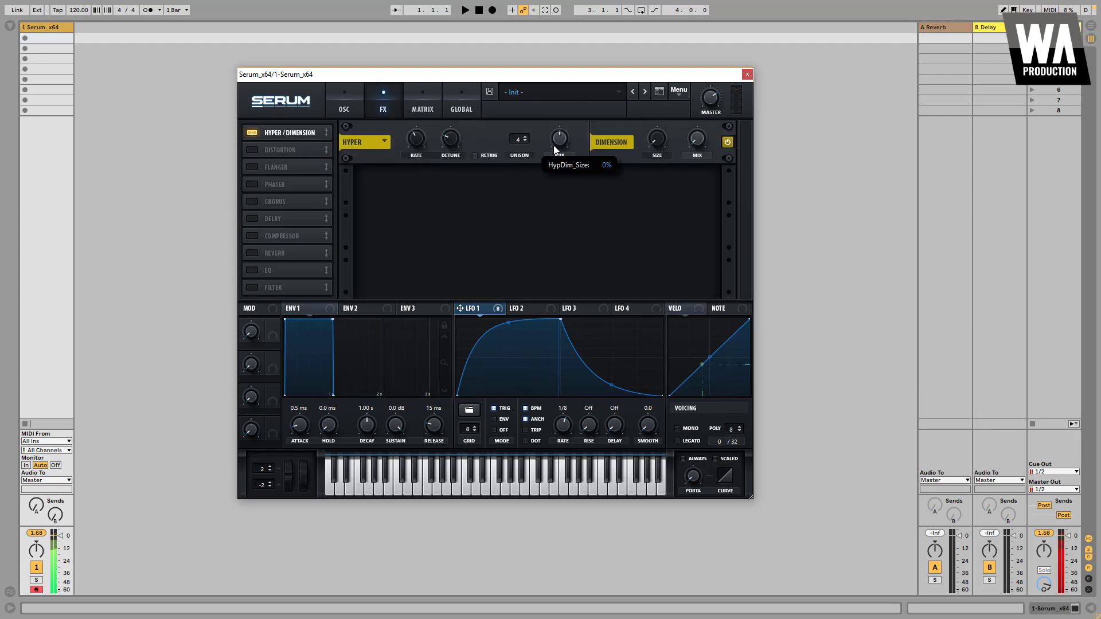
left_click_drag(554, 146, 554, 192)
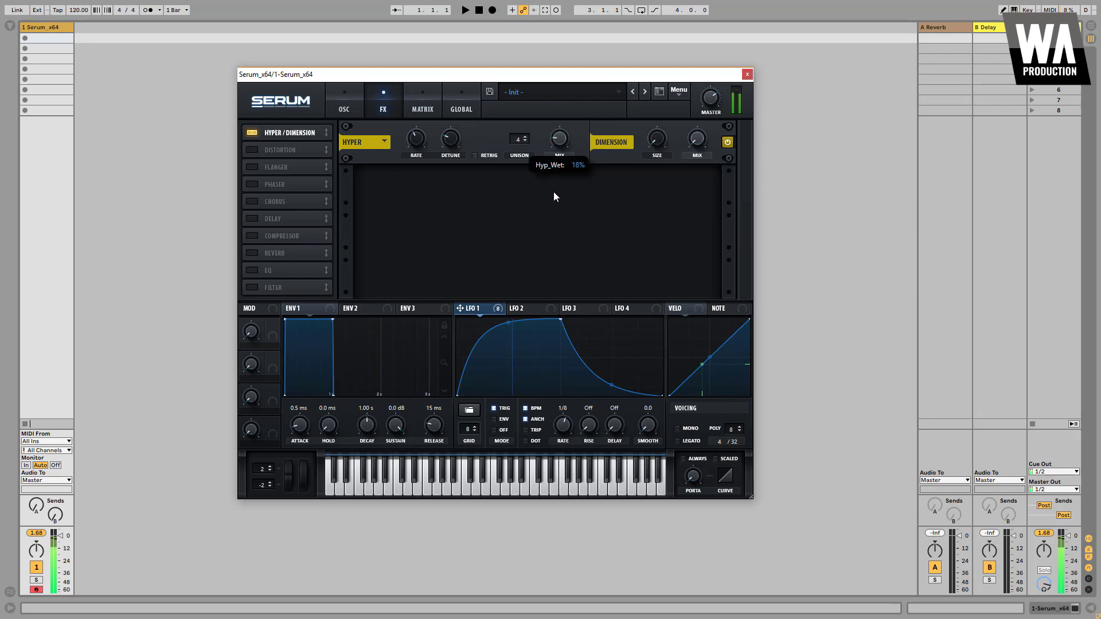
Modulate the hyper mix with LFO 1 and raise the dimension mix, comparing against the bypassed effect.
left_click_drag(460, 308, 534, 144)
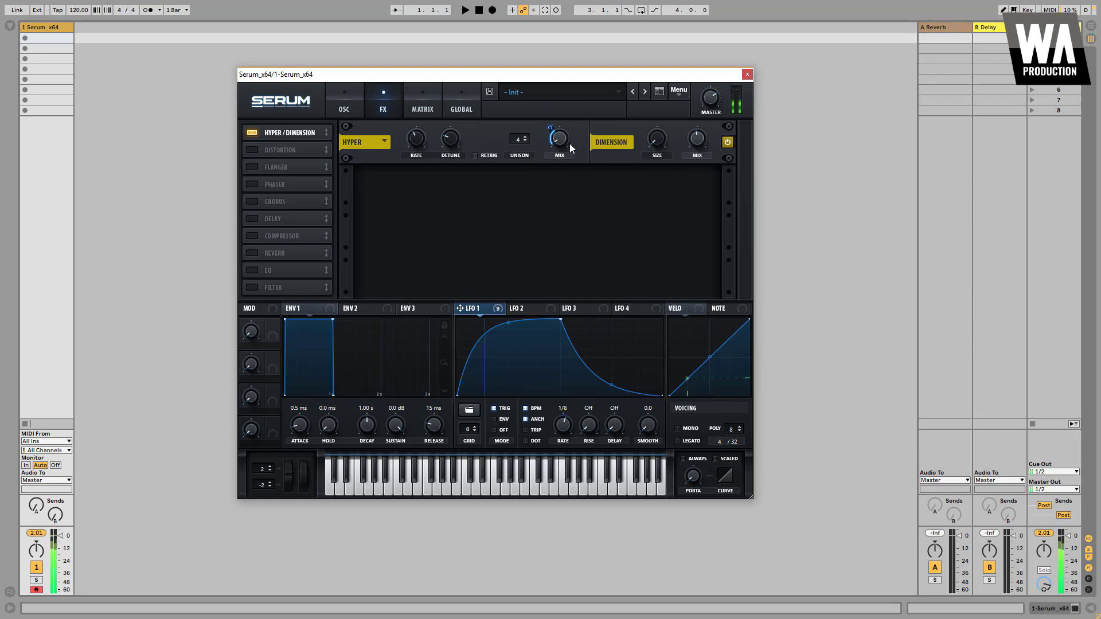
left_click_drag(551, 125, 550, 129)
left_click(727, 143)
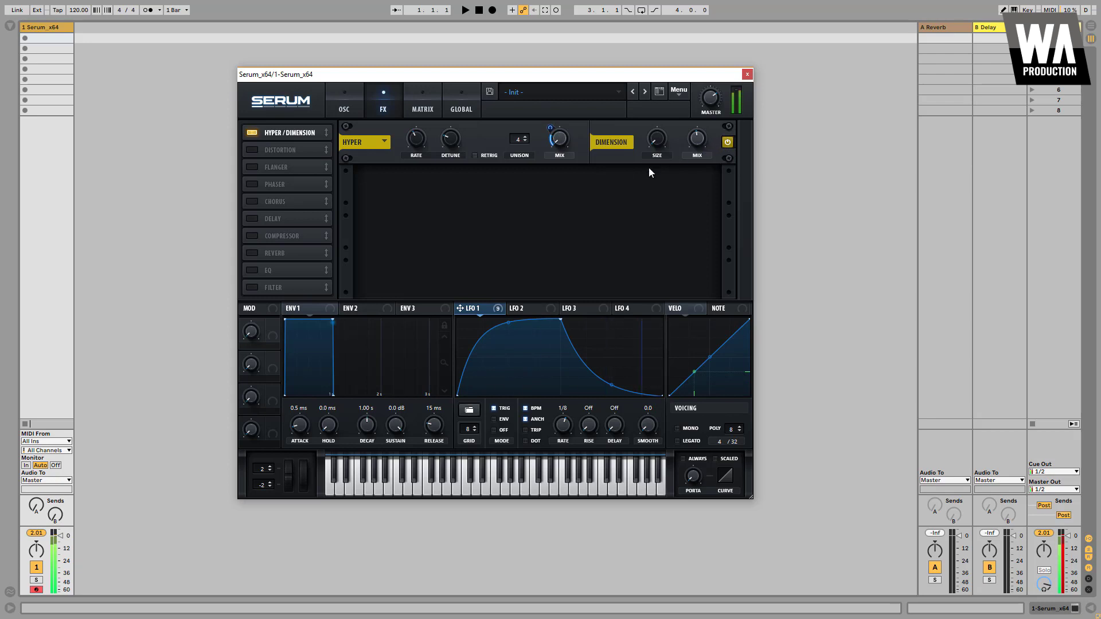
Add an EQ effect, set both bands to the peak shape, and boost the gain of each band.
left_click(258, 270)
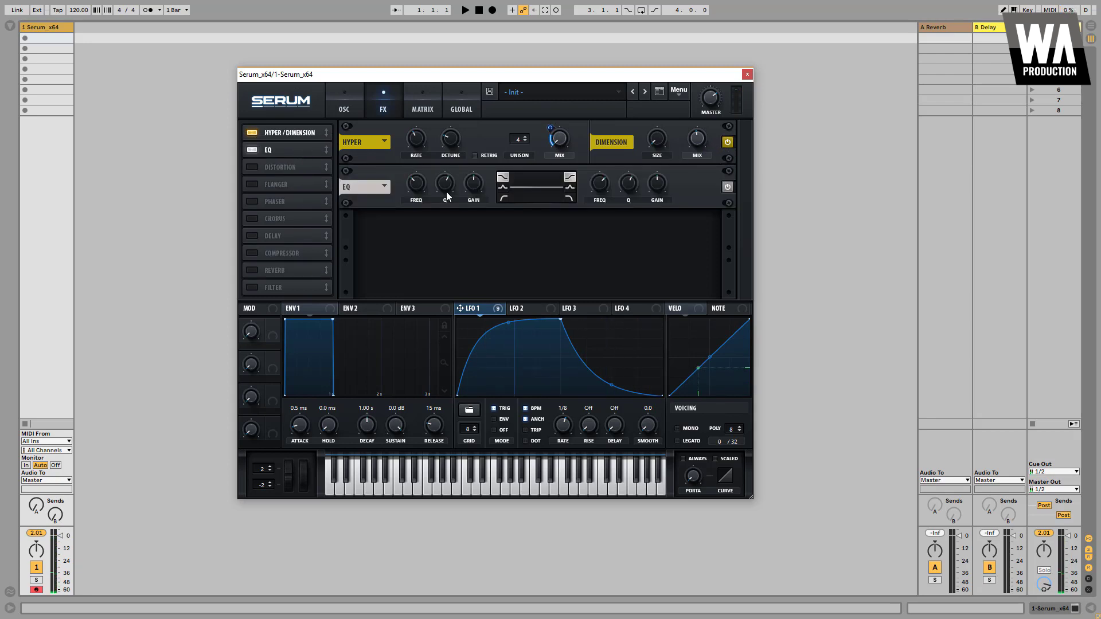
left_click(569, 187)
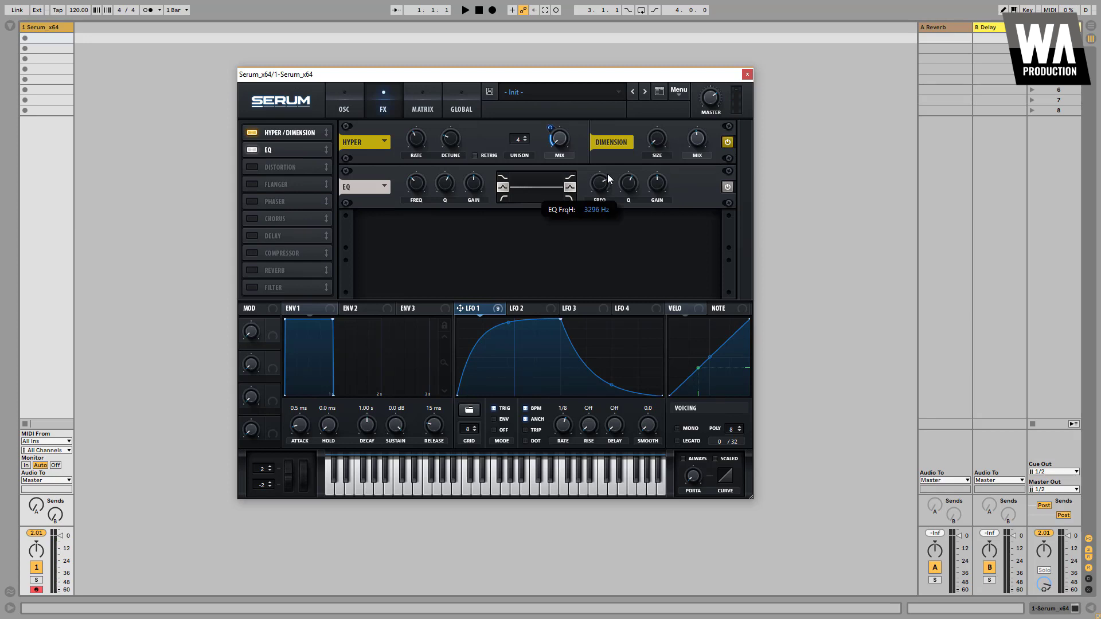
left_click_drag(657, 185, 668, 160)
left_click_drag(475, 176, 476, 160)
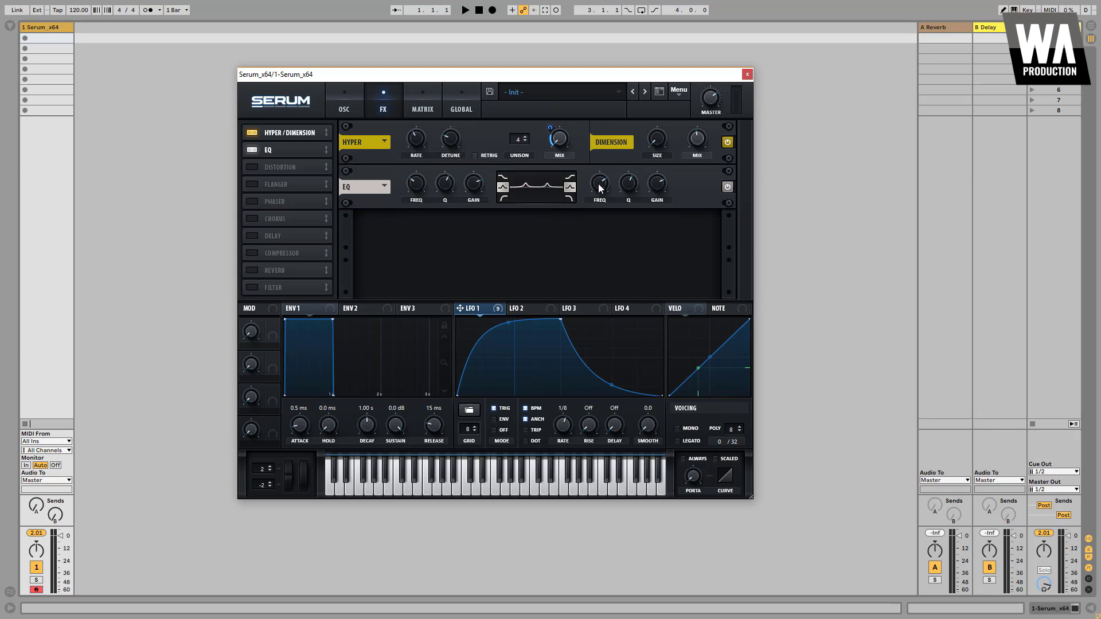
Modulate both EQ band frequencies with LFO 1 and fine-tune the low band's gain and Q.
mouse_move(598, 184)
left_mouse_down()
mouse_move(600, 163)
mouse_move(590, 192)
left_mouse_up()
mouse_move(417, 190)
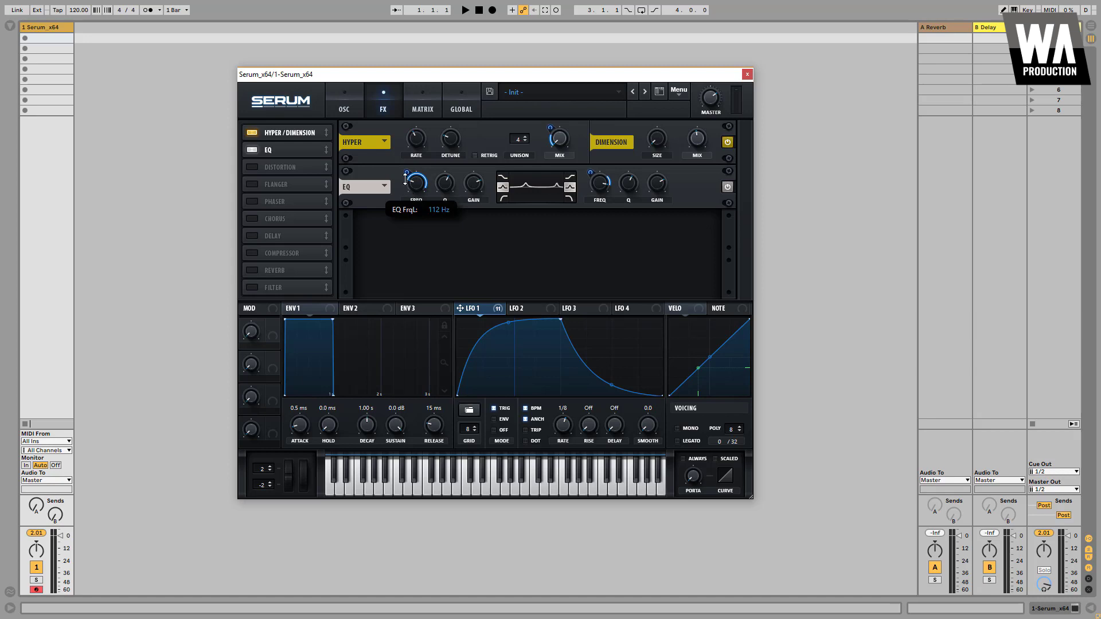
left_click_drag(405, 178, 412, 219)
mouse_move(597, 191)
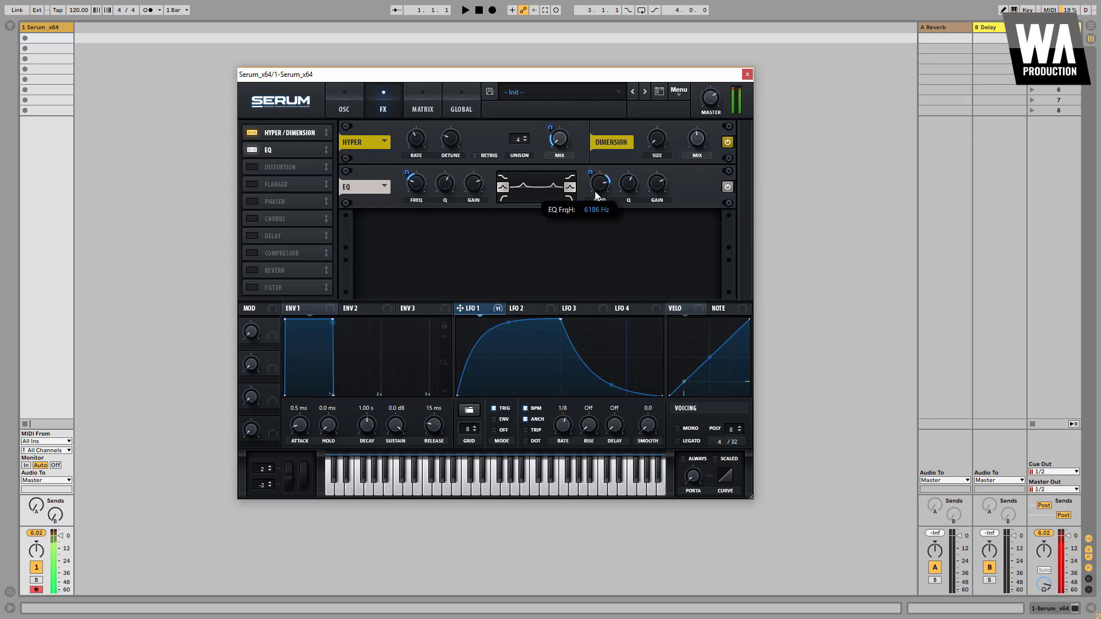
mouse_move(596, 195)
left_mouse_down()
mouse_move(594, 187)
mouse_move(591, 212)
mouse_move(594, 181)
left_mouse_up()
left_click_drag(474, 186, 479, 191)
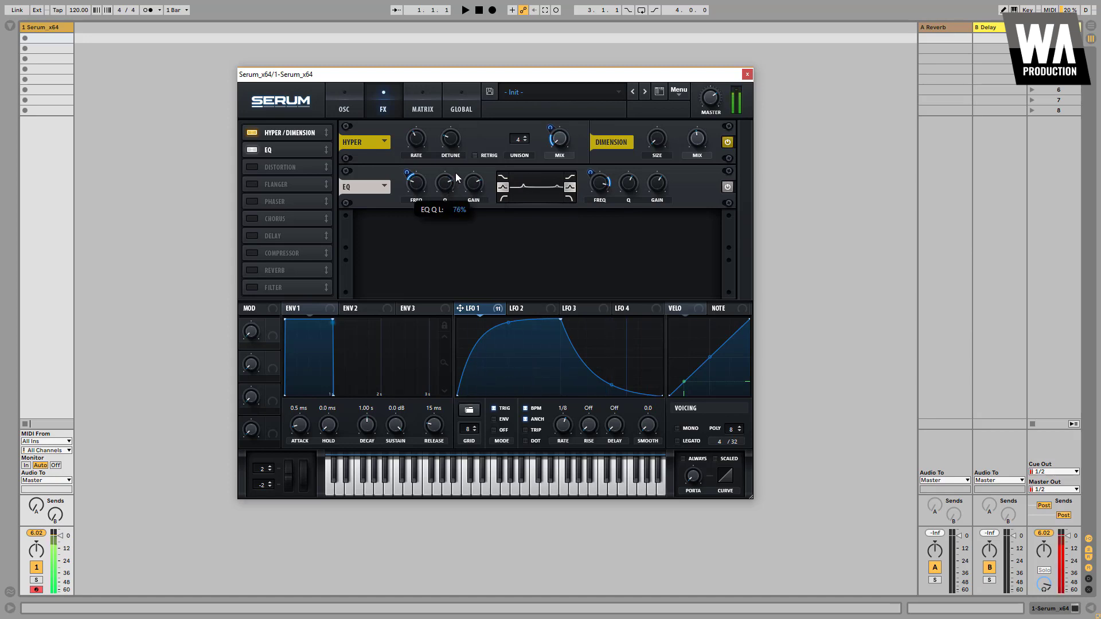
left_click_drag(454, 182, 459, 207)
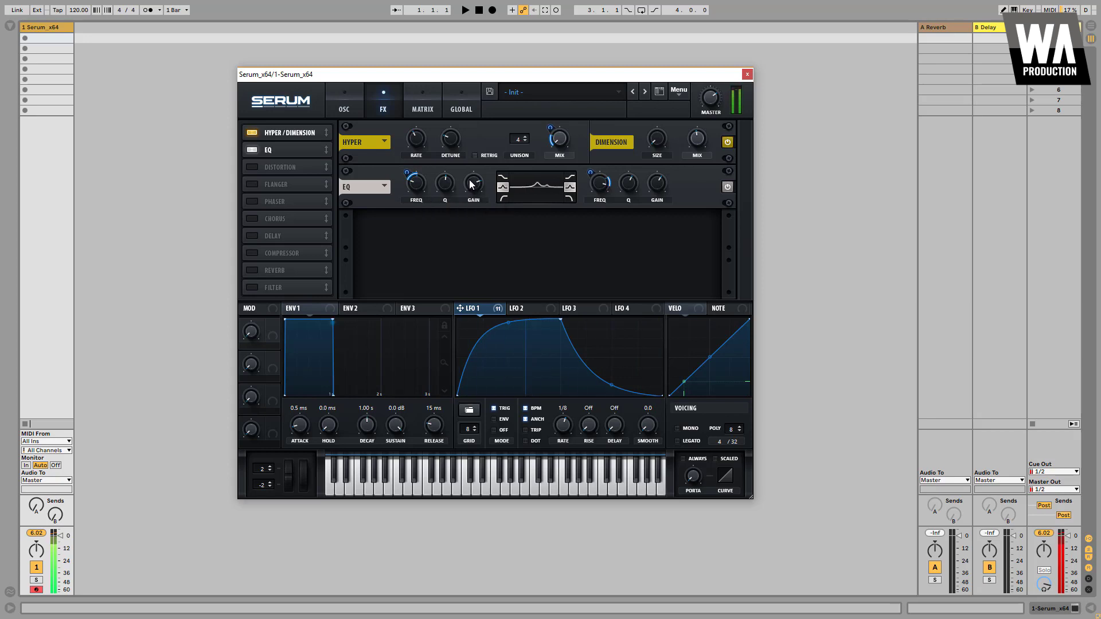
Add a SoftClip distortion with raised drive and a reduced mix, and bypass it for comparison.
left_click(252, 167)
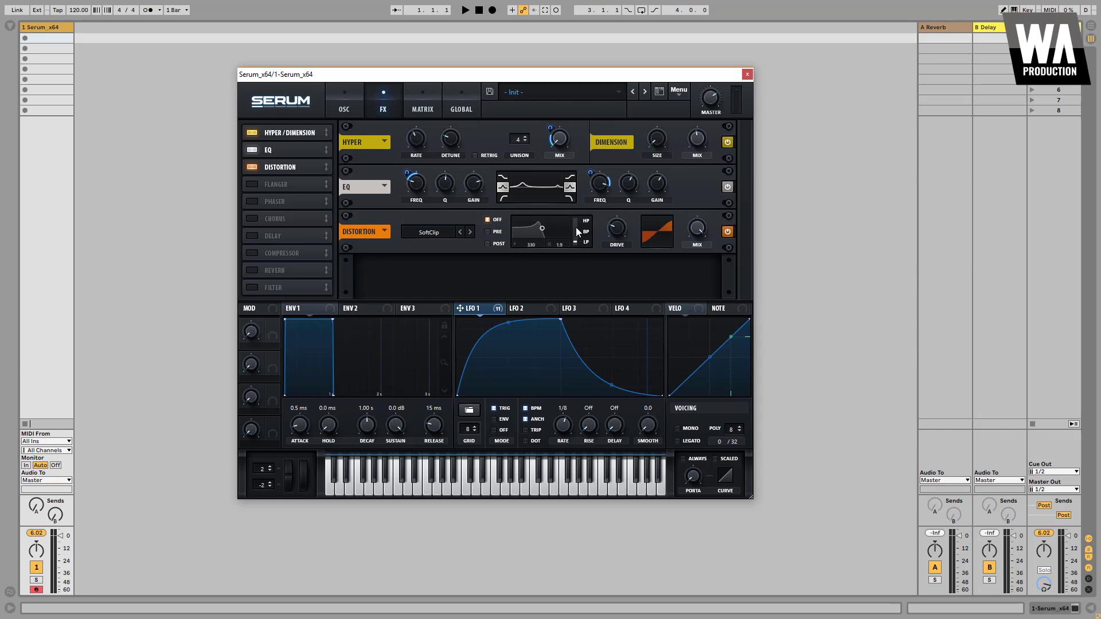
left_click_drag(622, 226, 633, 186)
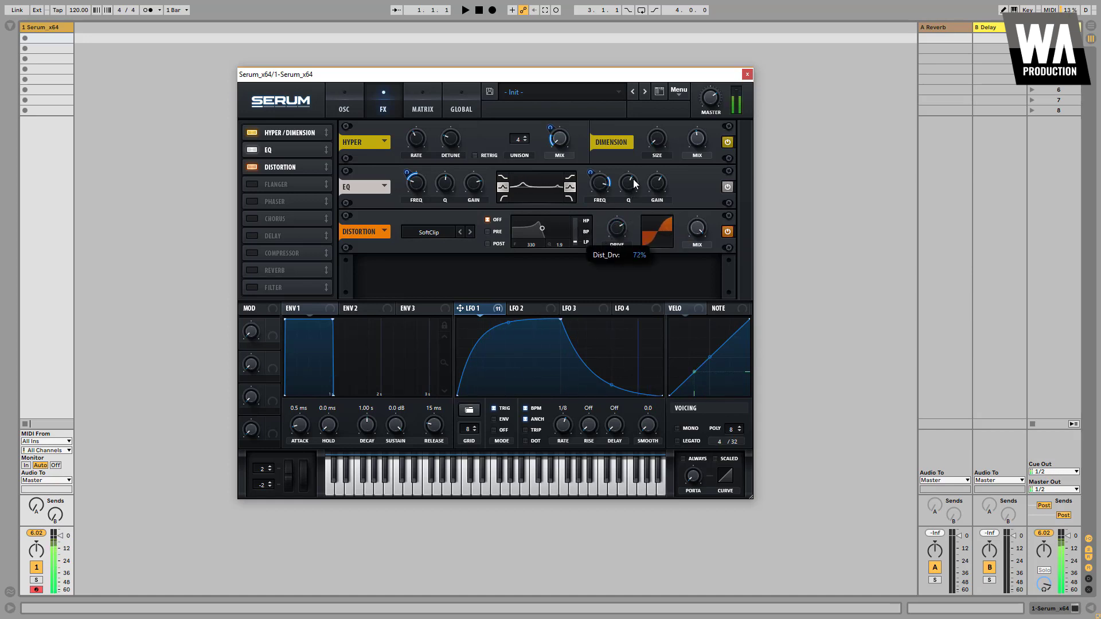
left_click_drag(616, 233, 621, 223)
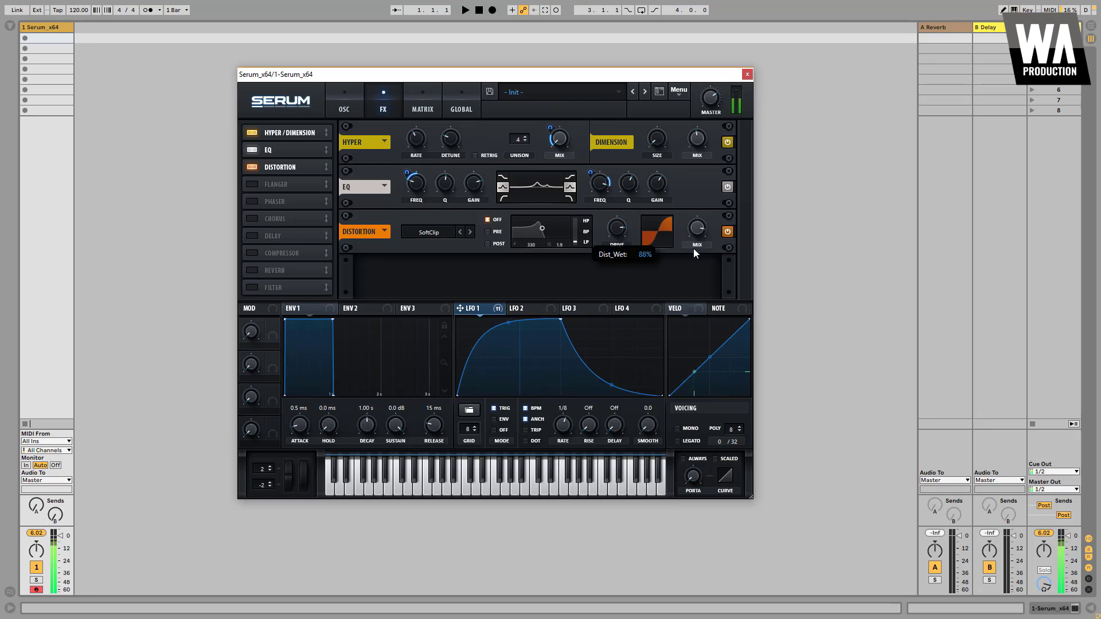
left_click(729, 231)
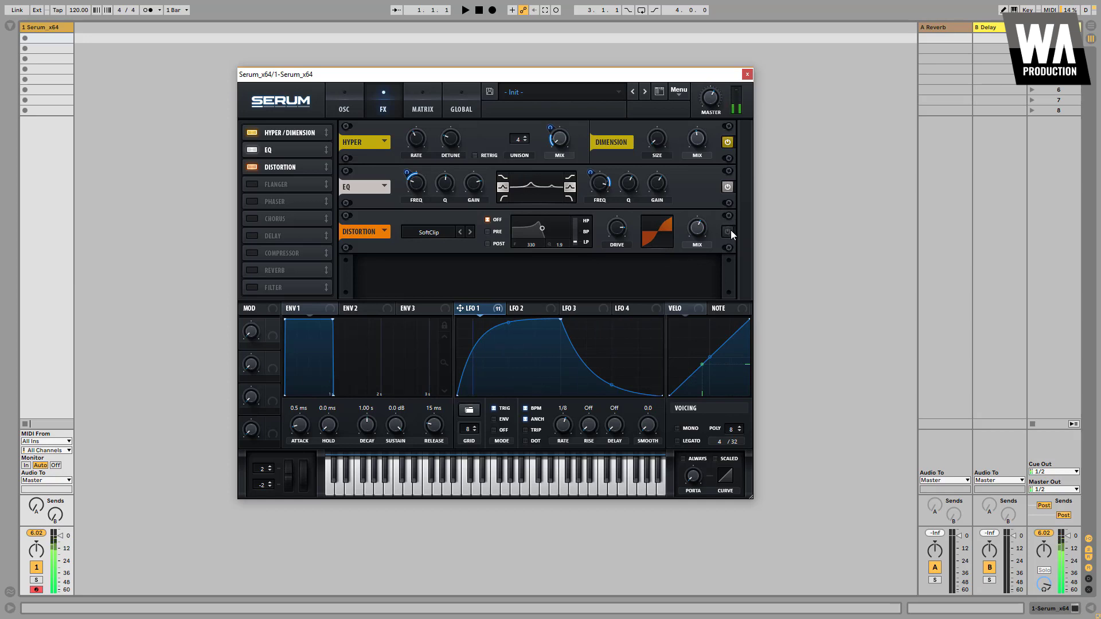
Set the distortion's filter to PRE as a low-pass, modulate its frequency with LFO 1, and compare with the effect bypassed.
left_click(731, 232)
left_click(730, 233)
left_click(487, 231)
left_click_drag(542, 228, 562, 249)
left_click(727, 232)
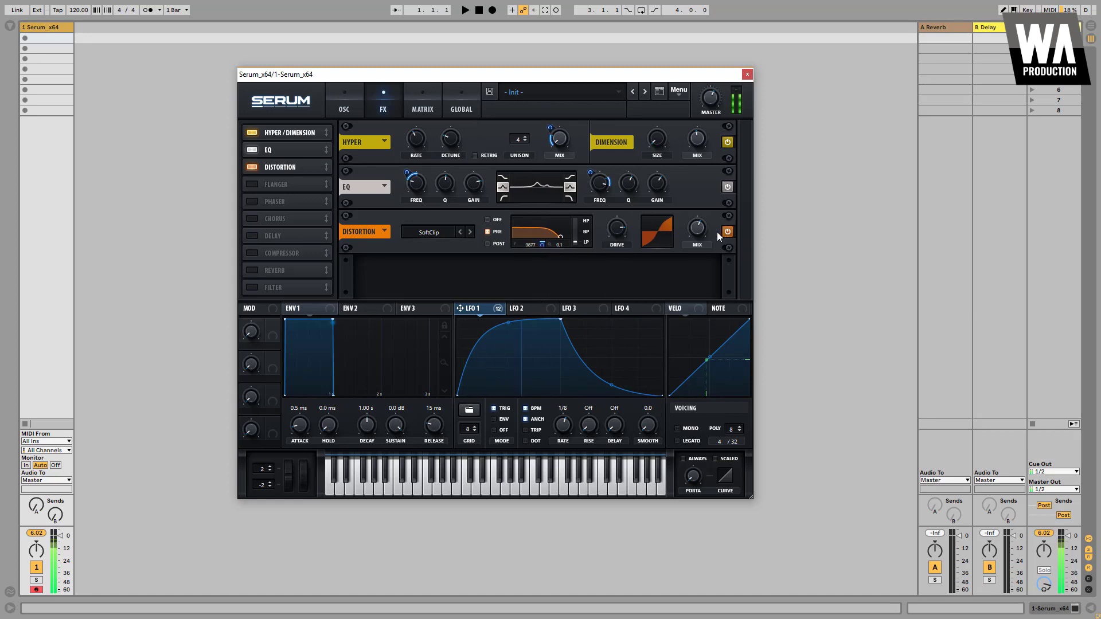
Fine-tune the distortion's mix and drive, and check the result against the bypassed effect.
mouse_move(698, 229)
left_mouse_down()
mouse_move(704, 178)
mouse_move(692, 239)
left_mouse_up()
left_click_drag(624, 229, 624, 228)
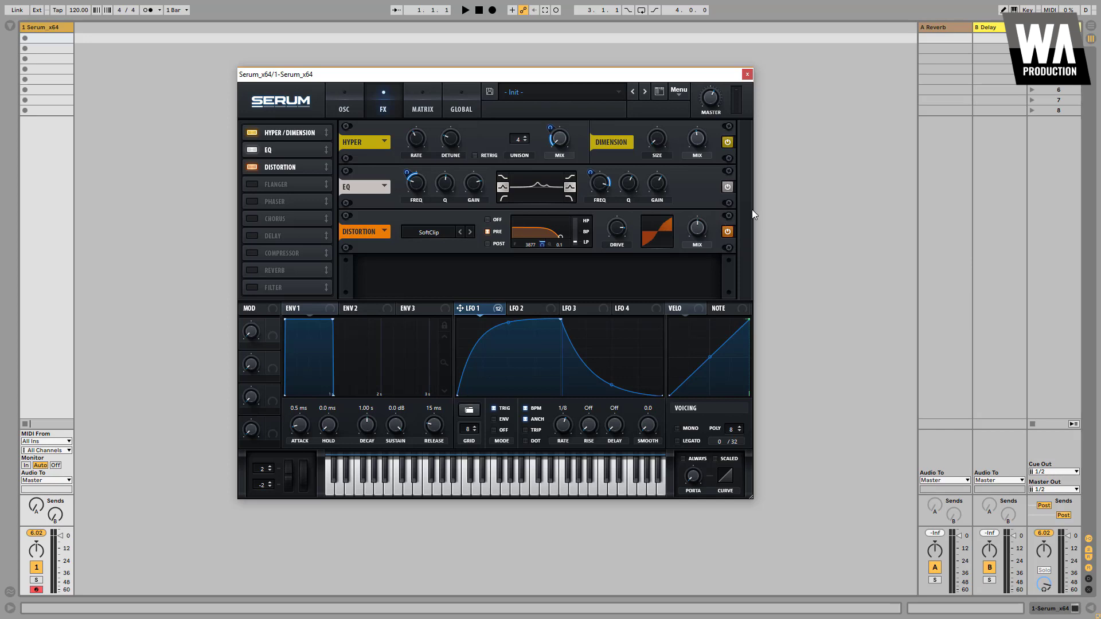
left_click(726, 232)
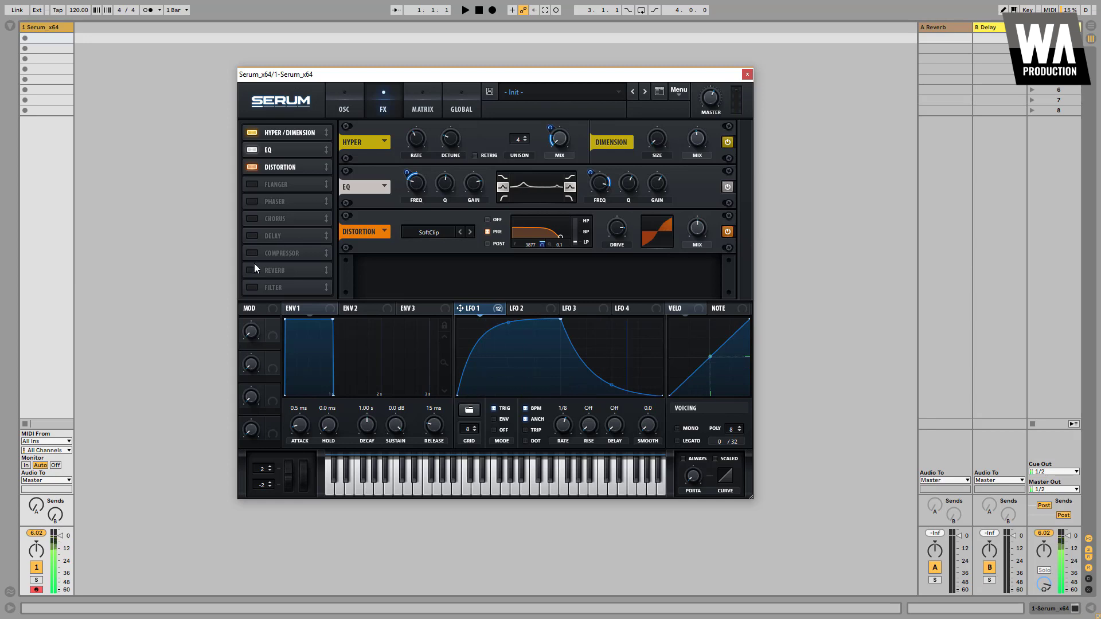
Add a compressor after the distortion, enable its multiband mode, and adjust its gain.
left_click_drag(275, 255, 294, 178)
left_click(587, 290)
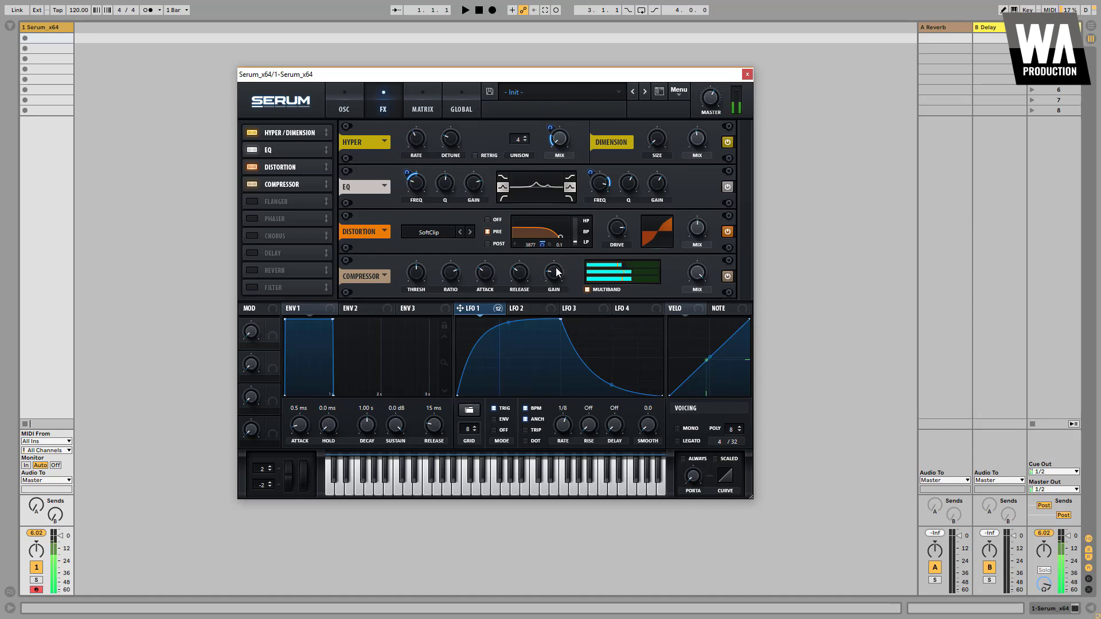
right_click(552, 272)
left_click(552, 270)
Add a filter effect after the compressor, choose the Allpasses type, and lower its cutoff and resonance.
left_click(251, 287)
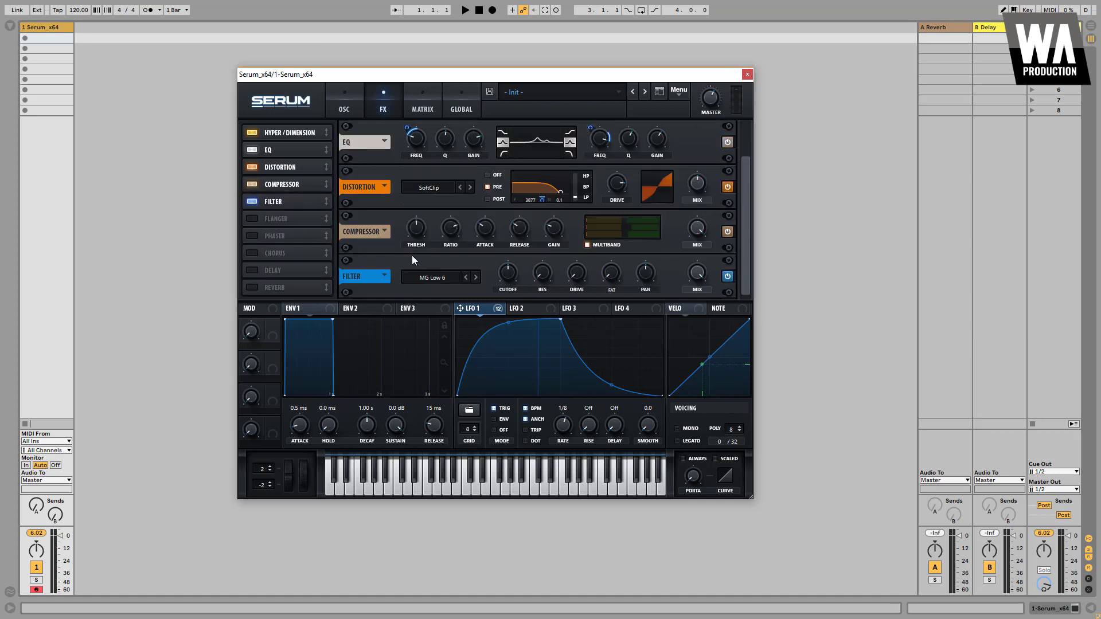
left_click(428, 278)
mouse_move(448, 329)
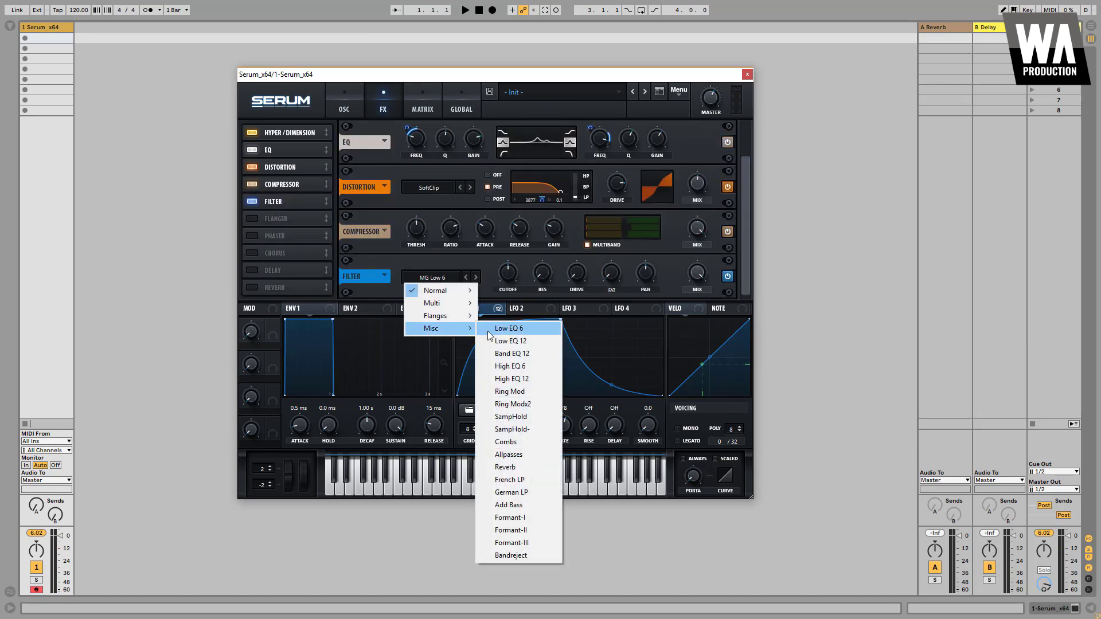
left_click(528, 455)
mouse_move(514, 291)
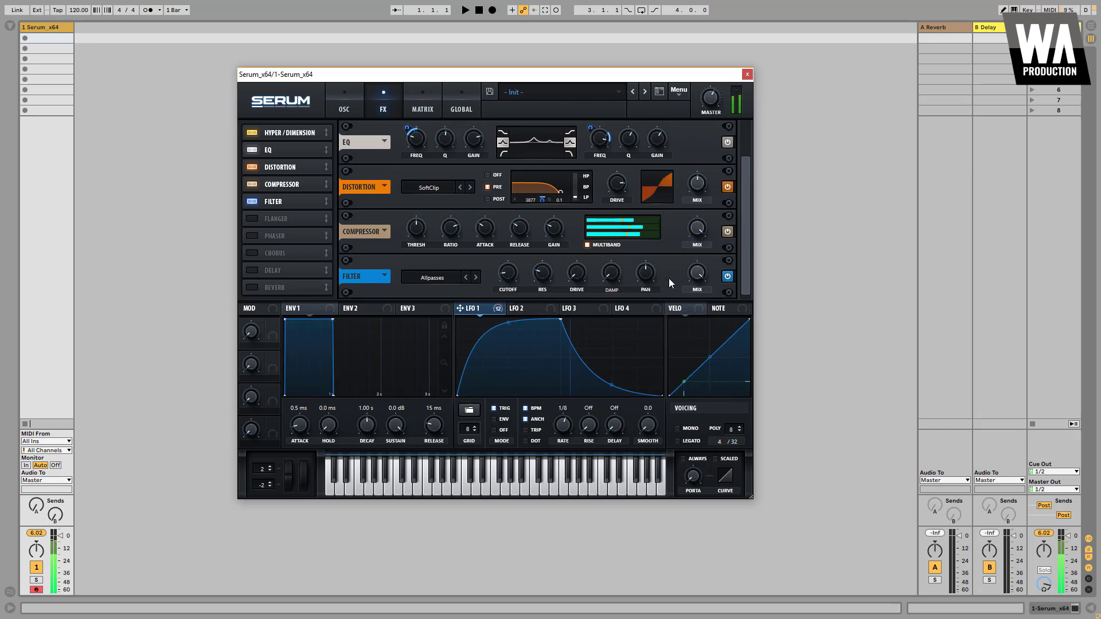
Try modulating the compressor and filter effect mixes with LFO 1 from zero, and remove both modulations.
left_click_drag(696, 232, 707, 397)
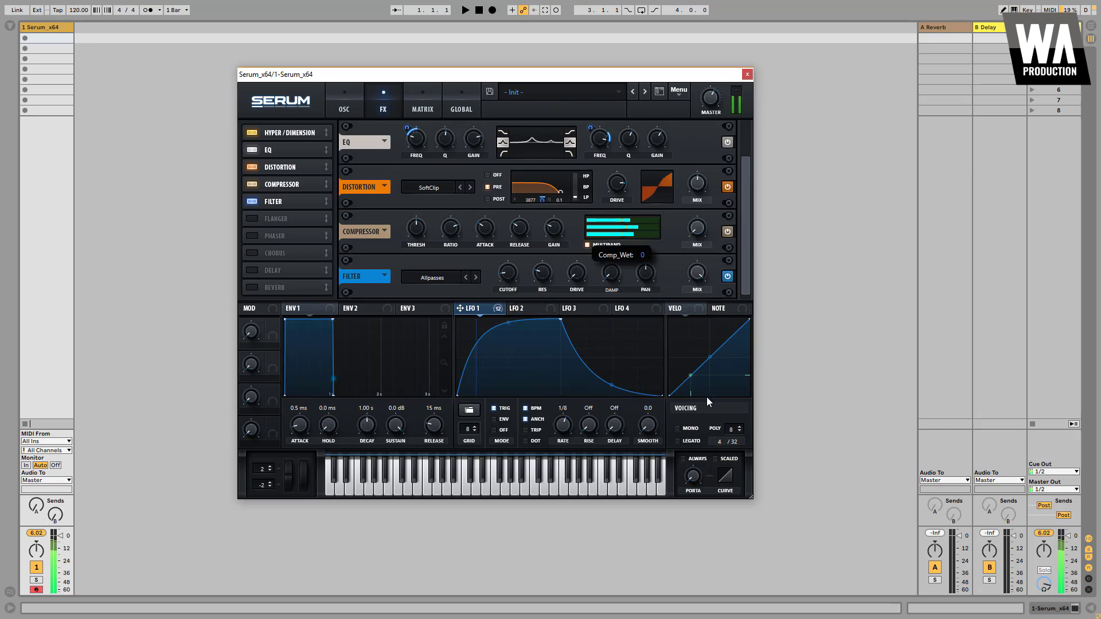
left_click_drag(499, 312, 699, 229)
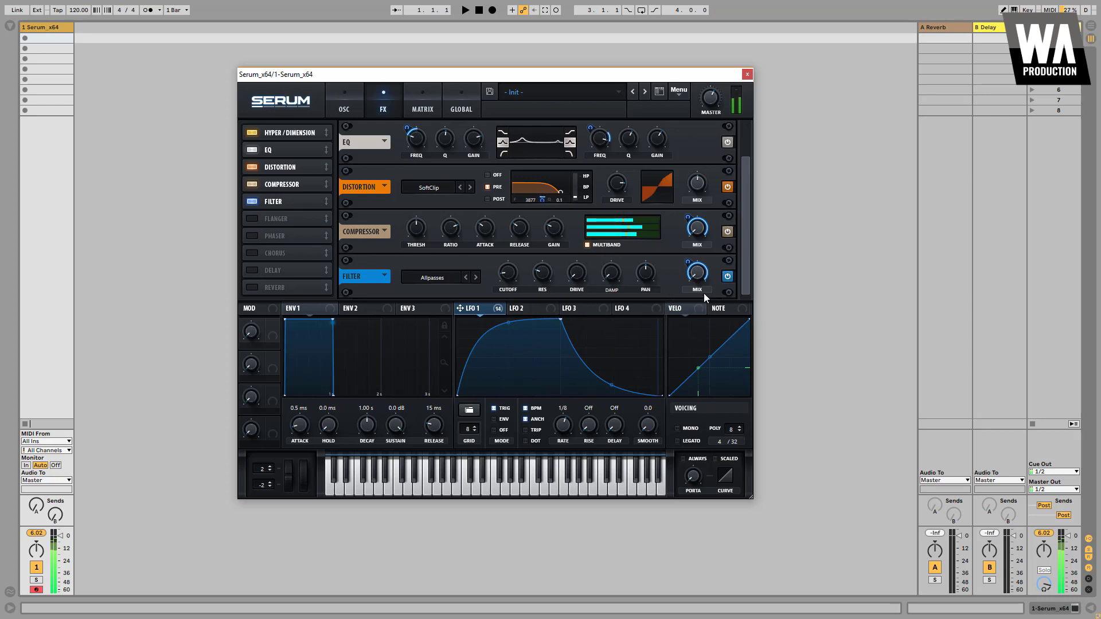
right_click(700, 264)
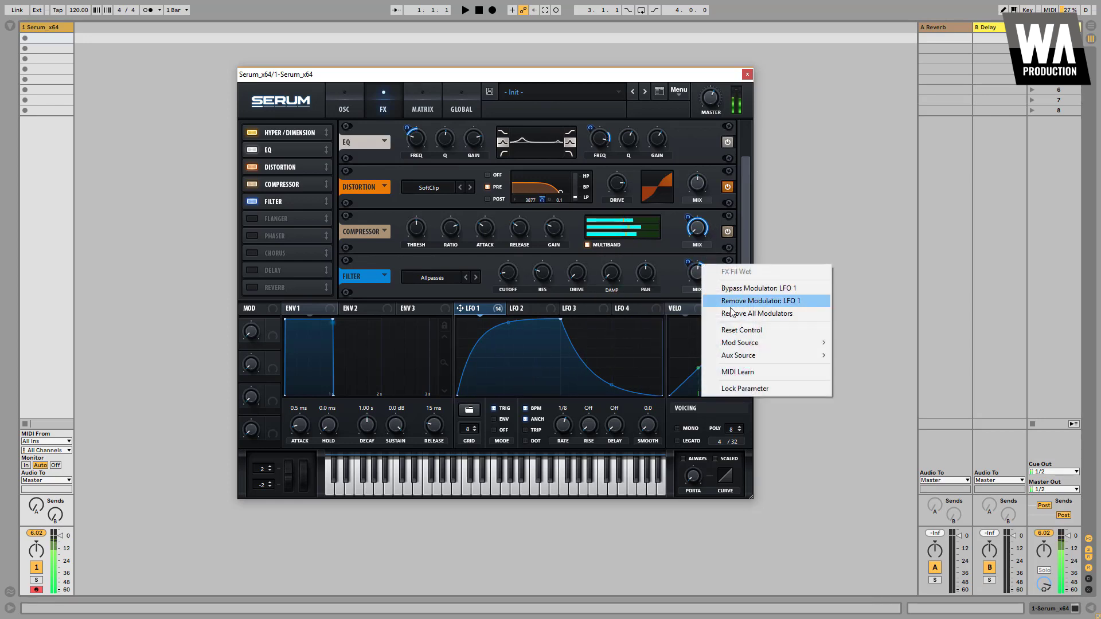
left_click(725, 313)
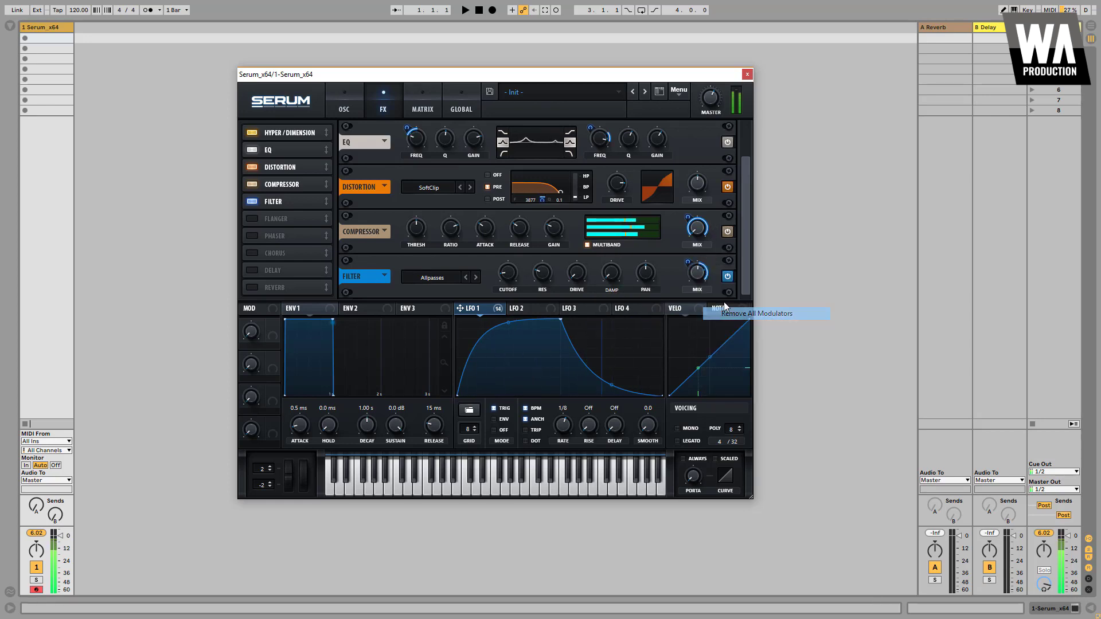
right_click(698, 230)
left_click(662, 187)
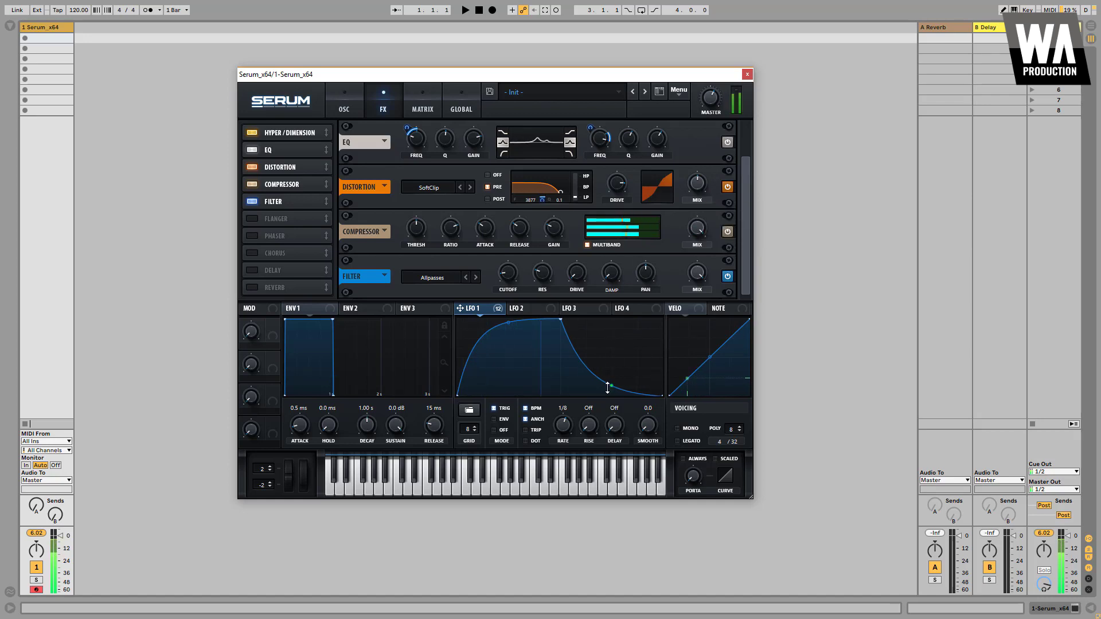
Steepen the falling curve of LFO 1, and review the oscillator settings with the new shape.
left_click_drag(607, 384, 607, 390)
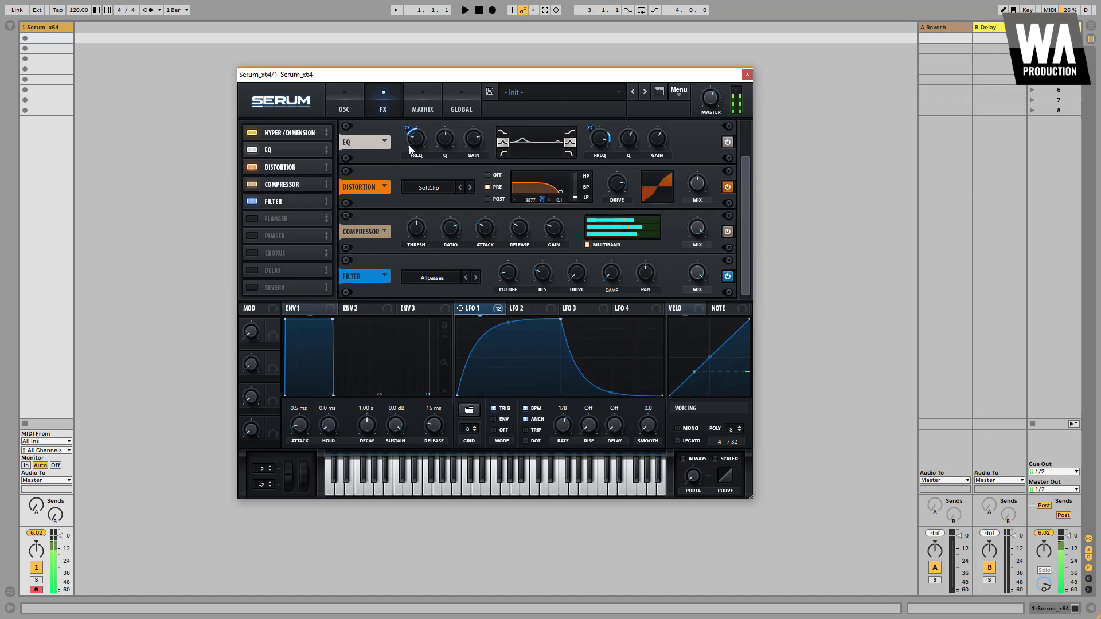
left_click(351, 101)
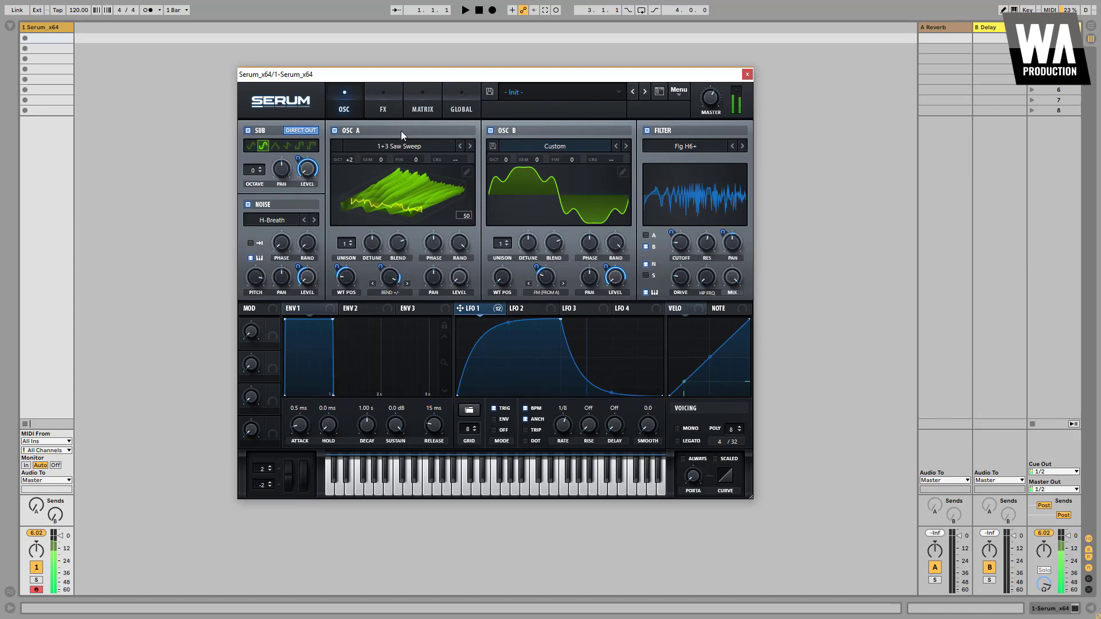
left_click(401, 98)
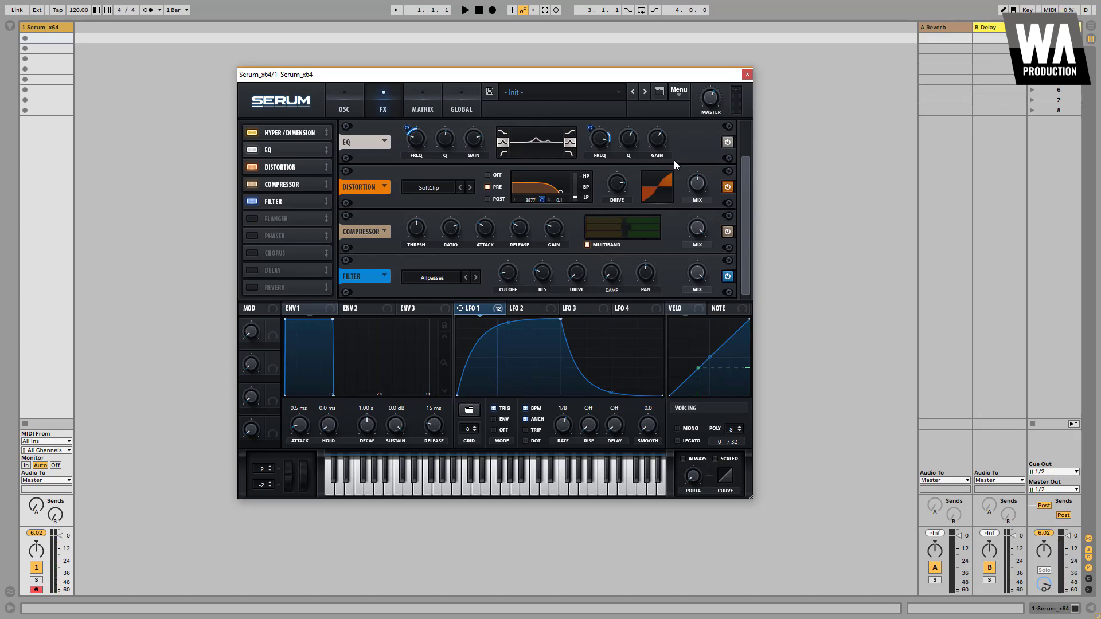
Assign LFO 2 to oscillator A's wavetable position and, with a slight negative amount, to its warp.
left_click(523, 309)
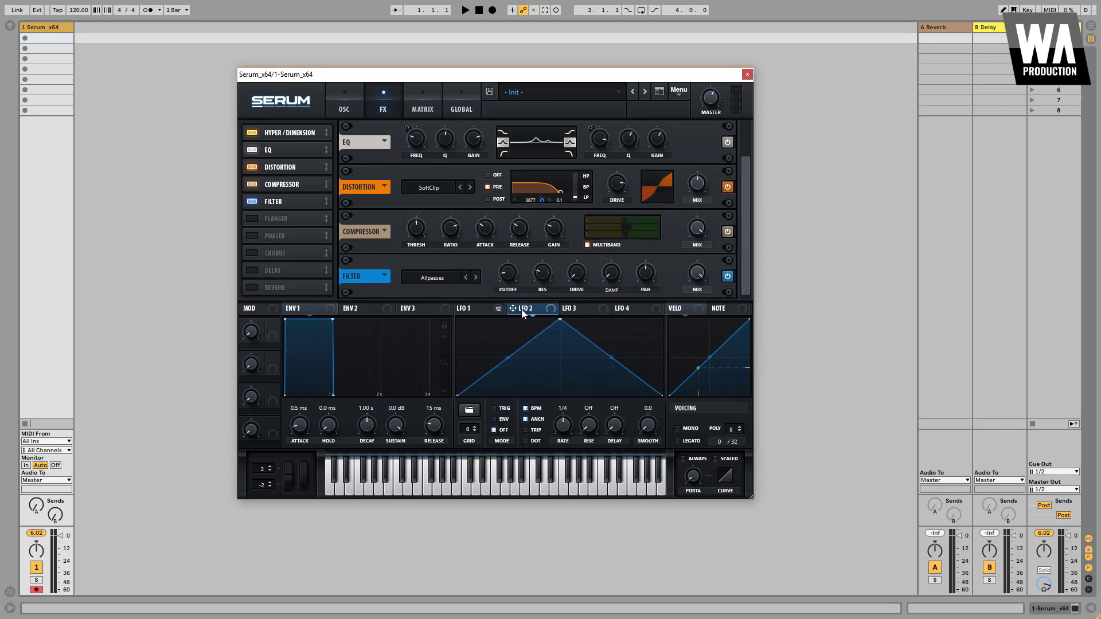
left_click(347, 102)
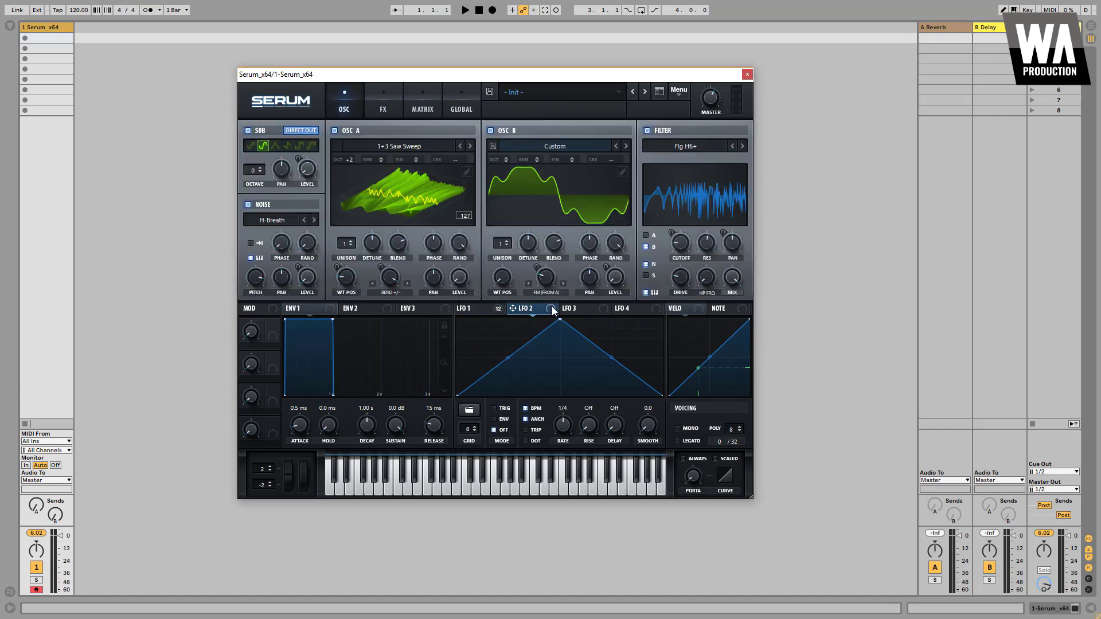
left_click_drag(550, 309, 343, 280)
left_click_drag(443, 296, 383, 271)
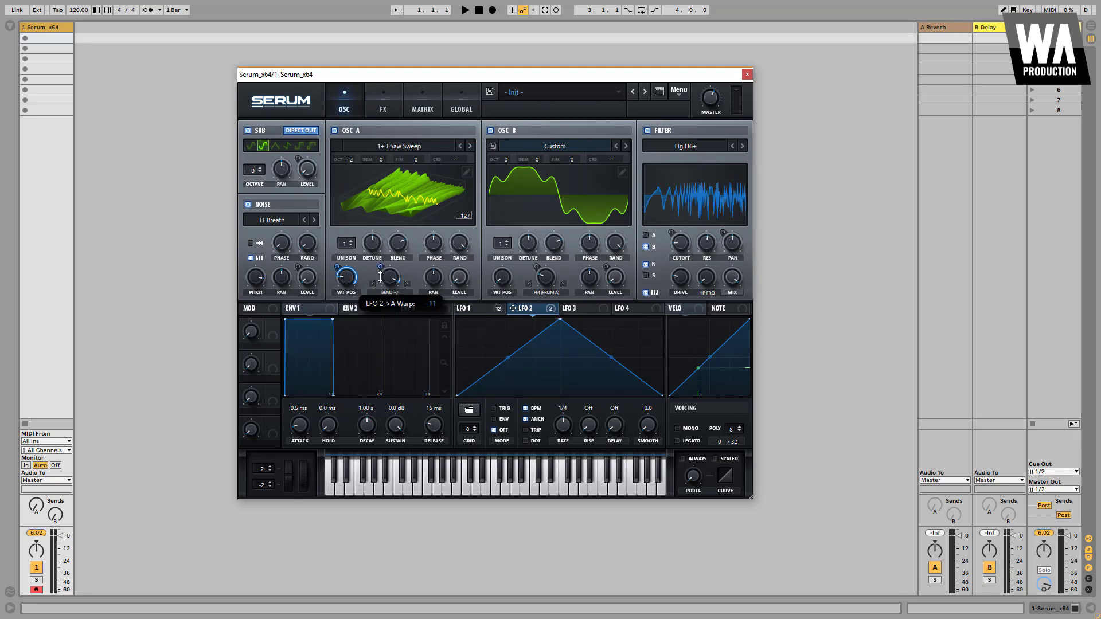
mouse_move(381, 271)
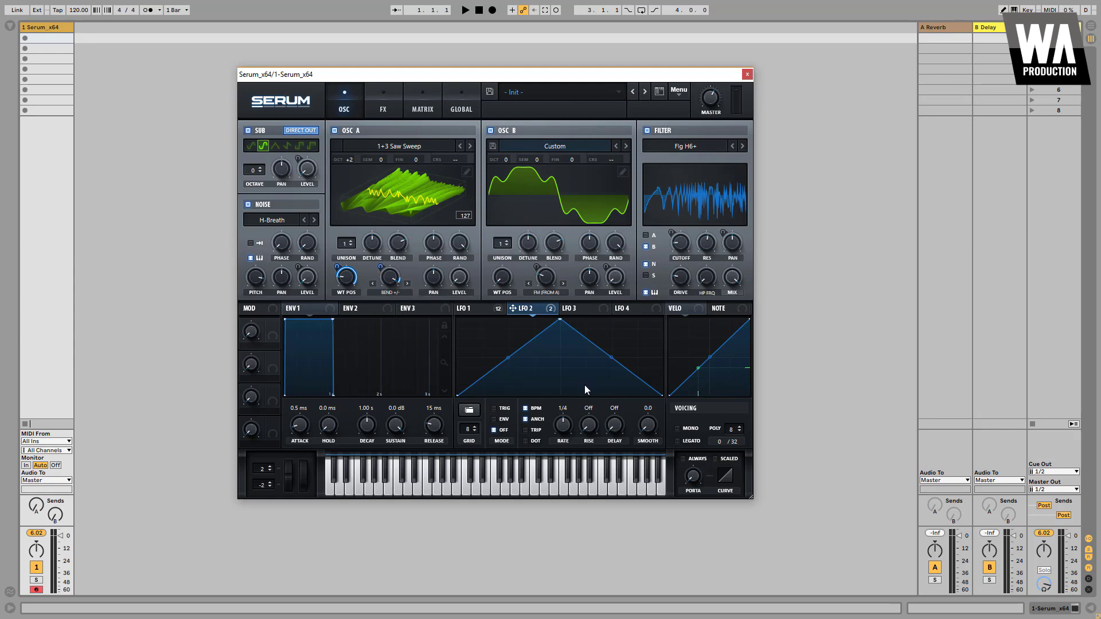
Reshape LFO 2 into two rounded humps with raised ends, and set it to TRIG mode at a 1/4 rate.
left_click_drag(561, 428, 559, 433)
double_click(532, 341)
left_click_drag(532, 342, 492, 336)
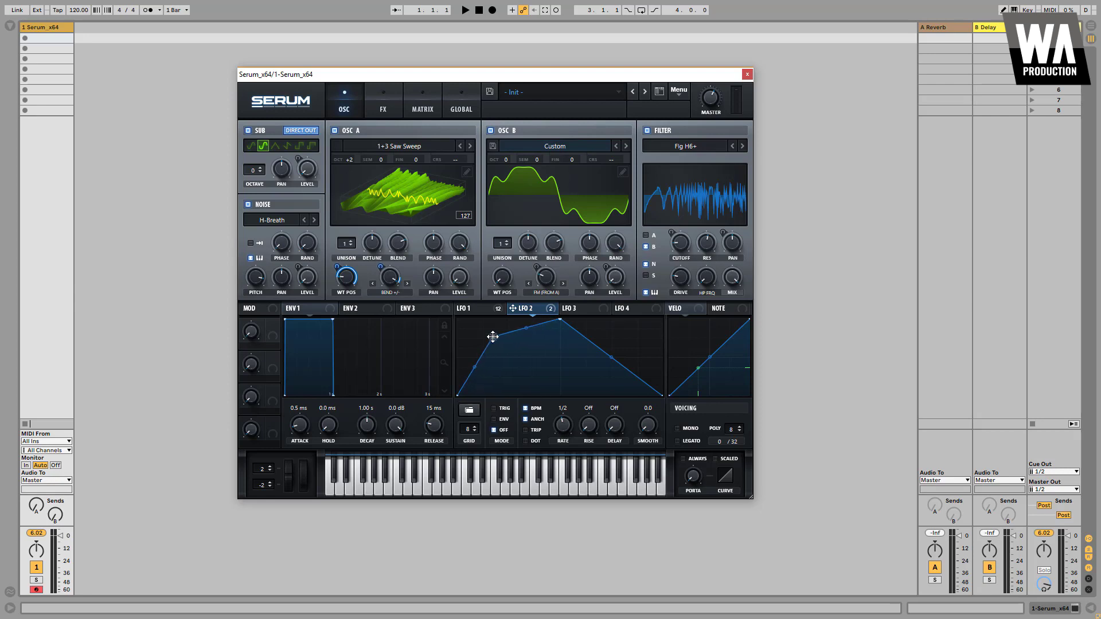
left_click_drag(458, 395, 477, 324)
double_click(615, 354)
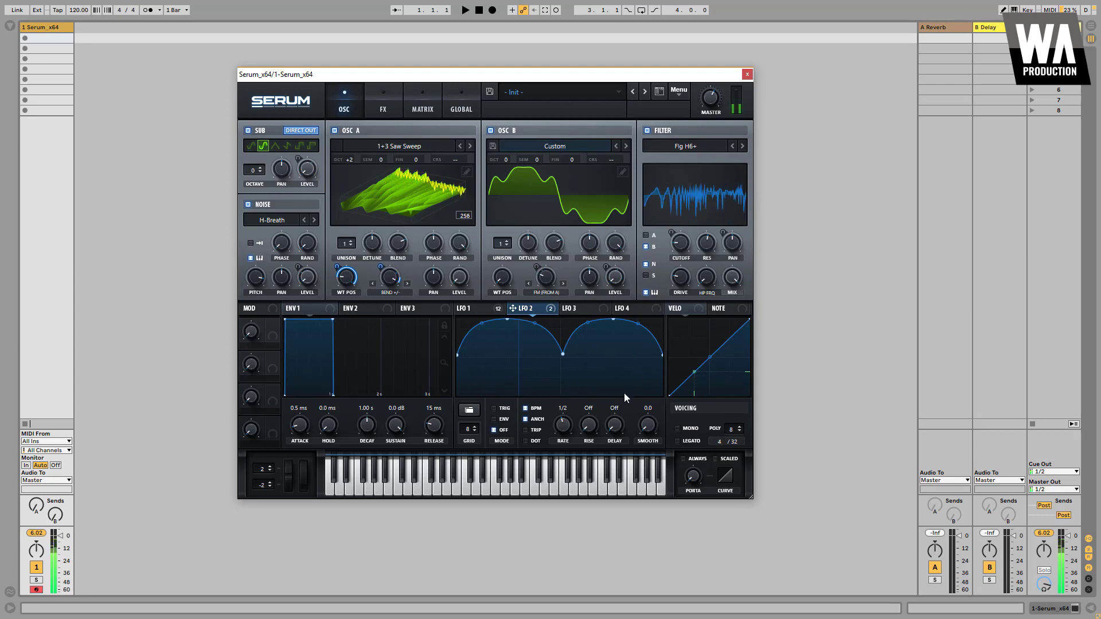
left_click(496, 407)
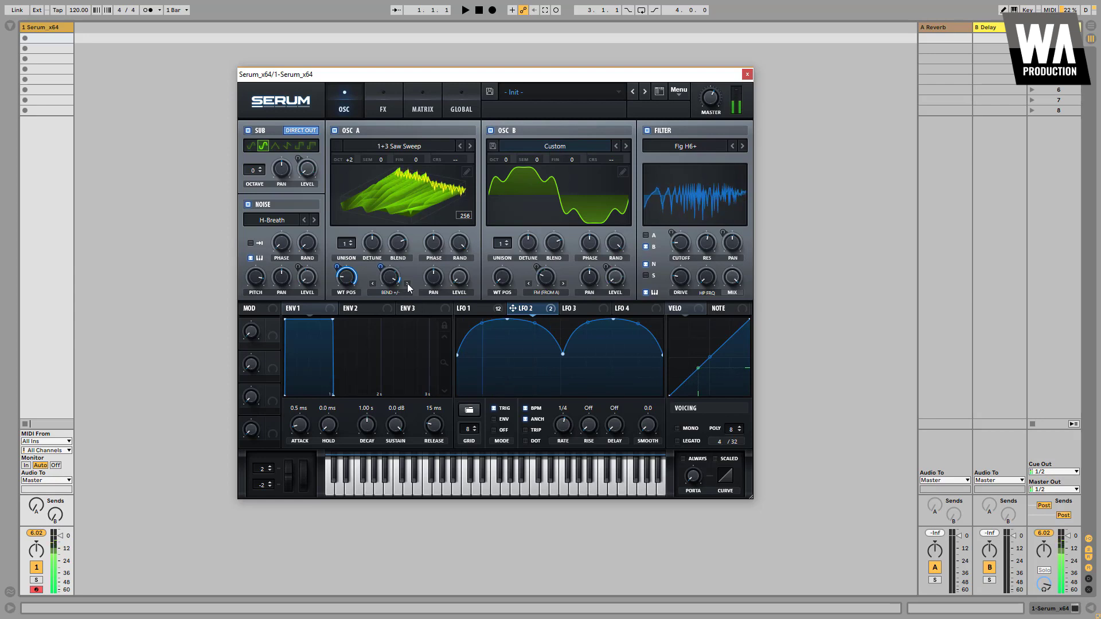
Reduce LFO 2's amount on oscillator A's wavetable position, and compare with all LFO 2 destinations bypassed.
left_click_drag(381, 267, 345, 313)
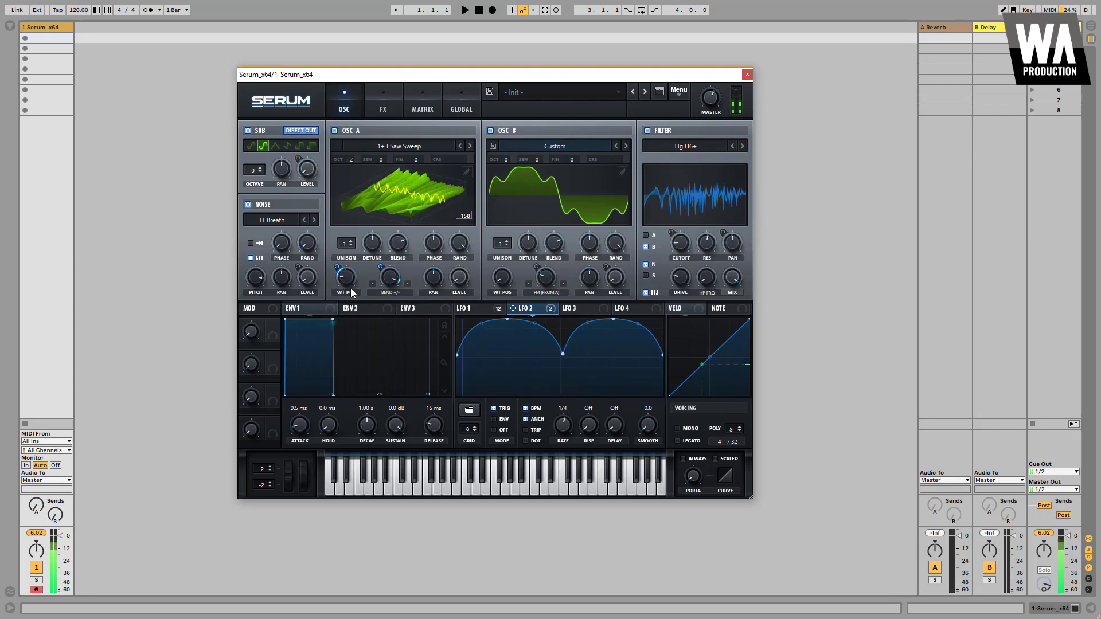
right_click(542, 310)
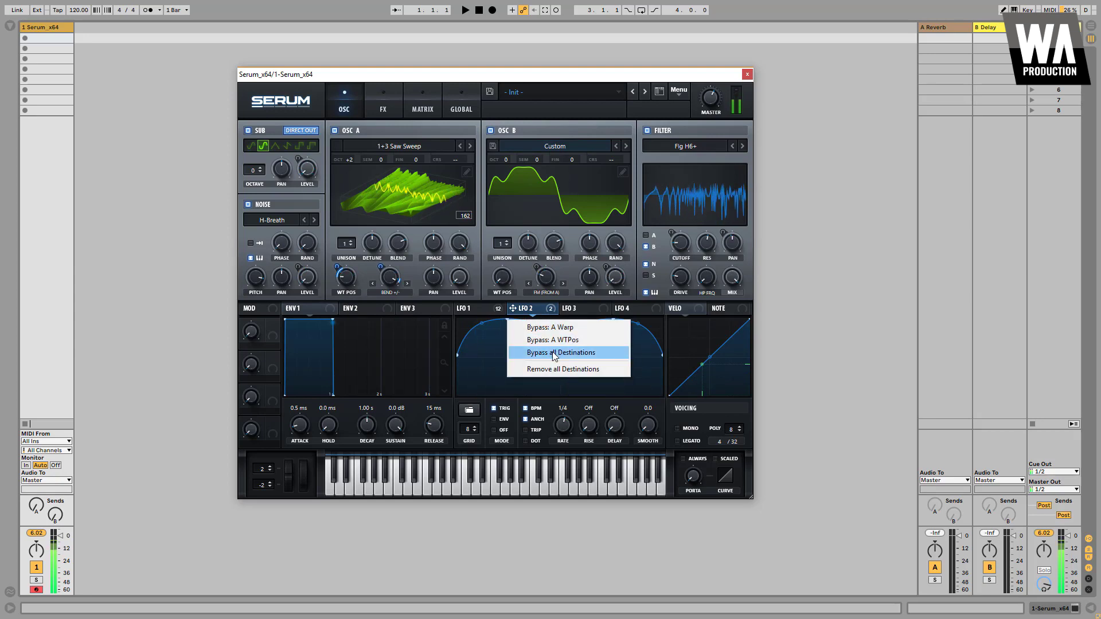
left_click(553, 352)
right_click(542, 310)
left_click(555, 350)
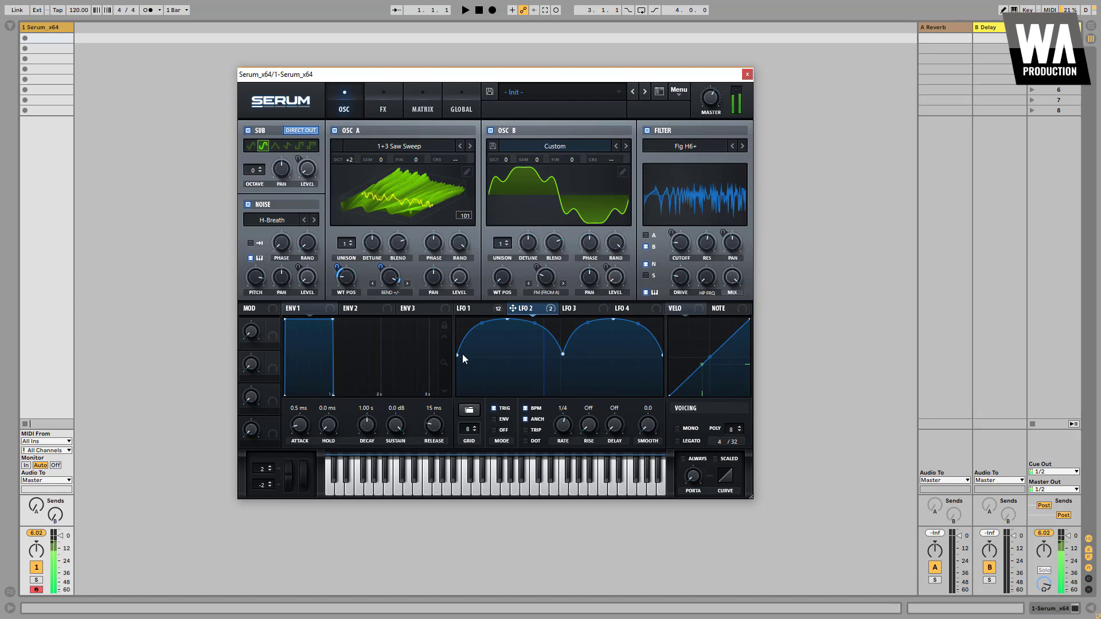
Lower both ends of the LFO 2 curve to zero and adjust the dip between its humps.
left_click_drag(459, 353, 477, 401)
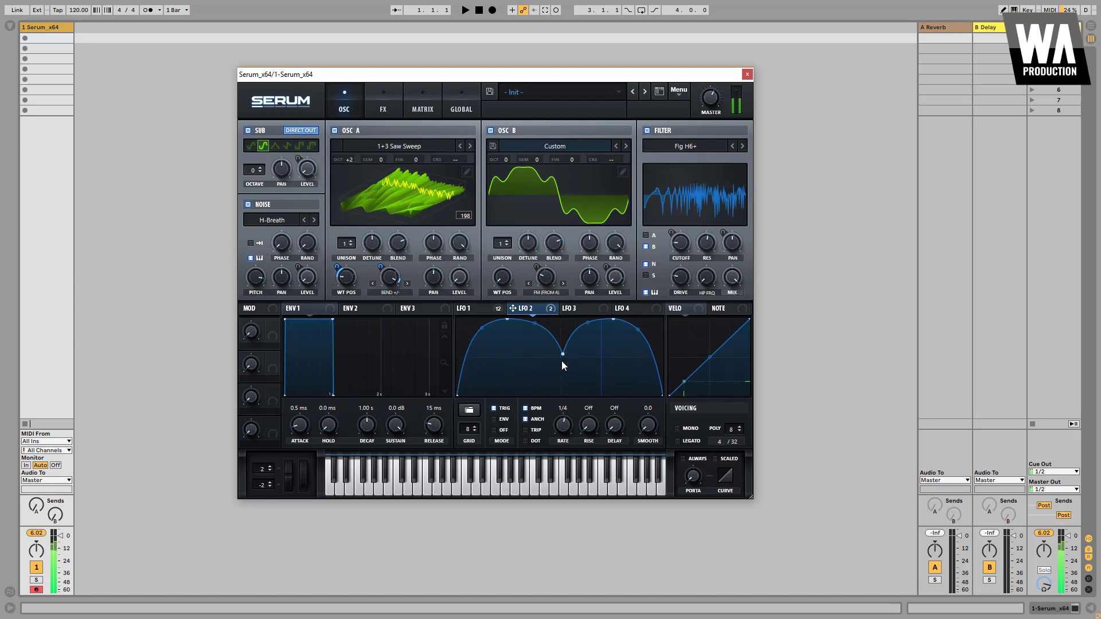
mouse_move(562, 362)
left_mouse_down()
mouse_move(560, 401)
mouse_move(560, 359)
left_mouse_up()
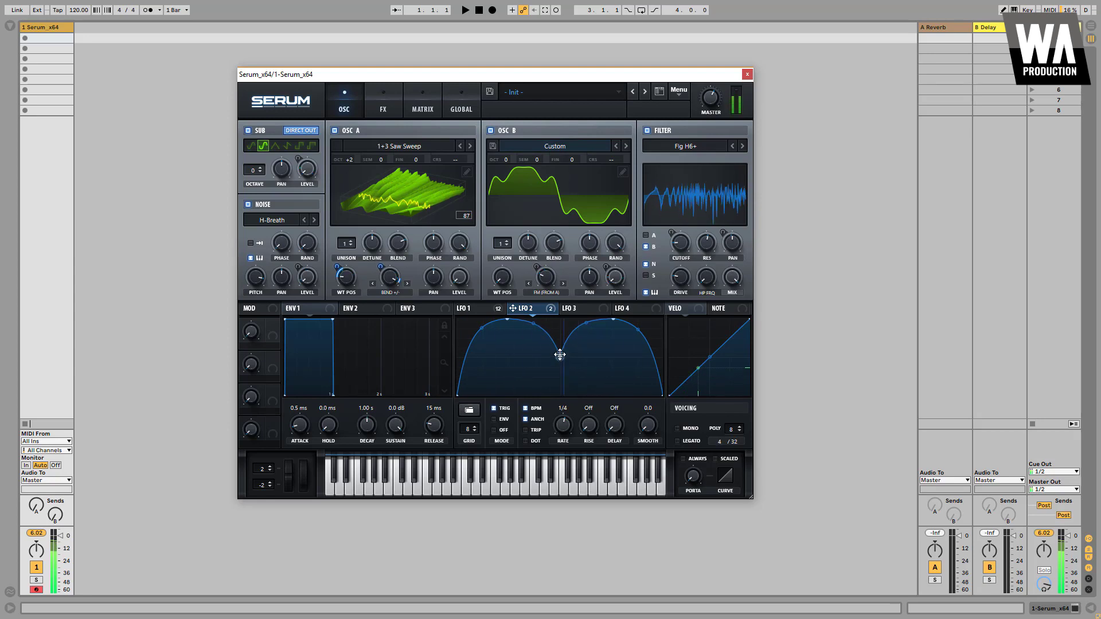
Reshape LFO 3 into a delayed square that stays at zero for the first quarter and at full level for the rest.
left_click(586, 309)
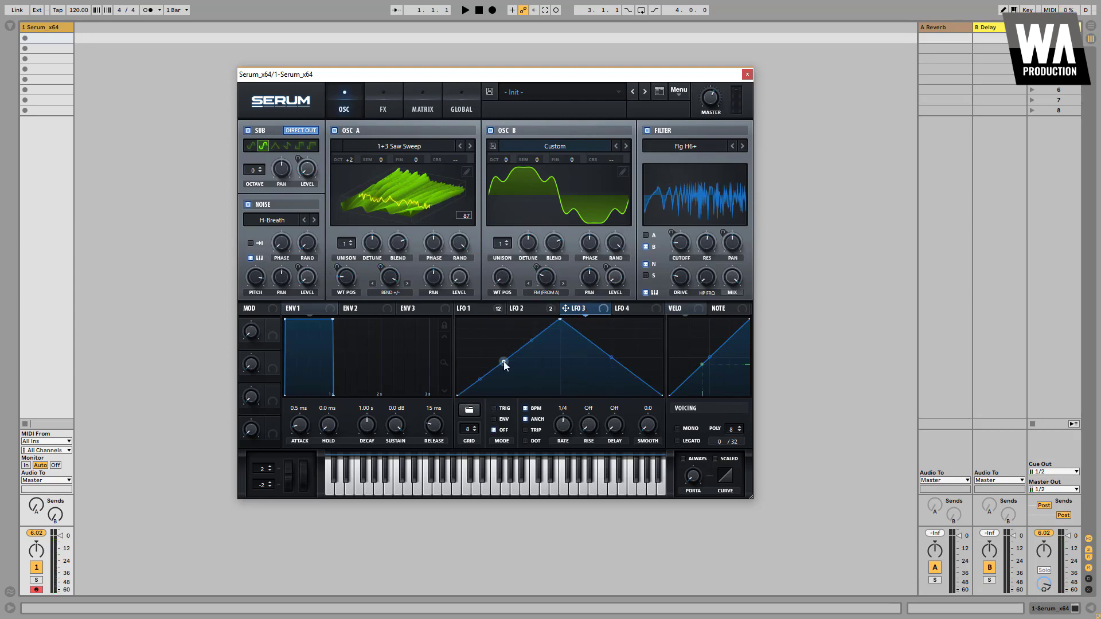
left_click_drag(504, 361, 511, 406)
left_click_drag(561, 321, 511, 317)
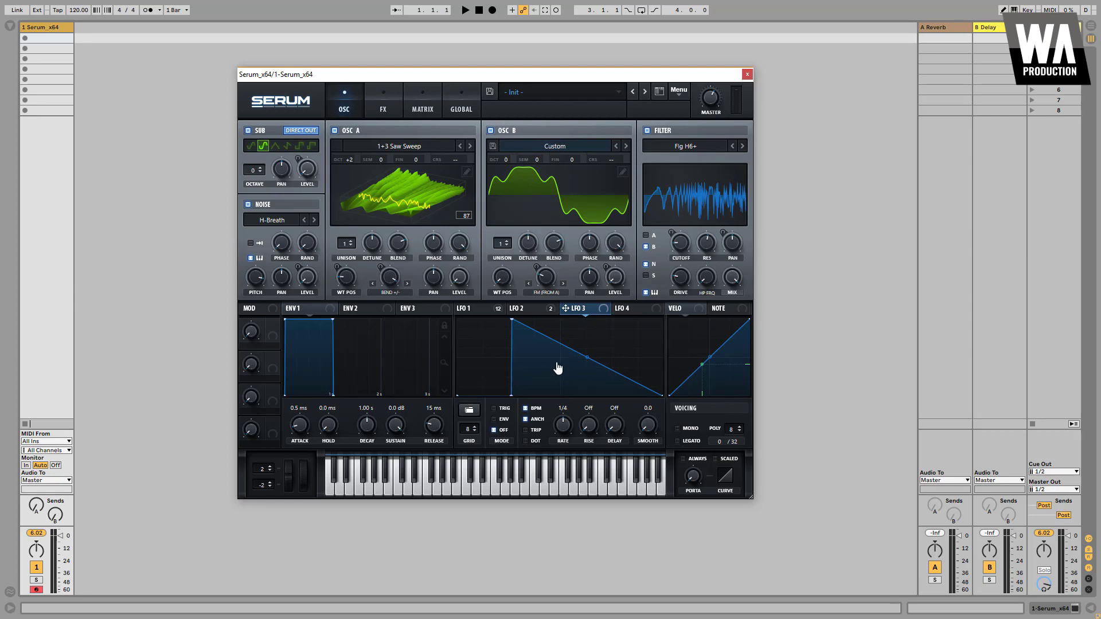
left_click(519, 328, "shift")
left_click_drag(521, 313, 652, 309)
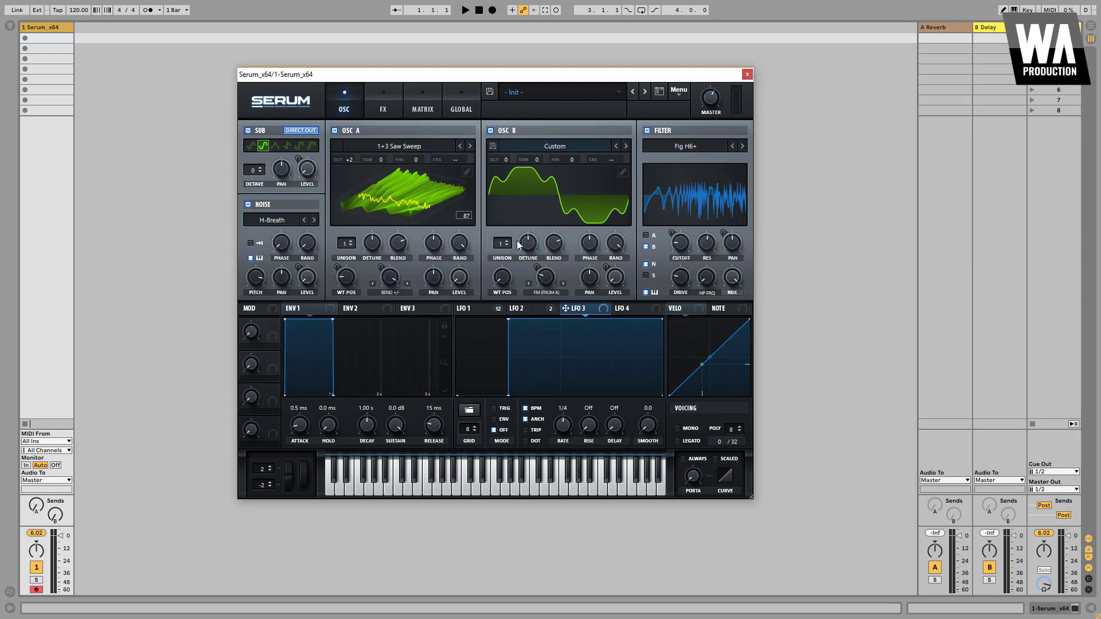
Route LFO 3 to LFO 1's rate in the modulation matrix with a small positive amount of 9.
left_click(422, 101)
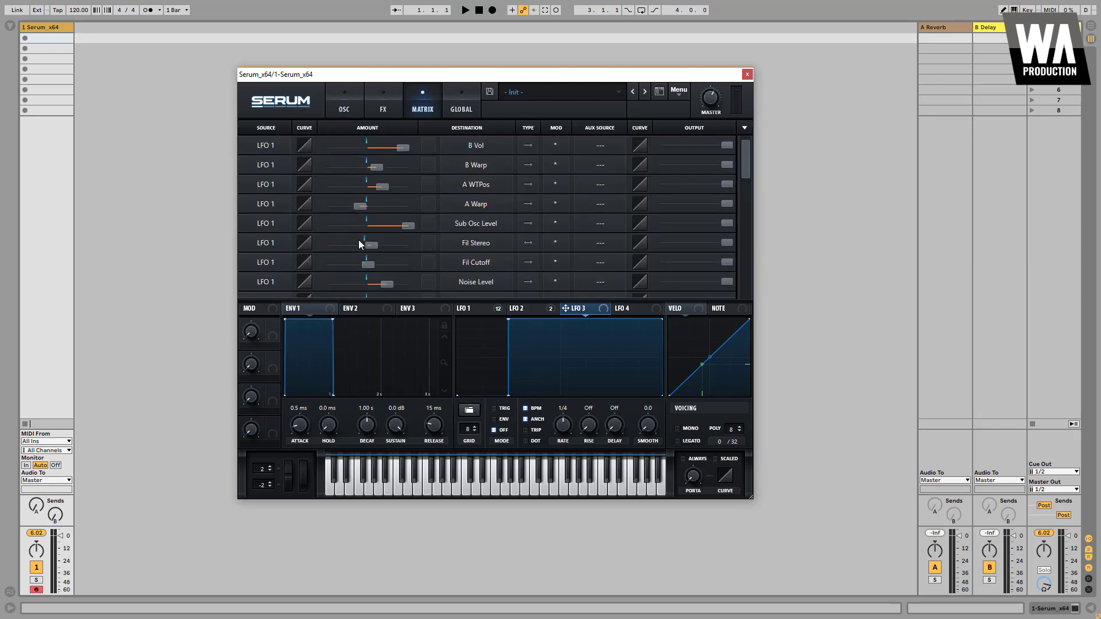
scroll(405, 239, "down", 5)
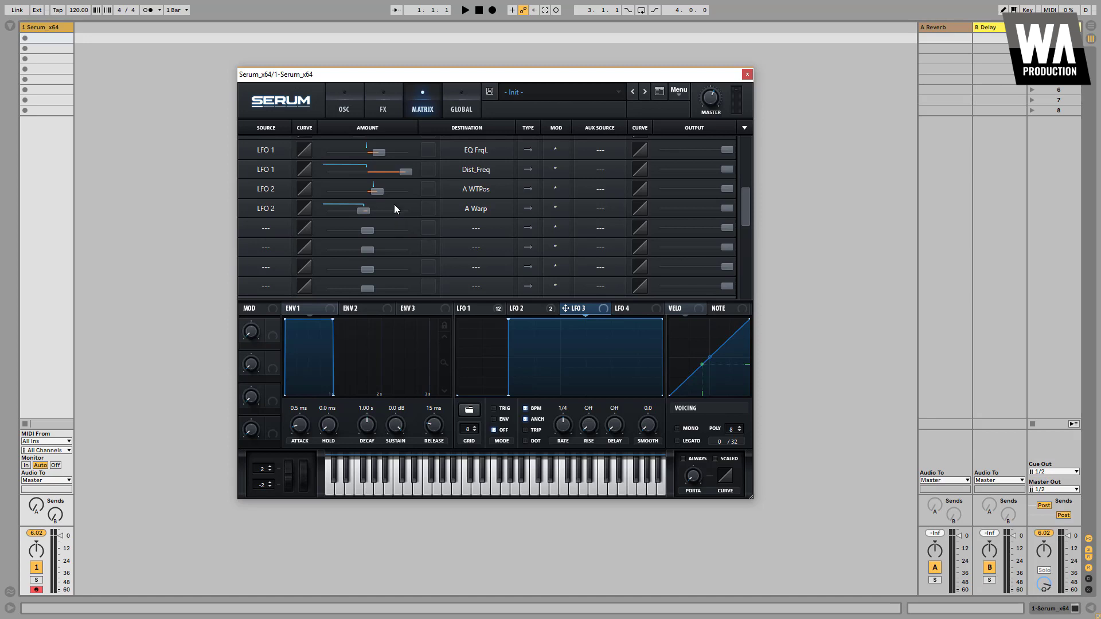
left_click(274, 226)
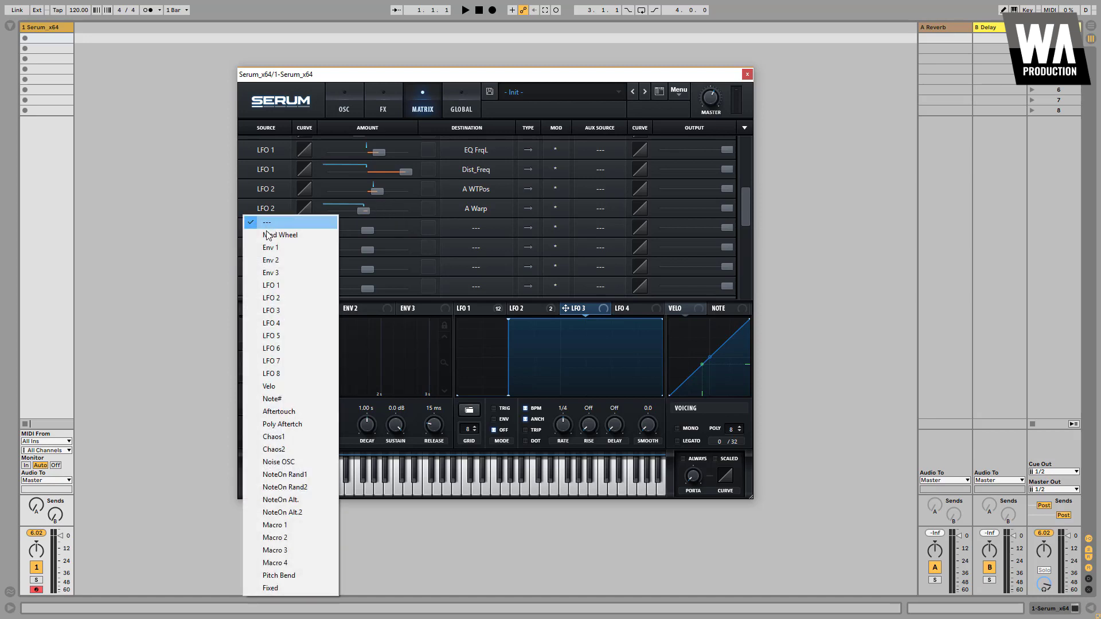
left_click(270, 310)
left_click(464, 228)
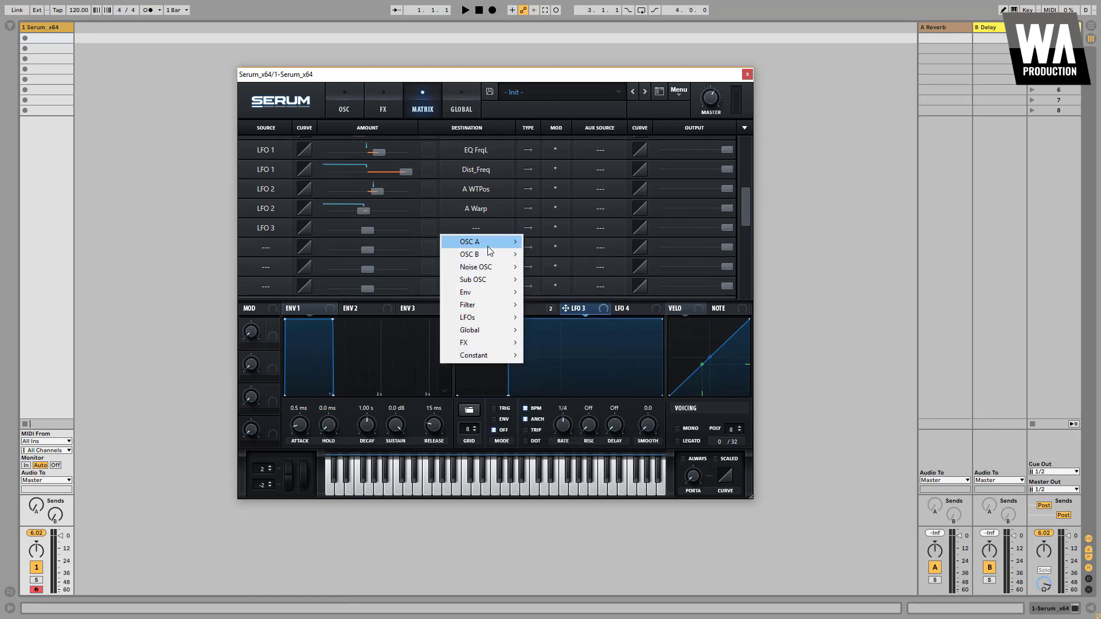
mouse_move(481, 319)
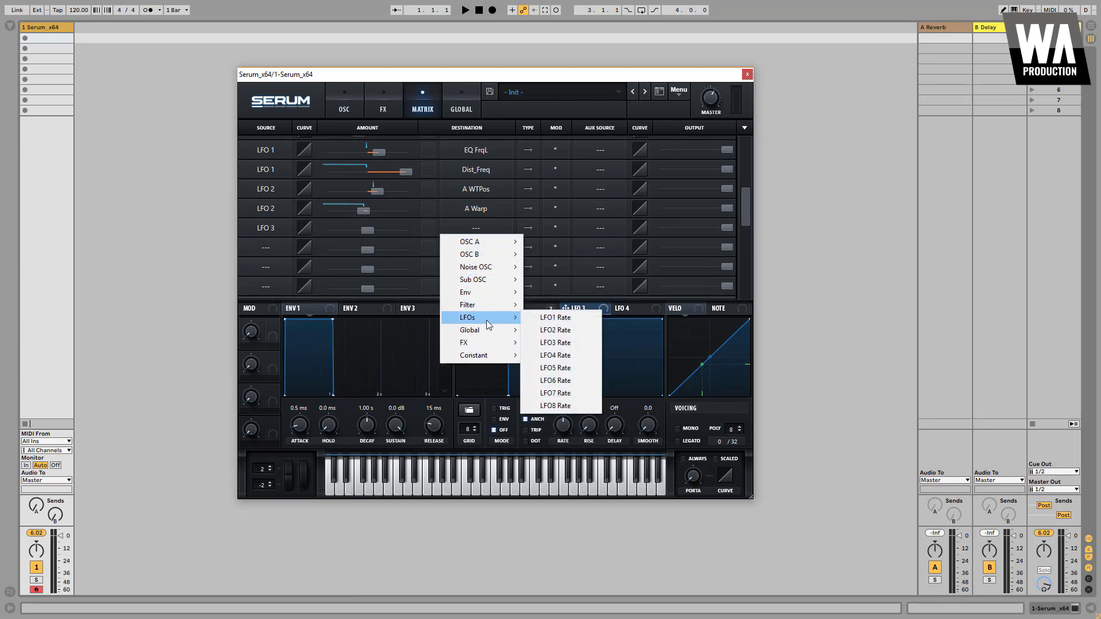
left_click(556, 318)
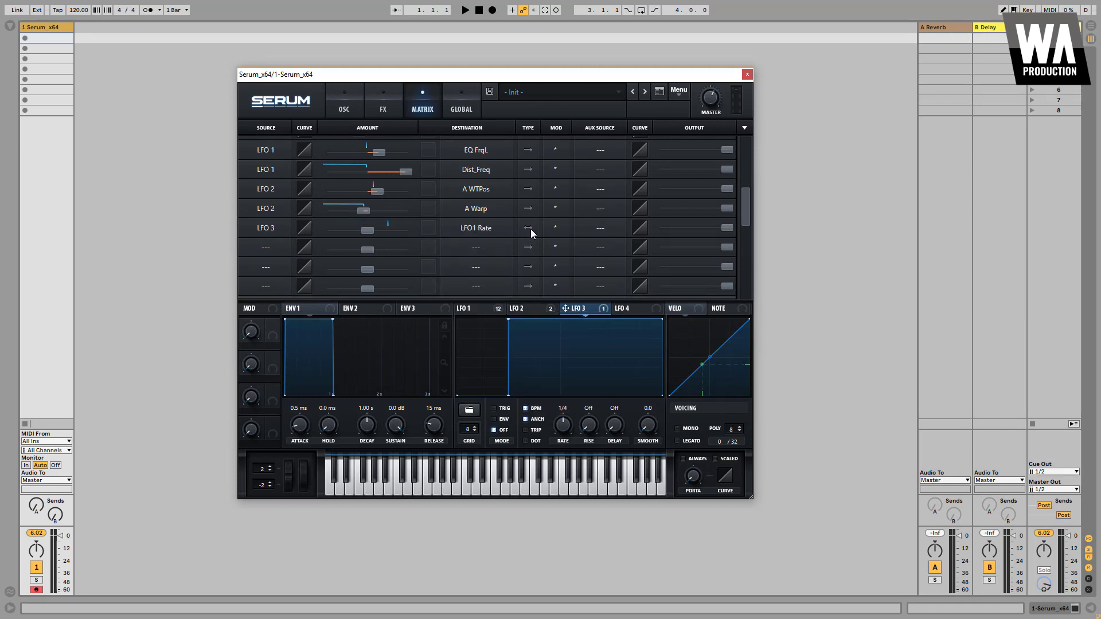
left_click_drag(362, 231, 374, 232)
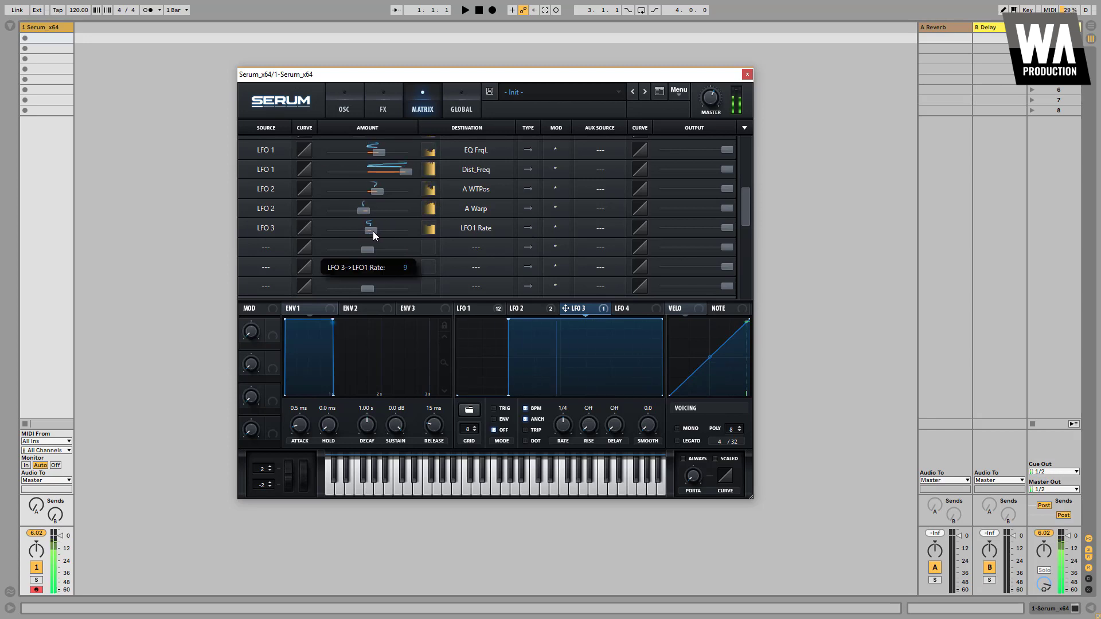
Set LFO 3 to TRIG mode at a 1/2 rate, and lower its plateau to about two thirds of full level.
left_click_drag(566, 428, 567, 433)
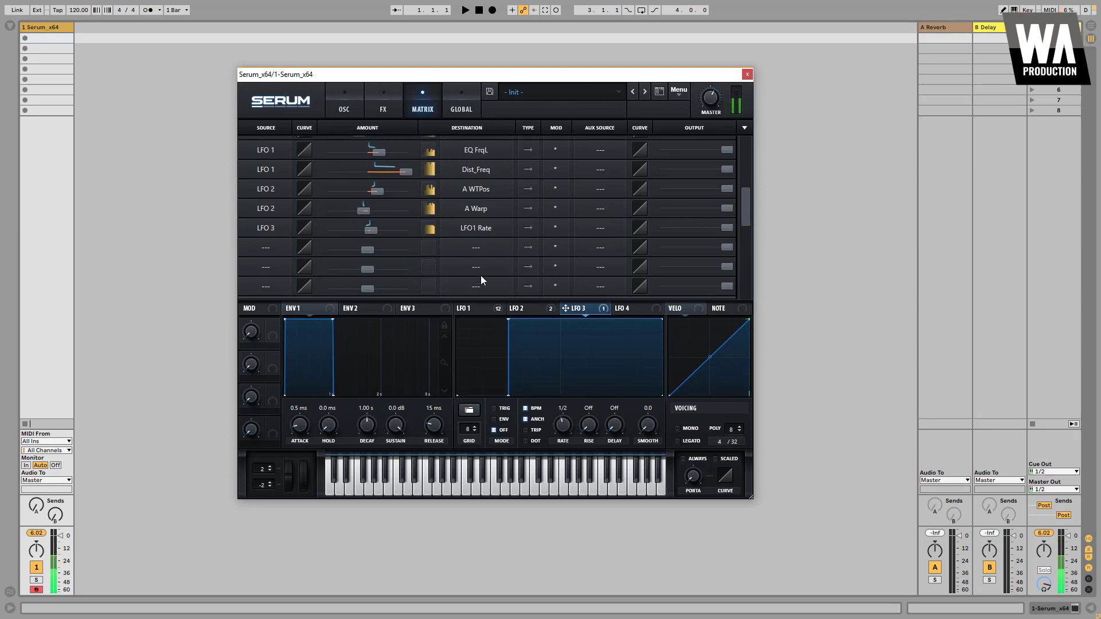
left_click(494, 408)
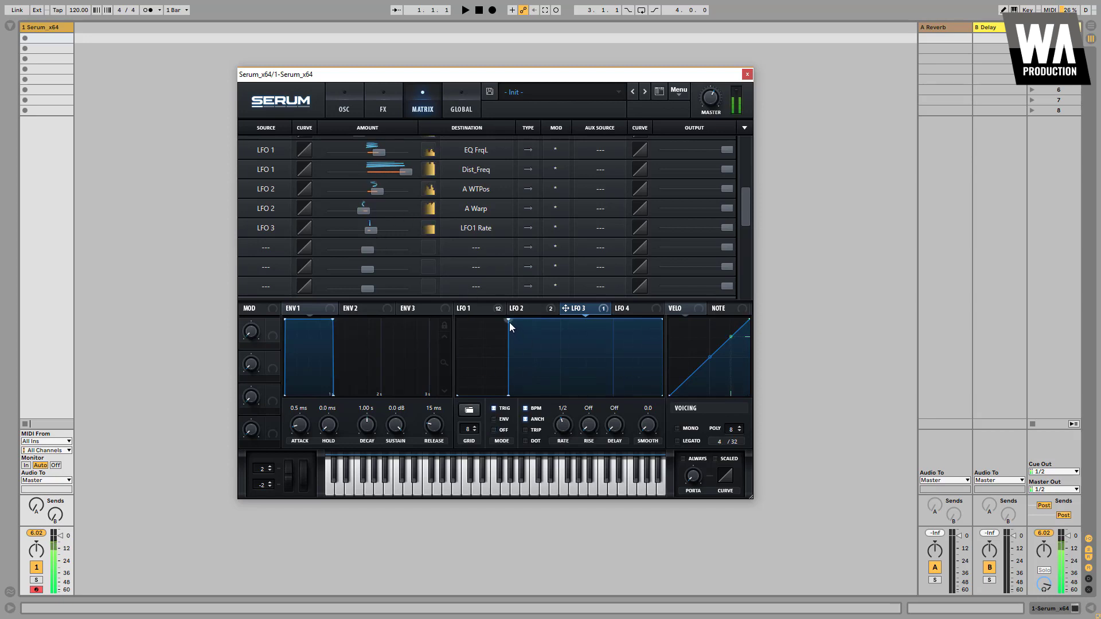
left_click_drag(509, 319, 507, 353)
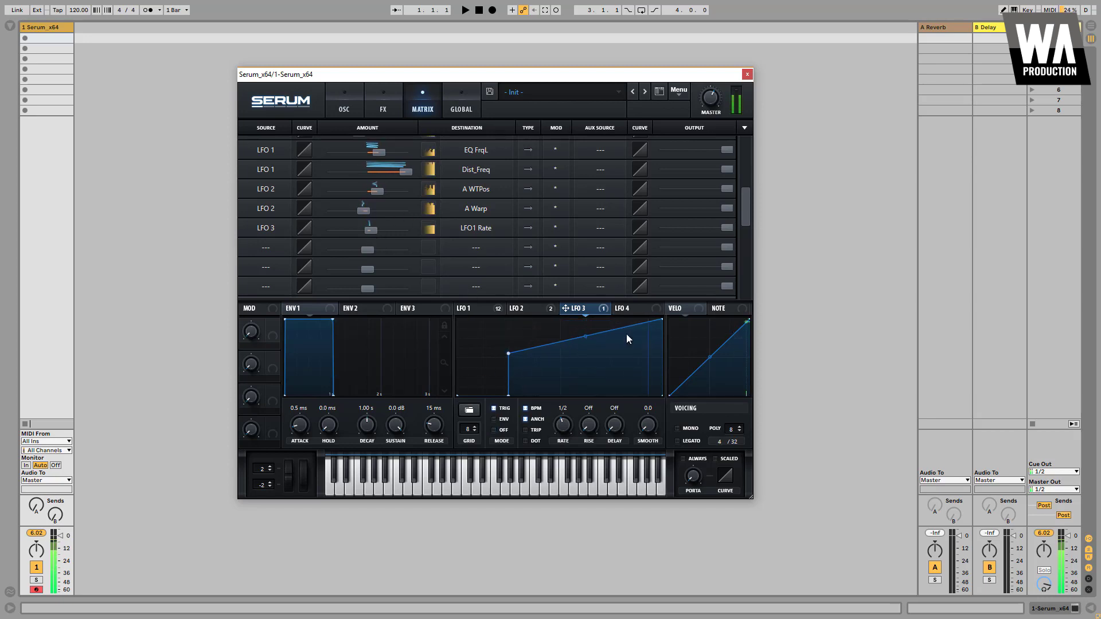
left_click_drag(663, 320, 662, 353)
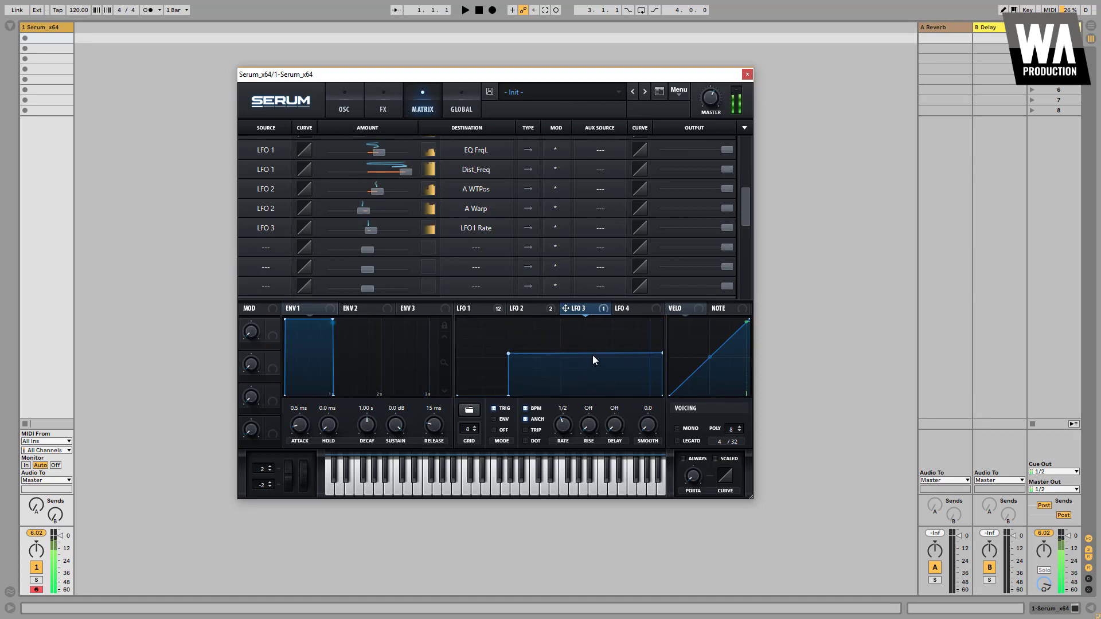
left_click_drag(508, 353, 508, 344)
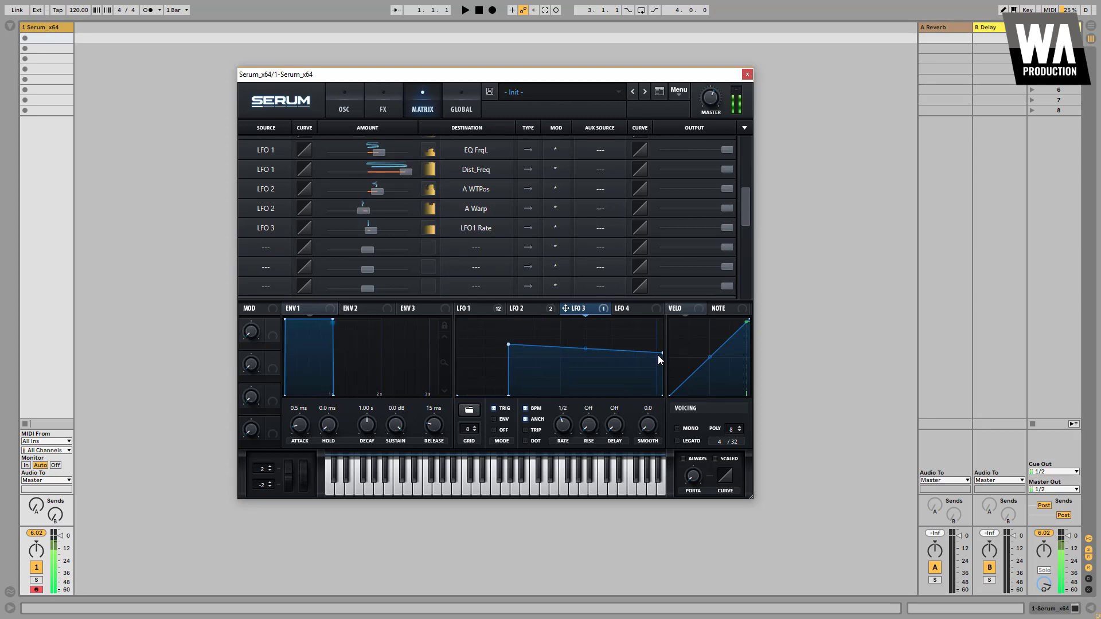
left_click_drag(662, 353, 665, 343)
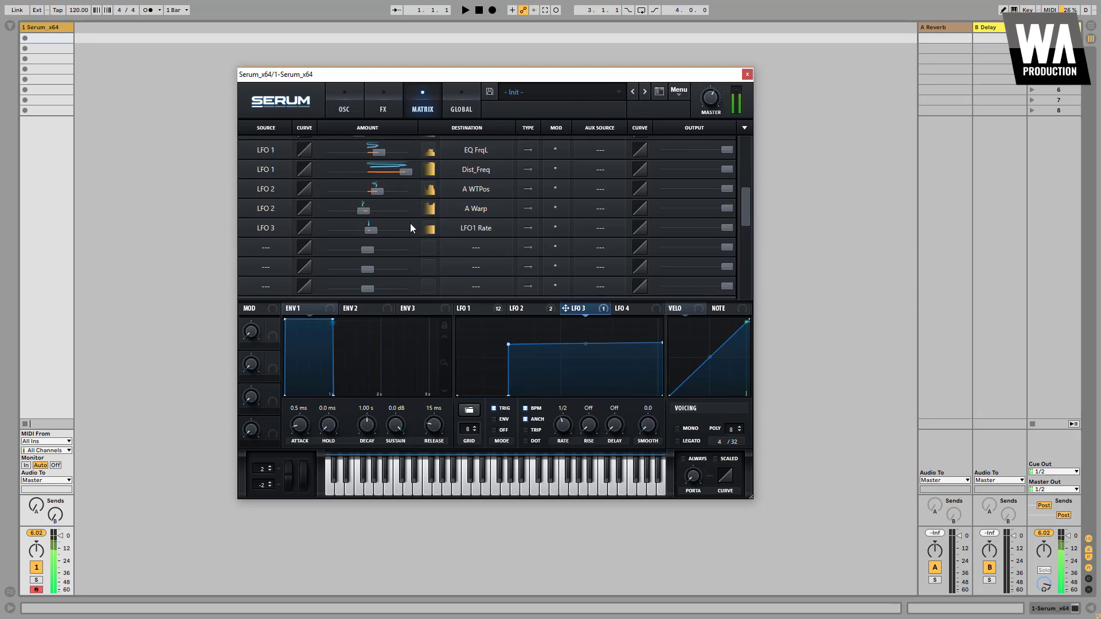
mouse_move(374, 232)
Compare the compressor effect with multiband off and on, audition its mix, and review the effects chain.
left_click(381, 100)
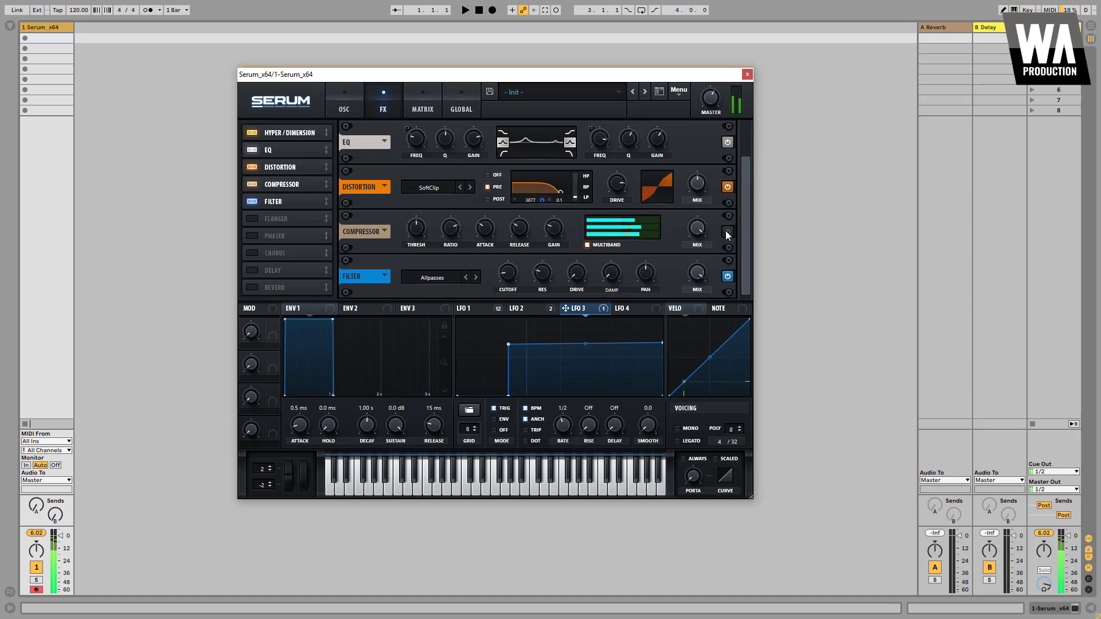
left_click(587, 245)
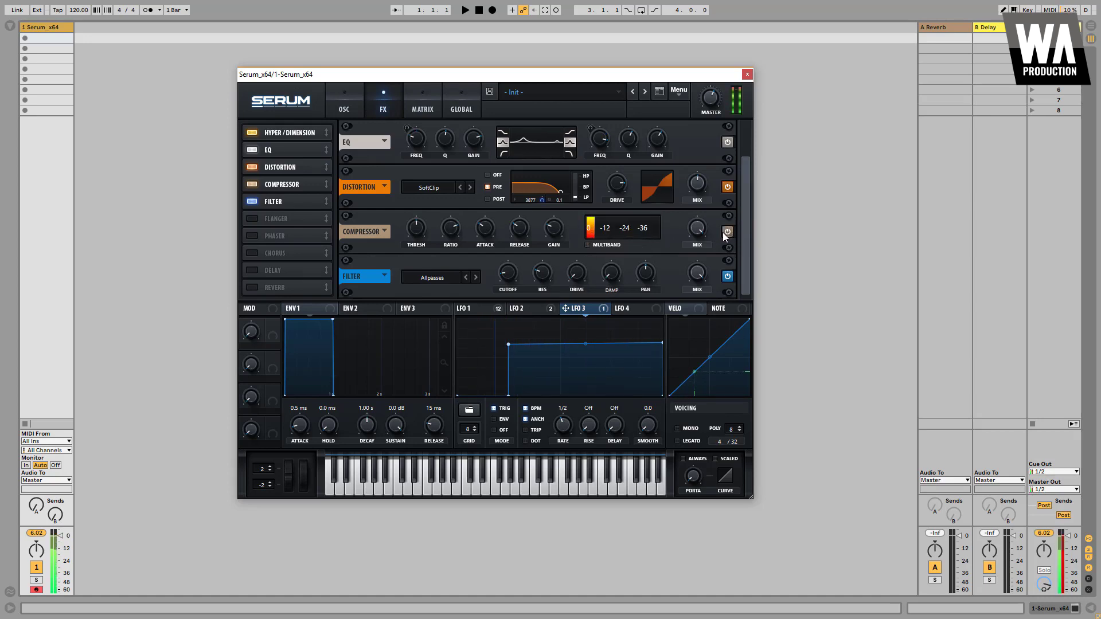
left_click(597, 246)
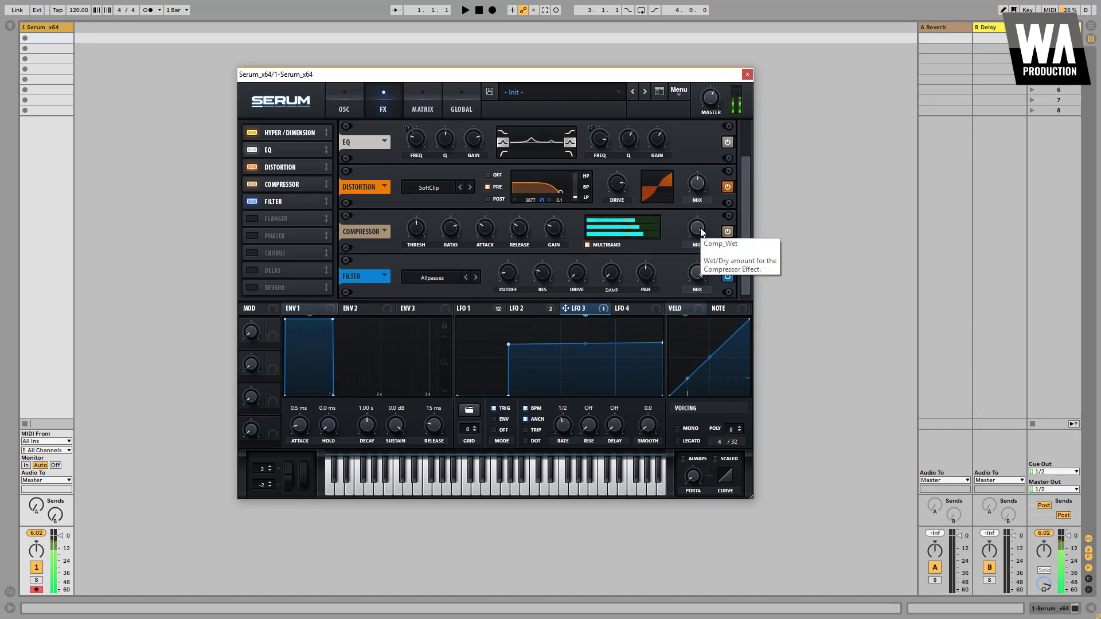
left_click_drag(701, 231, 705, 291)
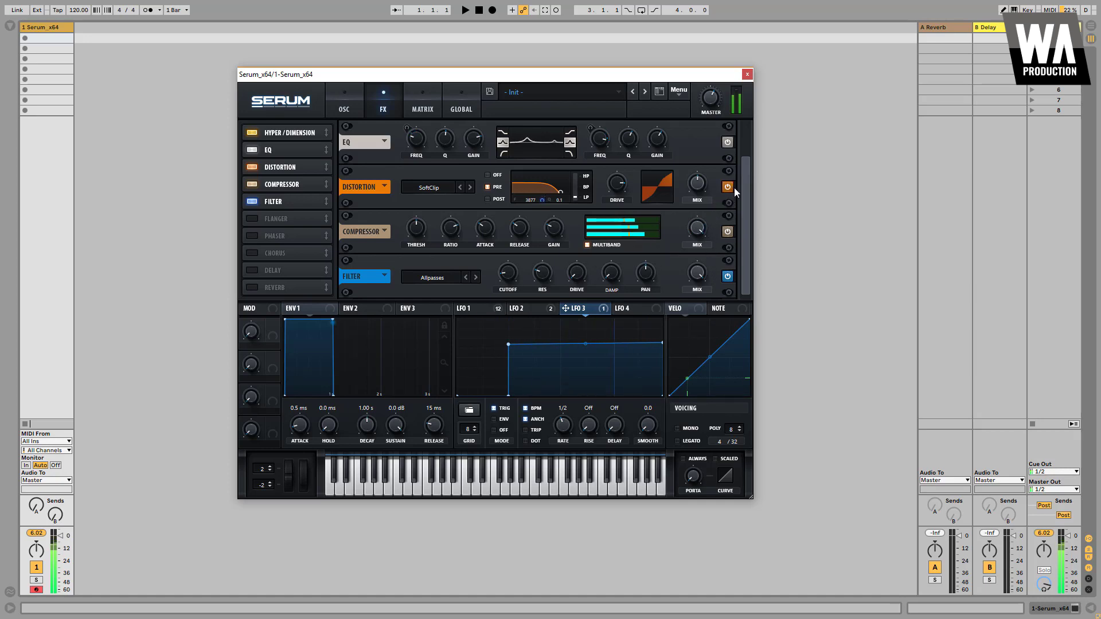
scroll(749, 161, "up", 1)
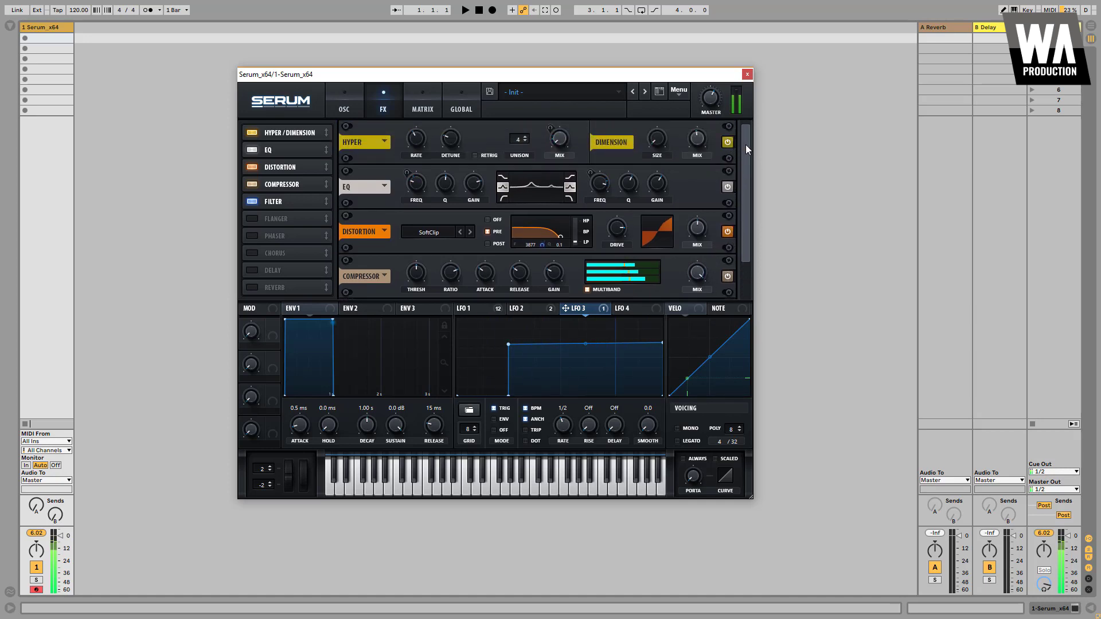
scroll(746, 144, "down", 1)
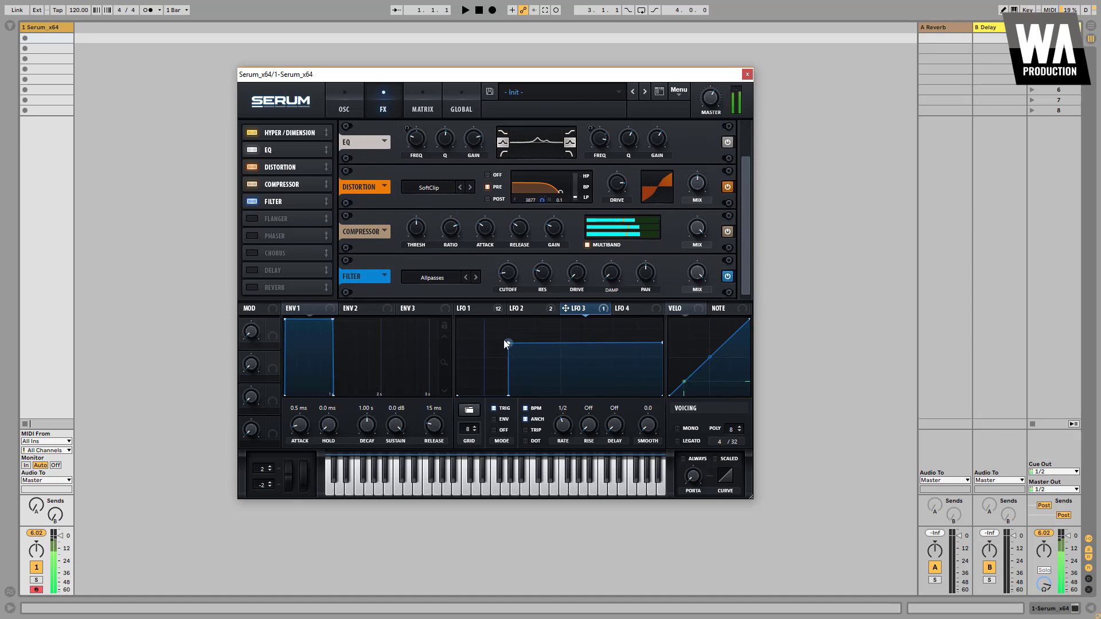
Compare the sound with the oscillator-page filter bypassed, and try a 32% filter mix modulated by LFO 1.
left_click(348, 97)
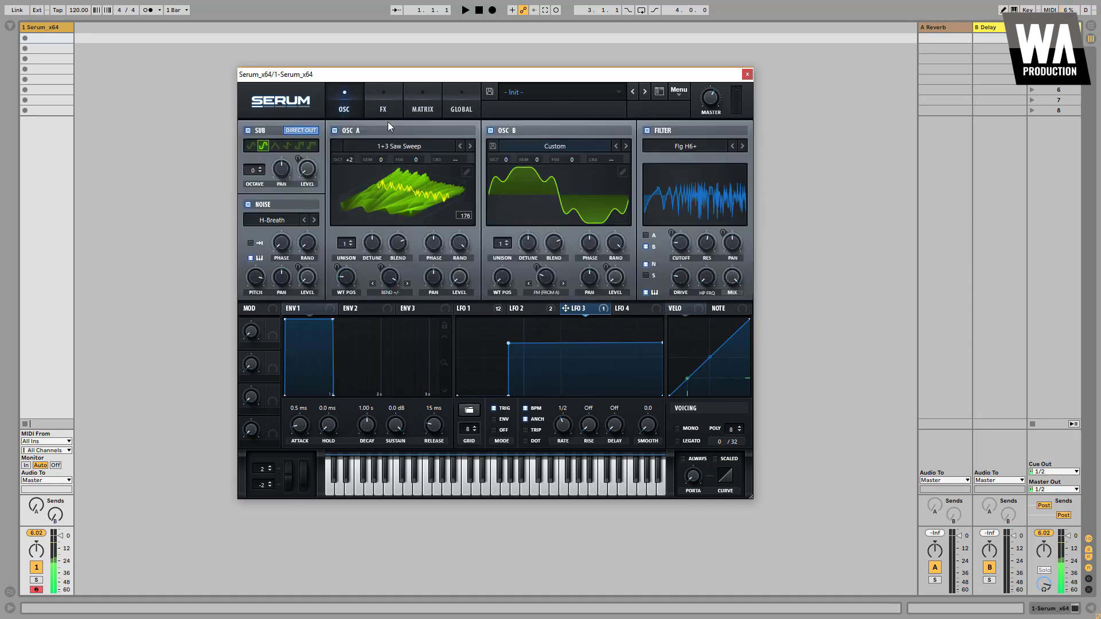
left_click(647, 131)
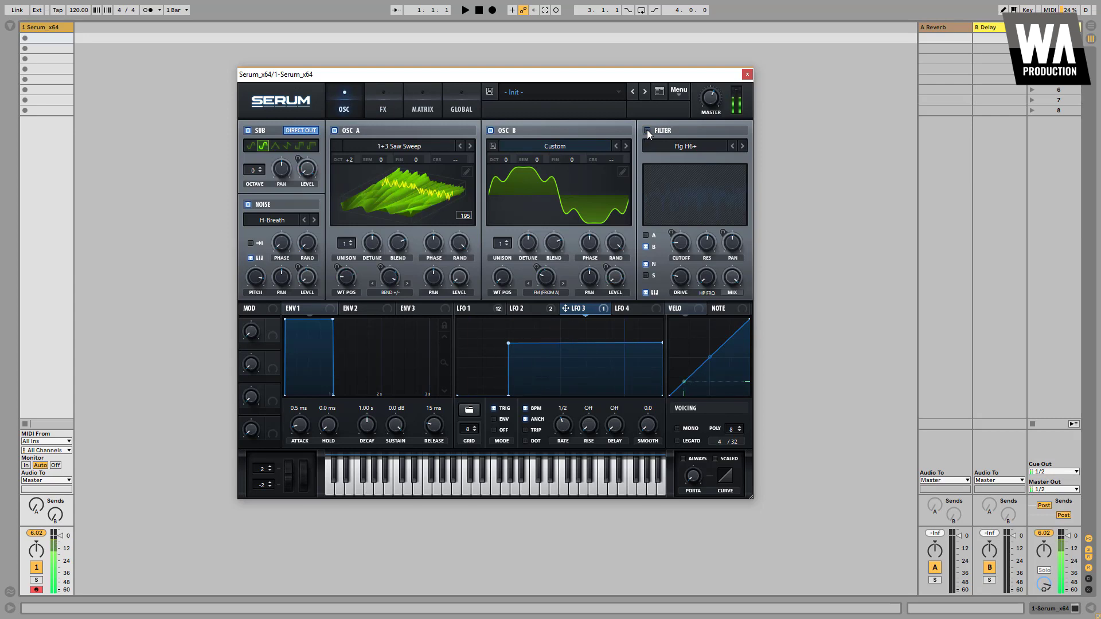
left_click(647, 130)
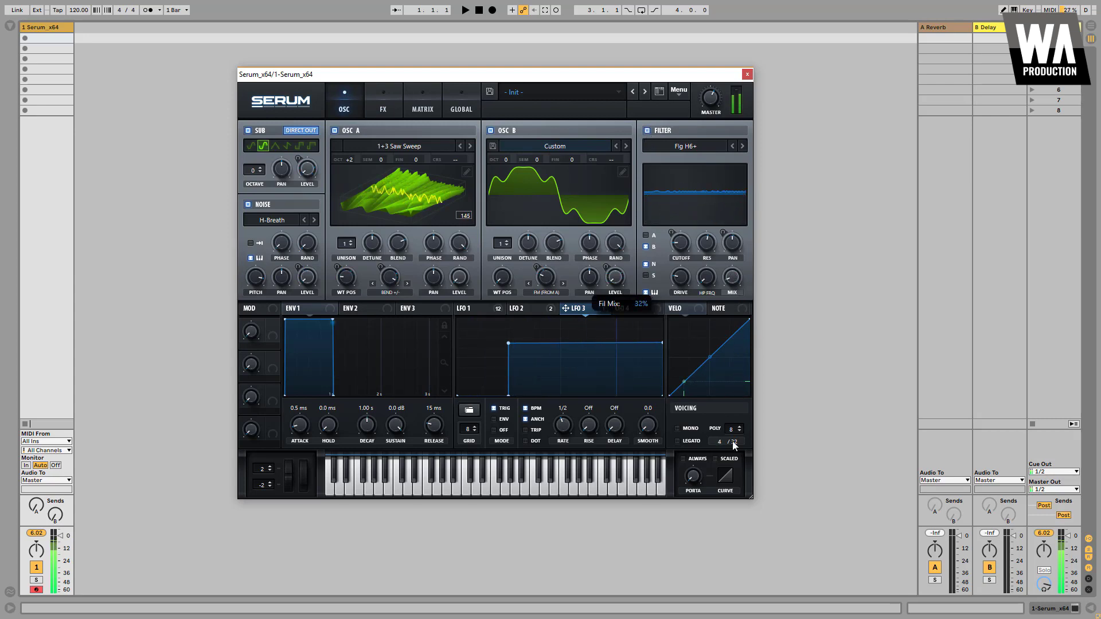
left_click(490, 309)
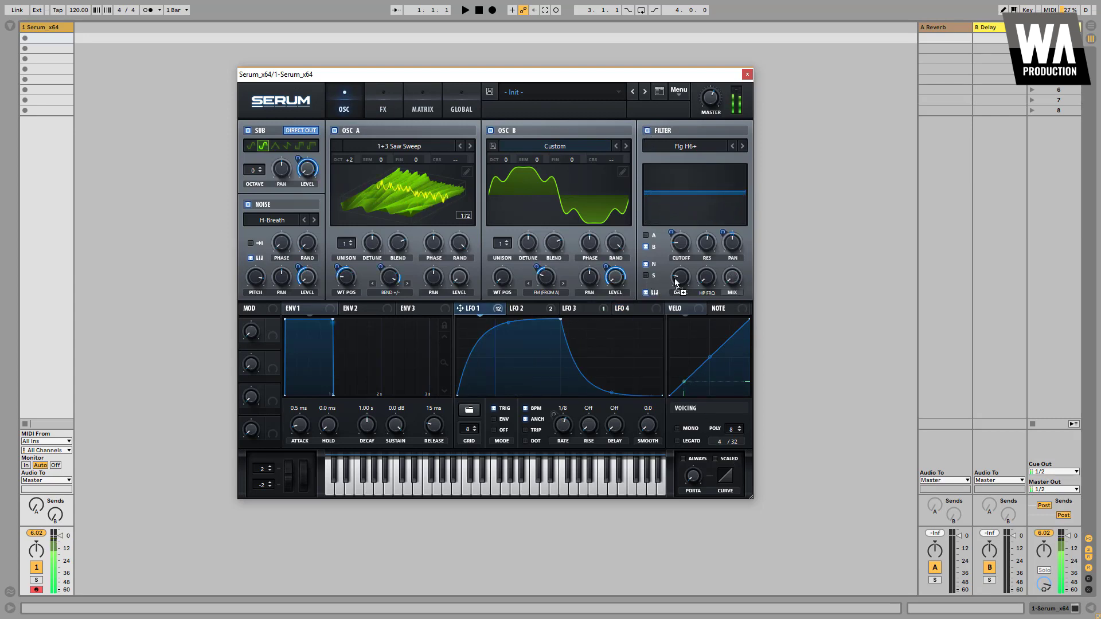
left_click_drag(676, 281, 743, 305)
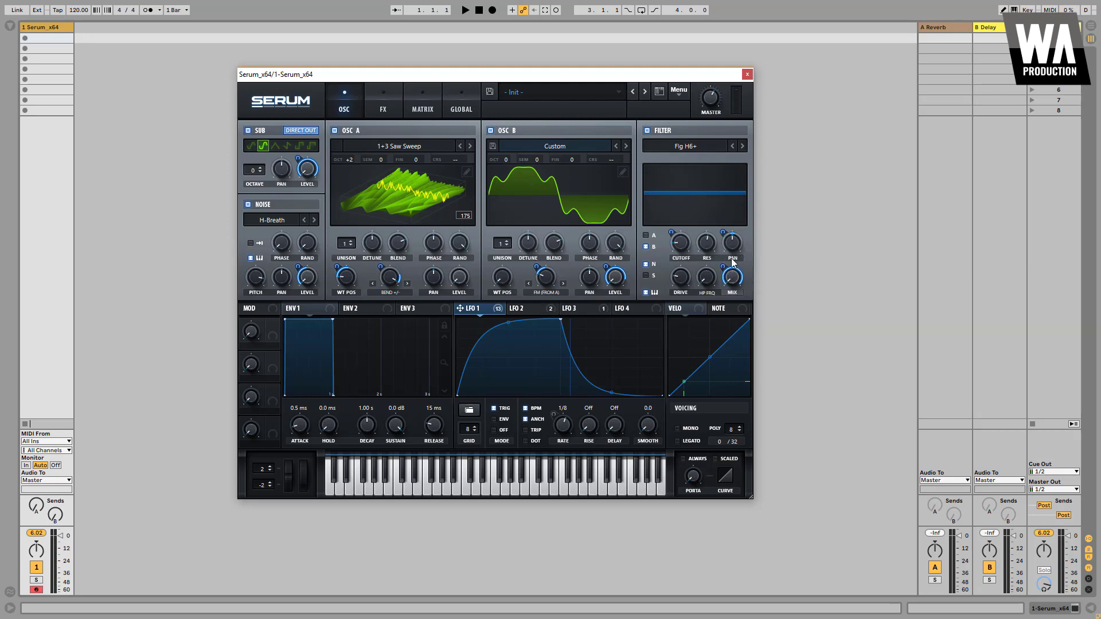
Modulate the filter resonance with LFO 1, and remove LFO 1's modulation from the filter mix.
left_click(704, 247)
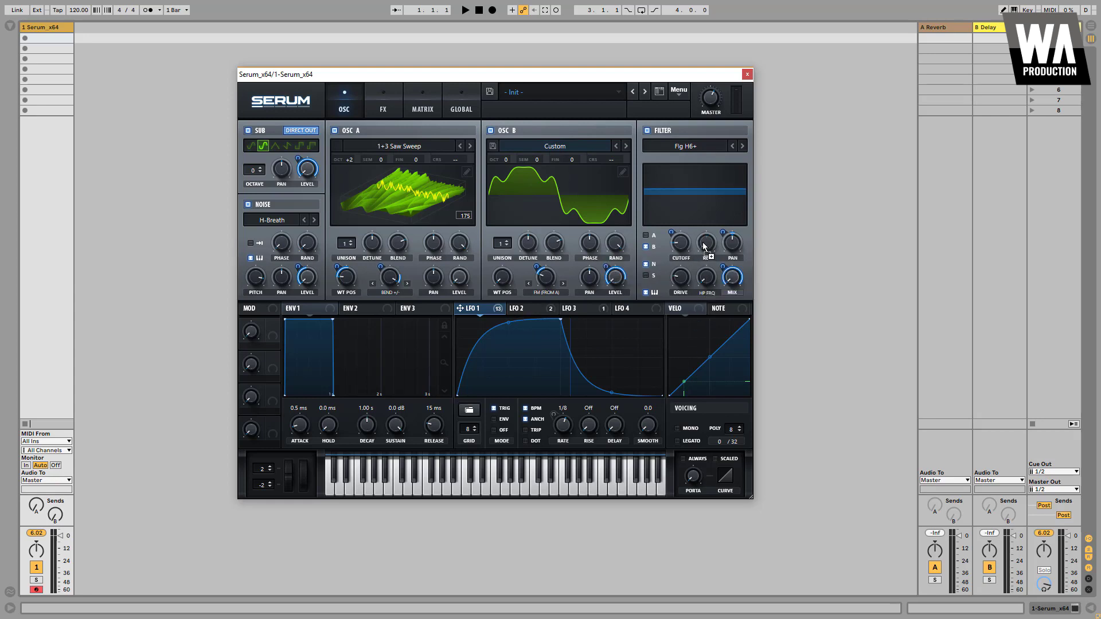
left_click_drag(704, 247, 706, 245)
right_click(733, 283)
left_click(766, 323)
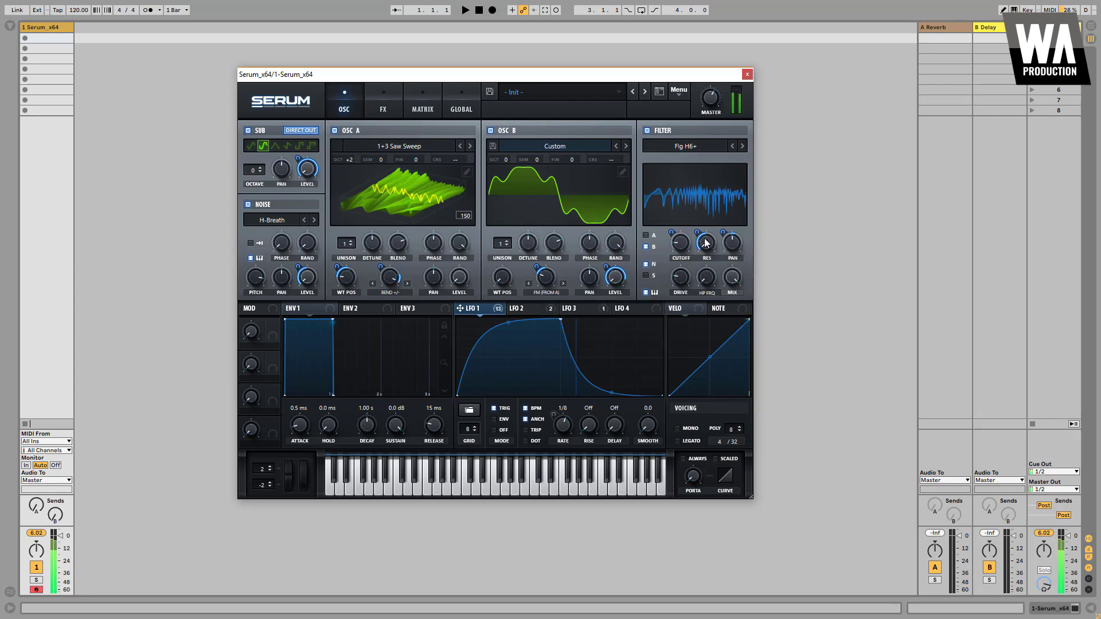
left_click_drag(698, 235, 702, 235)
Check the sound with the filter bypassed, lower the filter mix to about 24%, and modulate the mix with LFO 1.
left_click(647, 131)
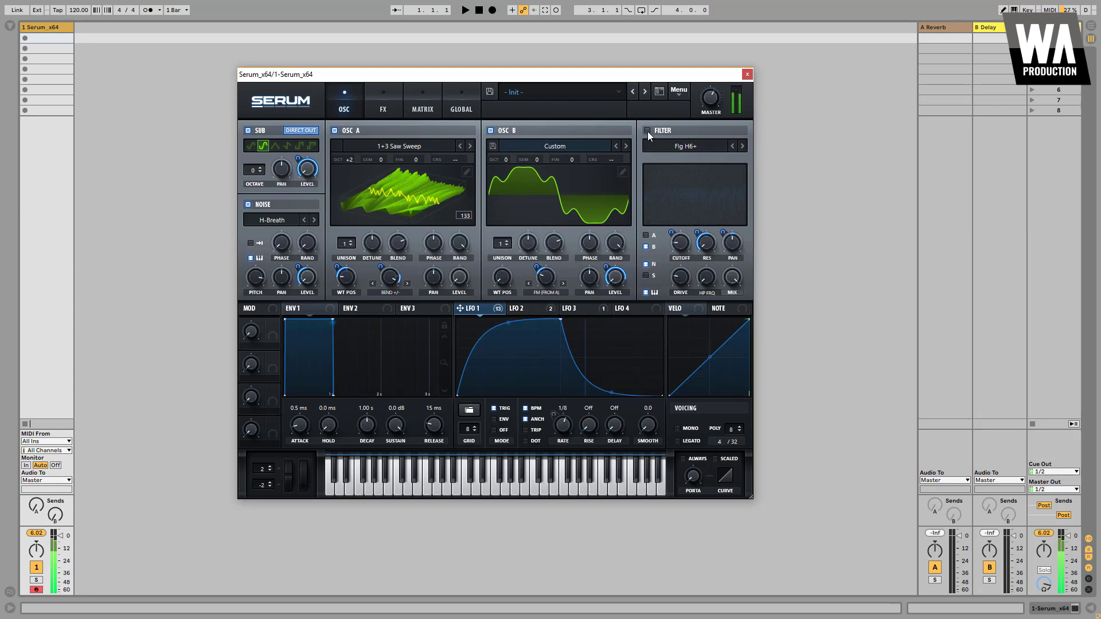
left_click(647, 132)
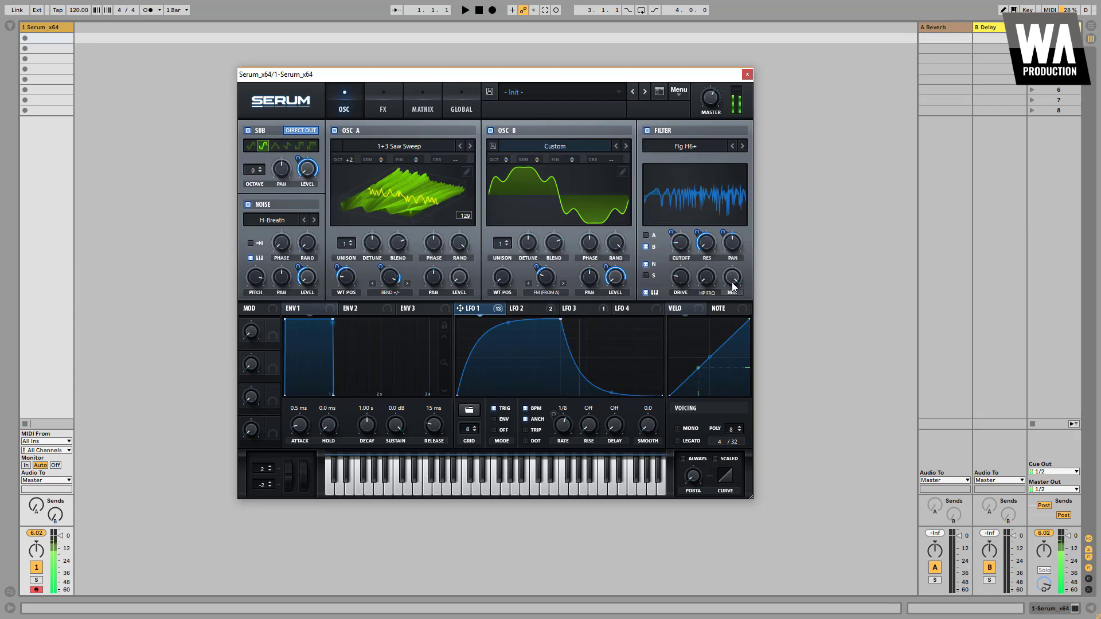
left_click_drag(737, 319, 744, 391)
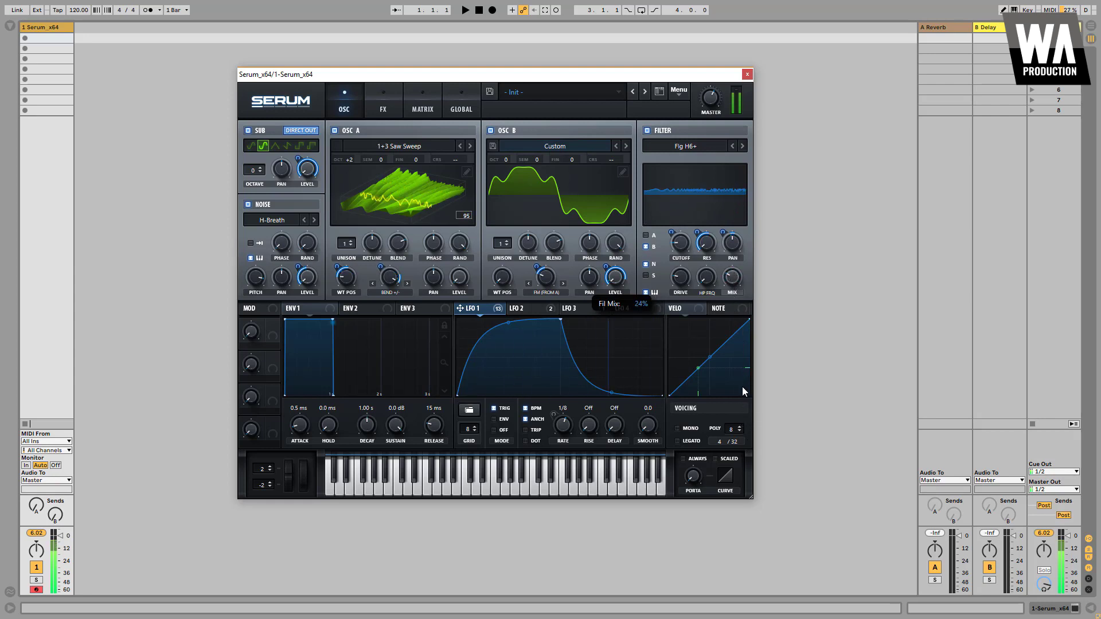
double_click(728, 271)
left_click_drag(731, 276, 737, 279)
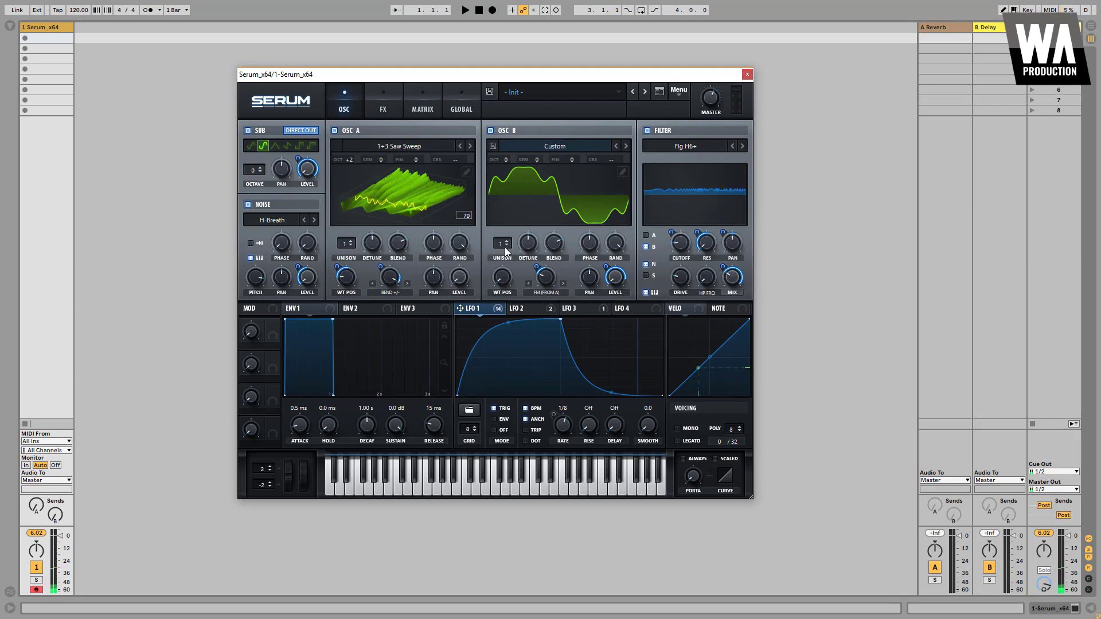
Try 9 unison voices on oscillator B with a detune of about 0.17.
left_click_drag(504, 246, 514, 181)
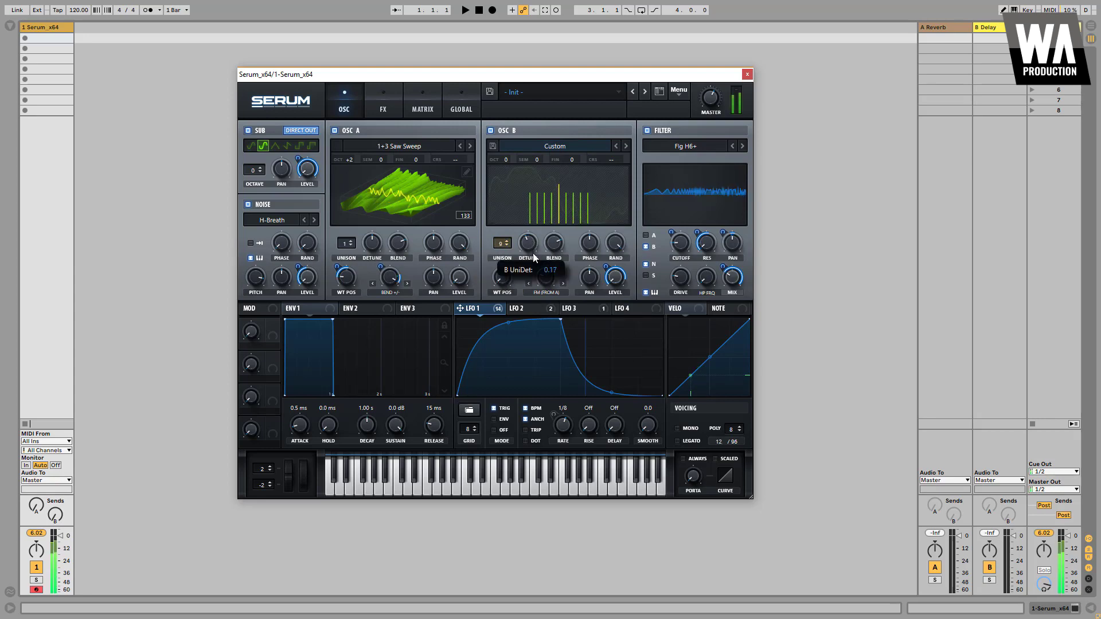
mouse_move(533, 256)
left_mouse_down()
mouse_move(535, 243)
mouse_move(534, 276)
mouse_move(529, 261)
mouse_move(507, 281)
mouse_move(499, 473)
left_mouse_up()
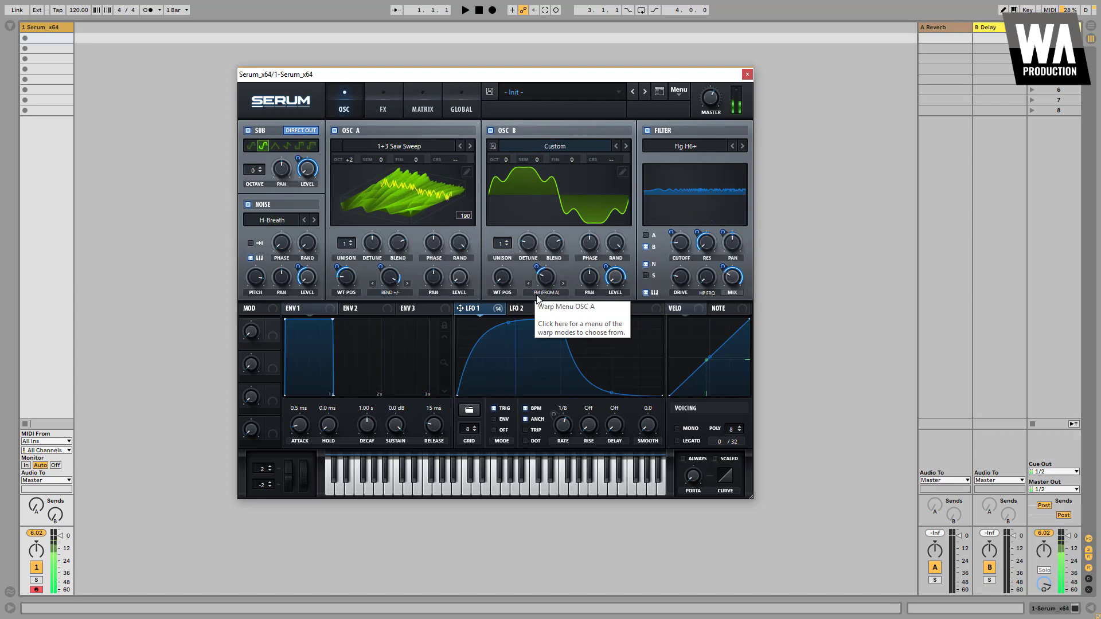
Add a Saturator after Serum on the track, with its drive at 5.71 dB and soft clipping on.
left_click(383, 104)
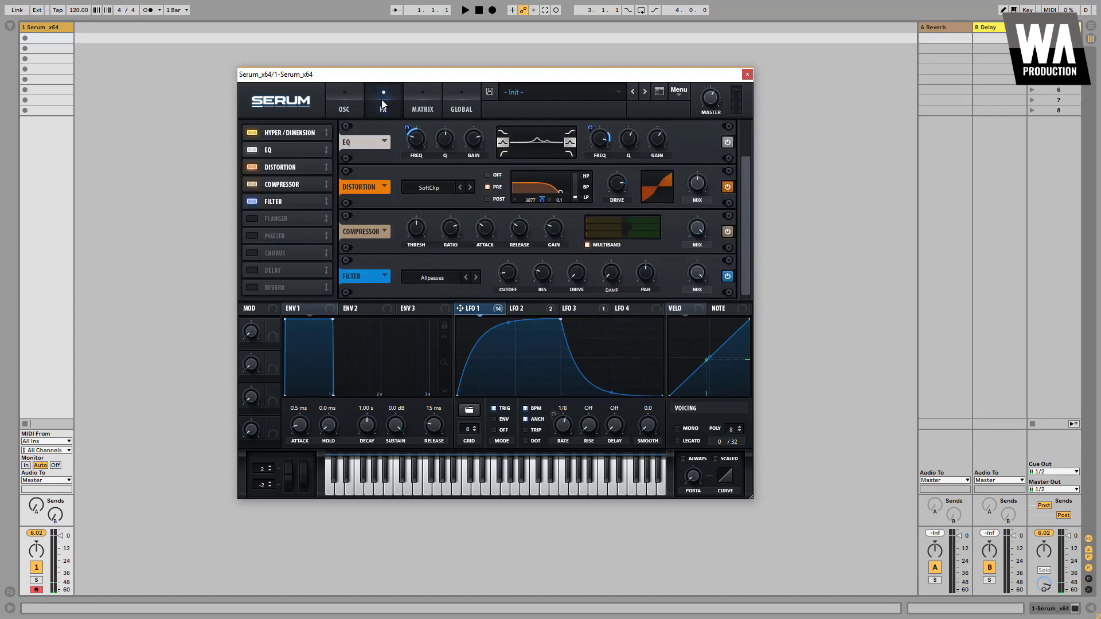
left_click(11, 26)
left_click_drag(550, 83, 632, 42)
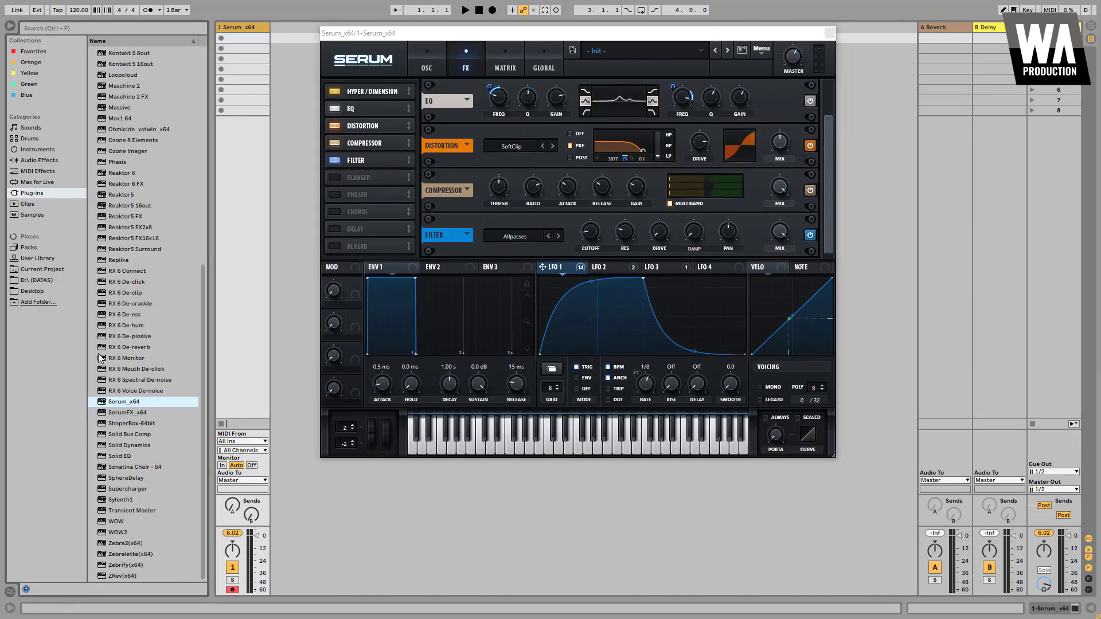
left_click(23, 163)
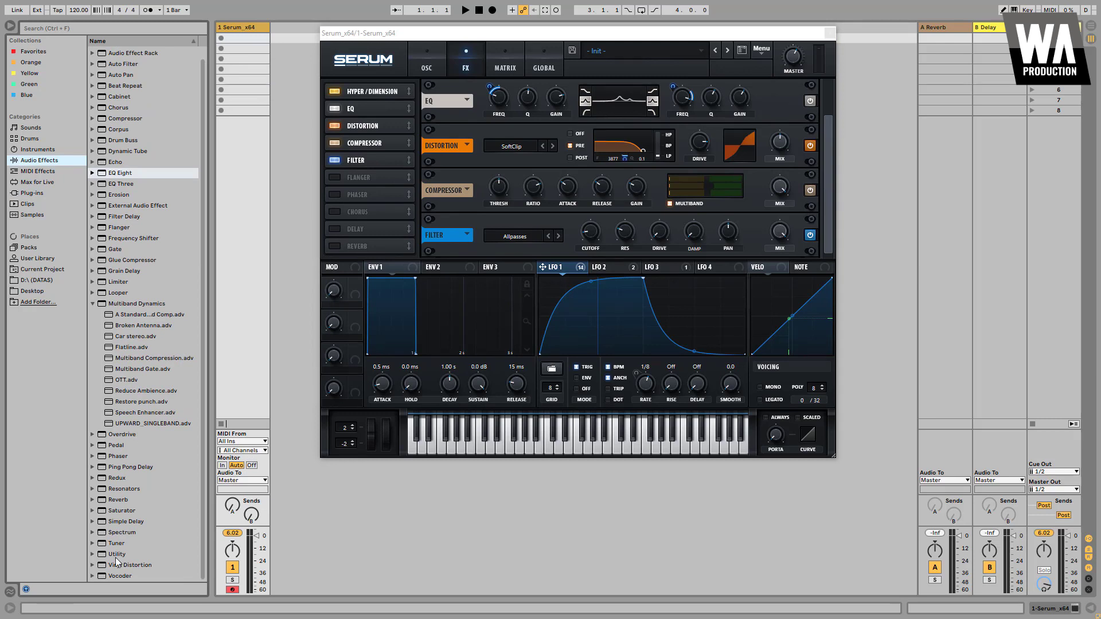
left_click_drag(116, 511, 227, 255)
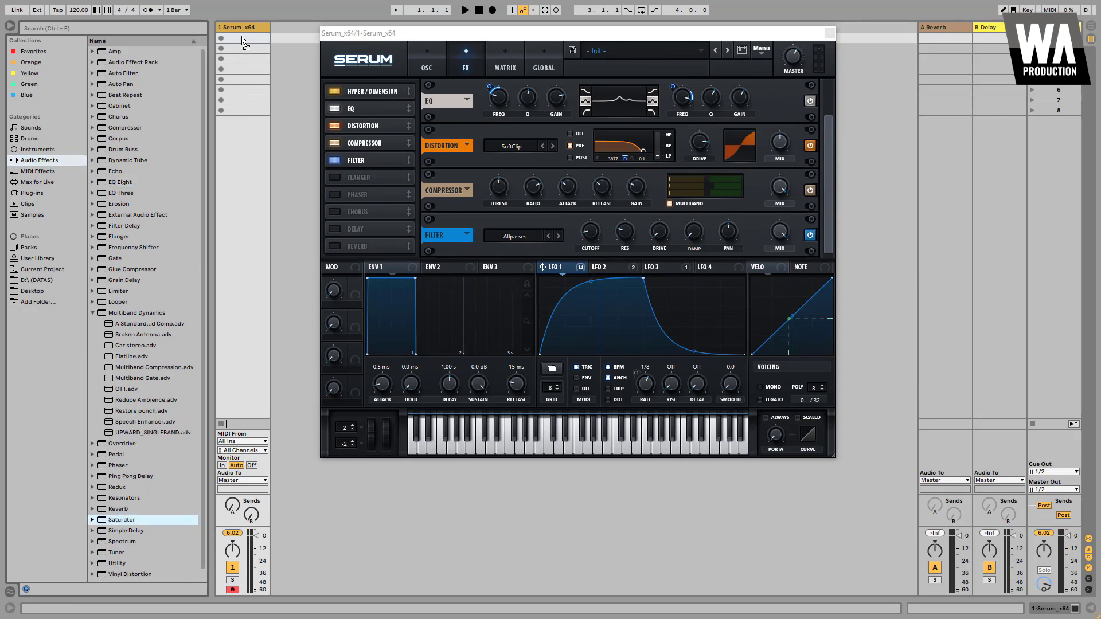
left_click_drag(237, 35, 237, 36)
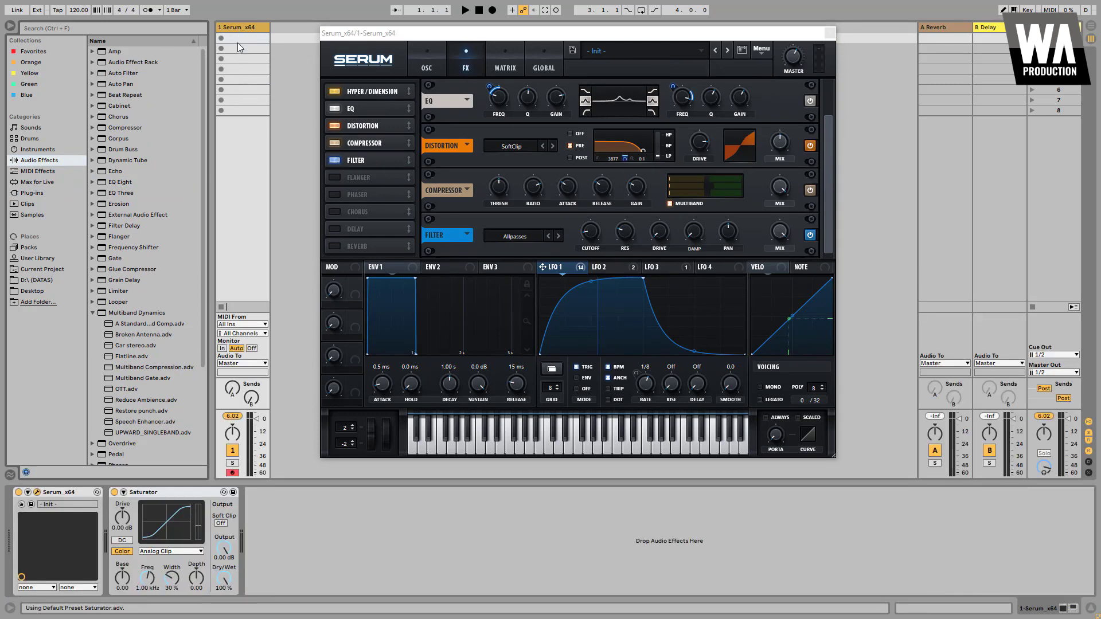
left_click_drag(123, 518, 124, 516)
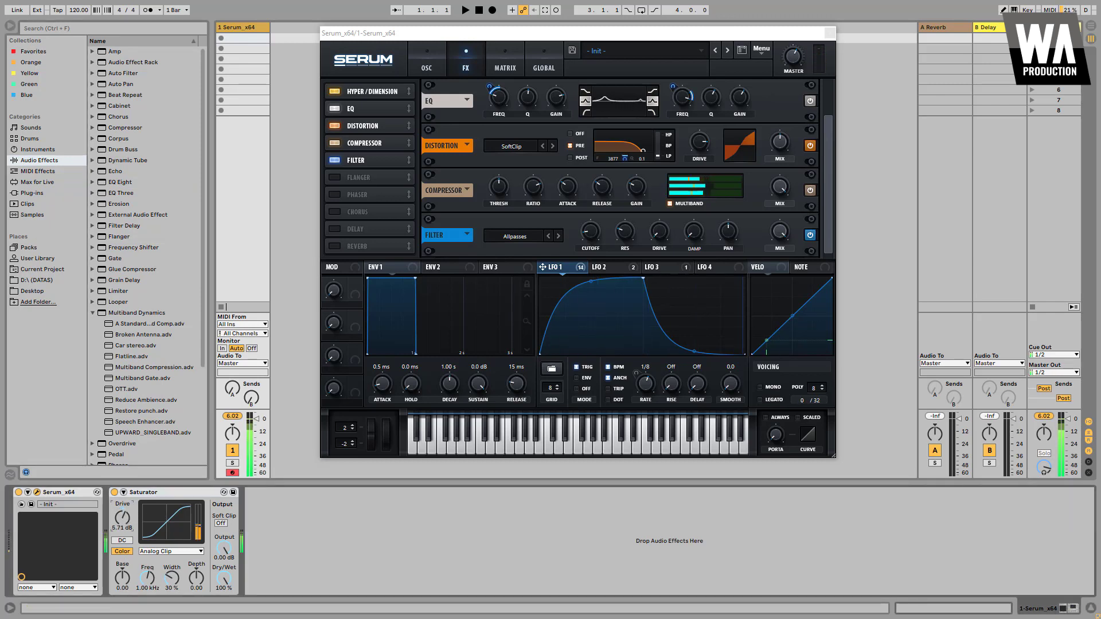
left_click(218, 523)
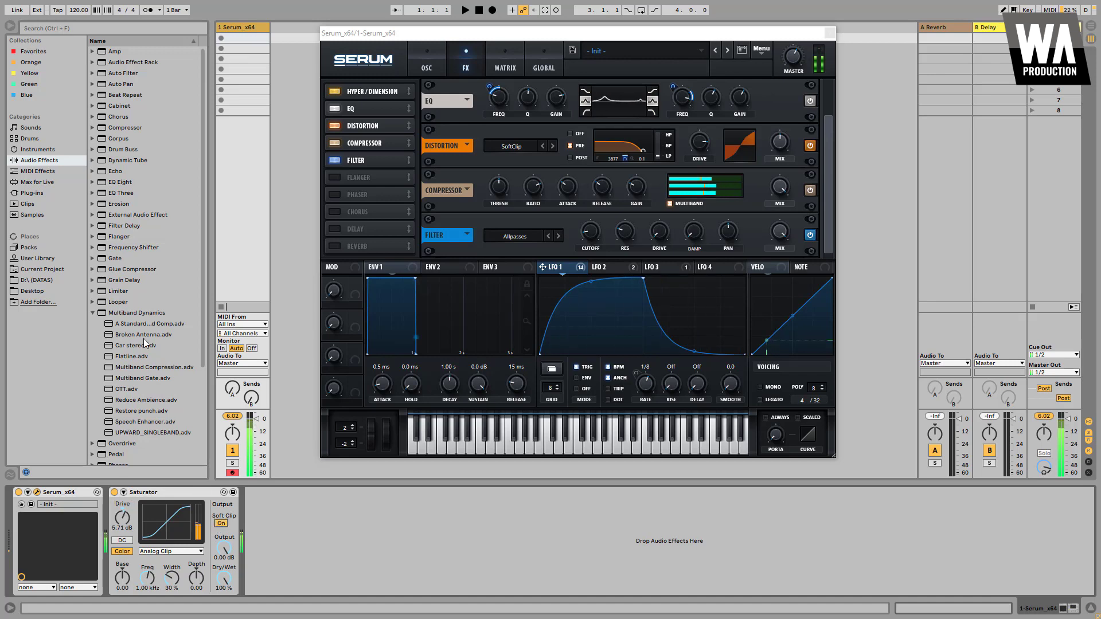
Add a Phaser after the Saturator with frequency 262 Hz, feedback 0.82, envelope amount 61.9% and dry/wet 58.7%.
scroll(115, 256, "down", 3)
scroll(127, 267, "down", 2)
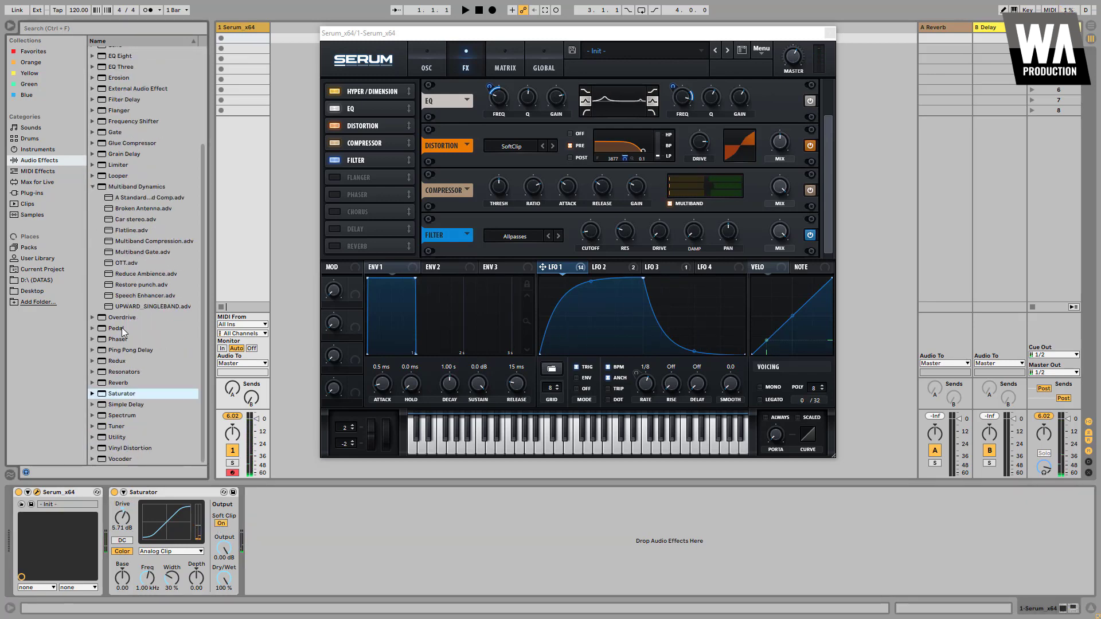
mouse_move(118, 342)
left_mouse_down()
mouse_move(279, 548)
mouse_move(262, 542)
left_mouse_up()
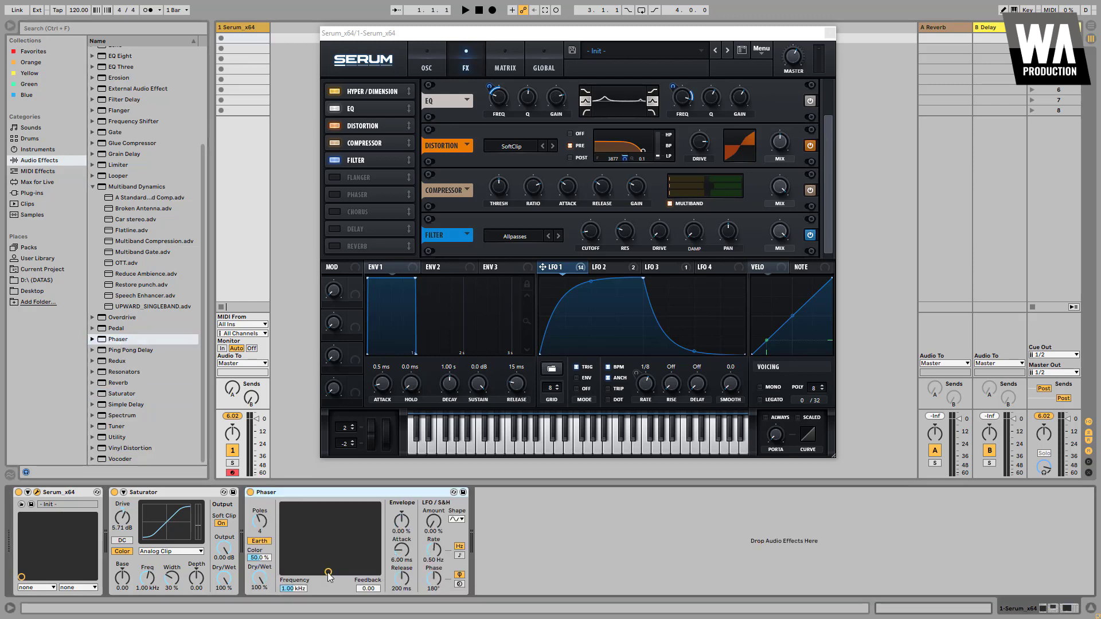
left_click_drag(328, 575, 308, 549)
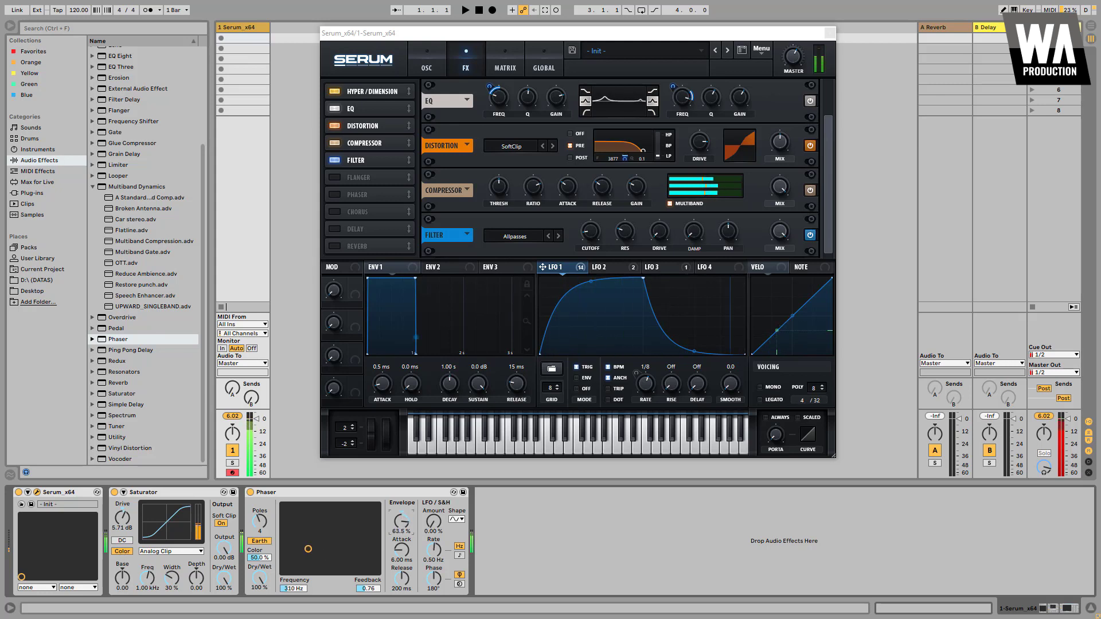
left_click_drag(308, 549, 305, 545)
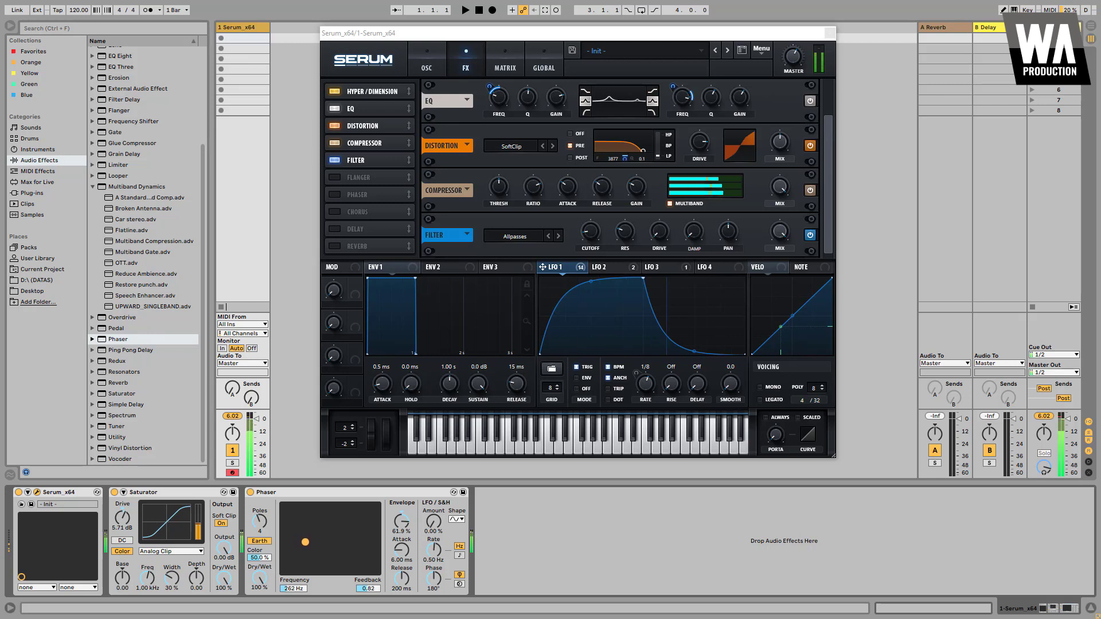
left_click_drag(259, 580, 259, 600)
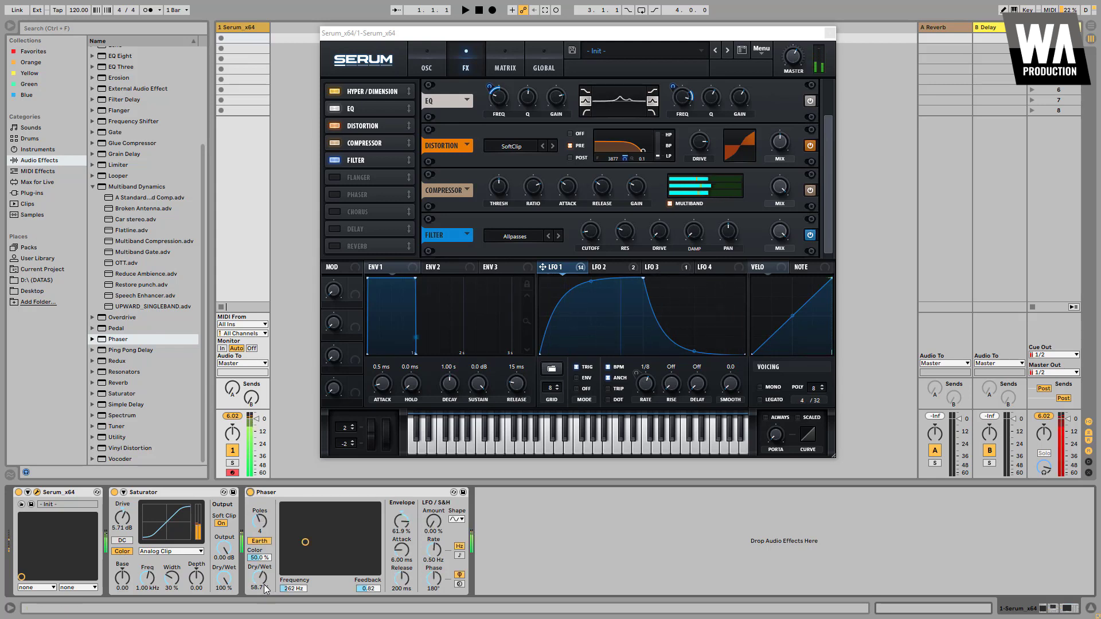
Compare the sound with the Phaser bypassed and active.
left_click(250, 492)
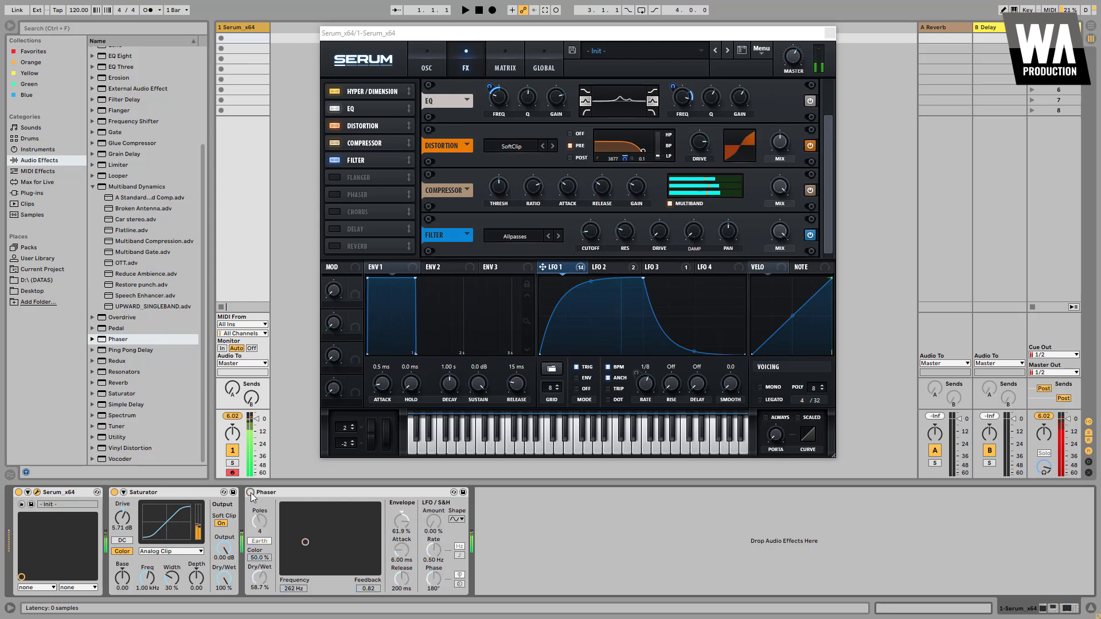
left_click(250, 491)
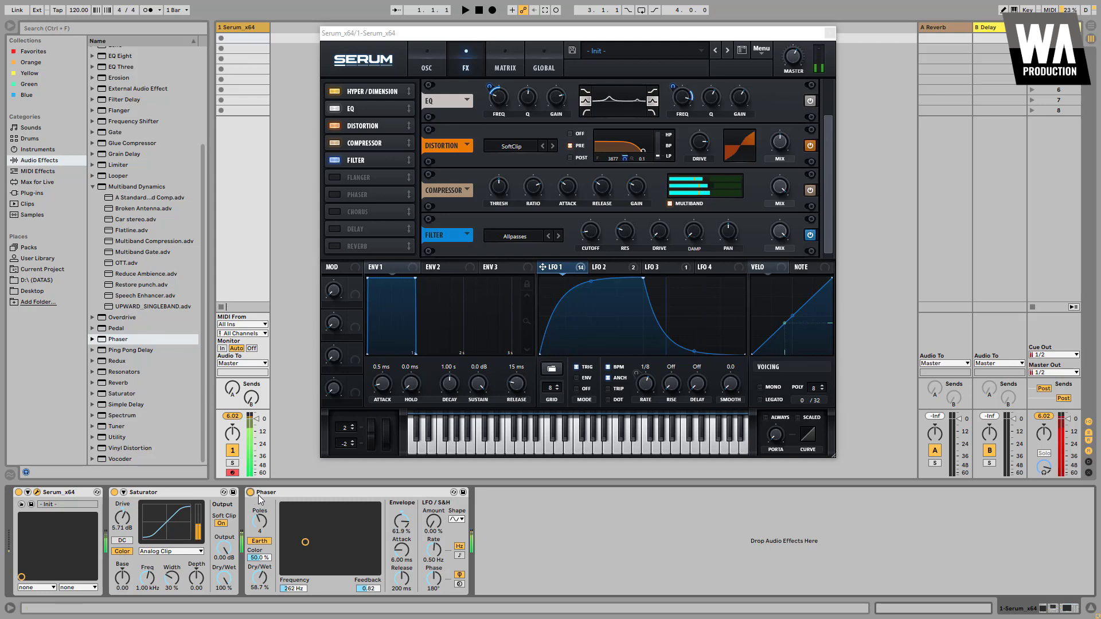
left_click(251, 492)
left_click(251, 492)
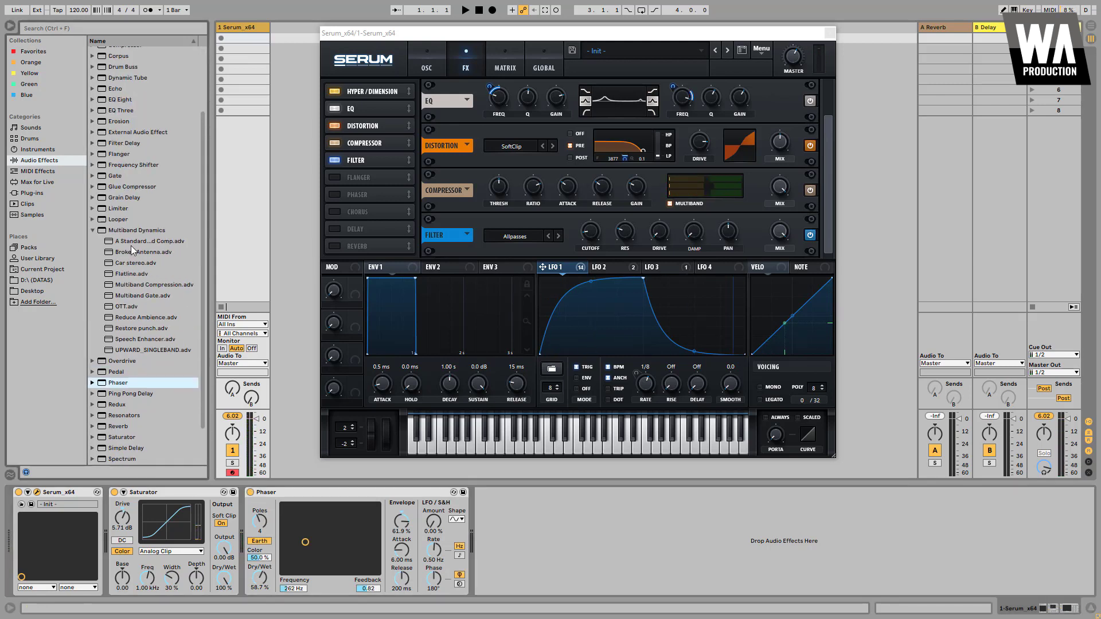
Add an EQ Eight after the Phaser, boost band 2 by 5.08 dB at 255 Hz, and compare with the EQ bypassed.
scroll(126, 229, "up", 5)
left_click_drag(122, 154, 463, 574)
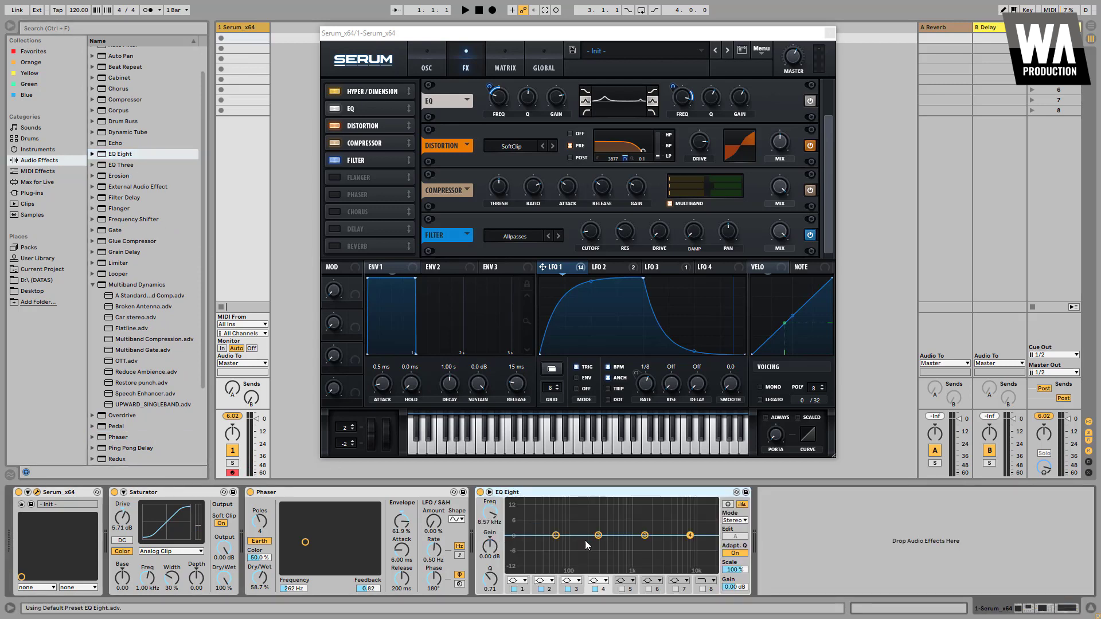
left_click_drag(604, 535, 595, 524)
left_click(480, 492)
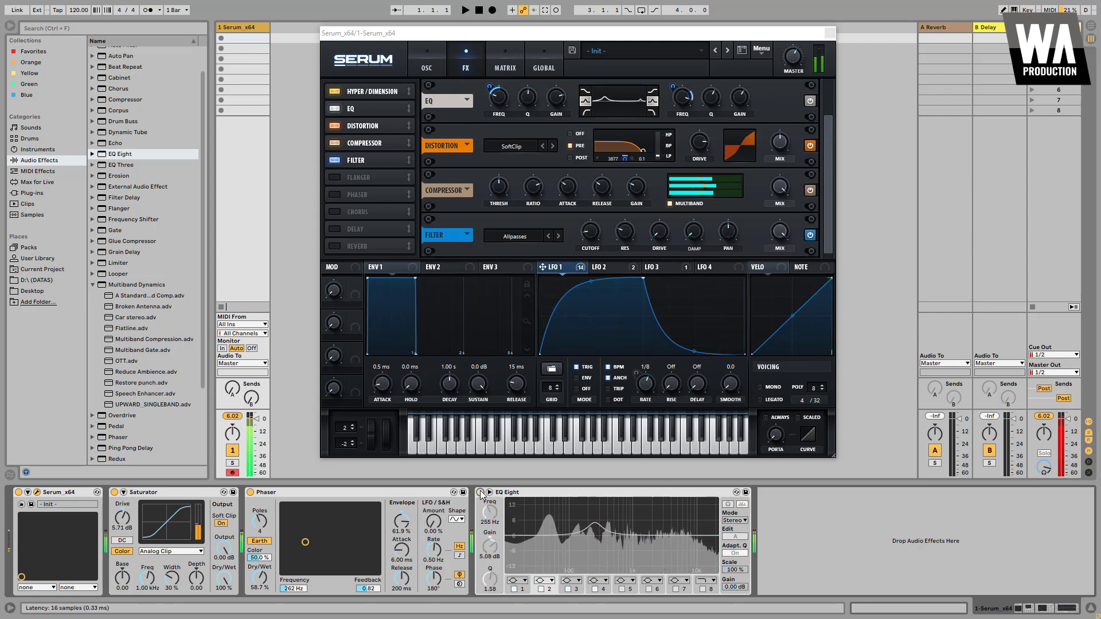
left_click(480, 492)
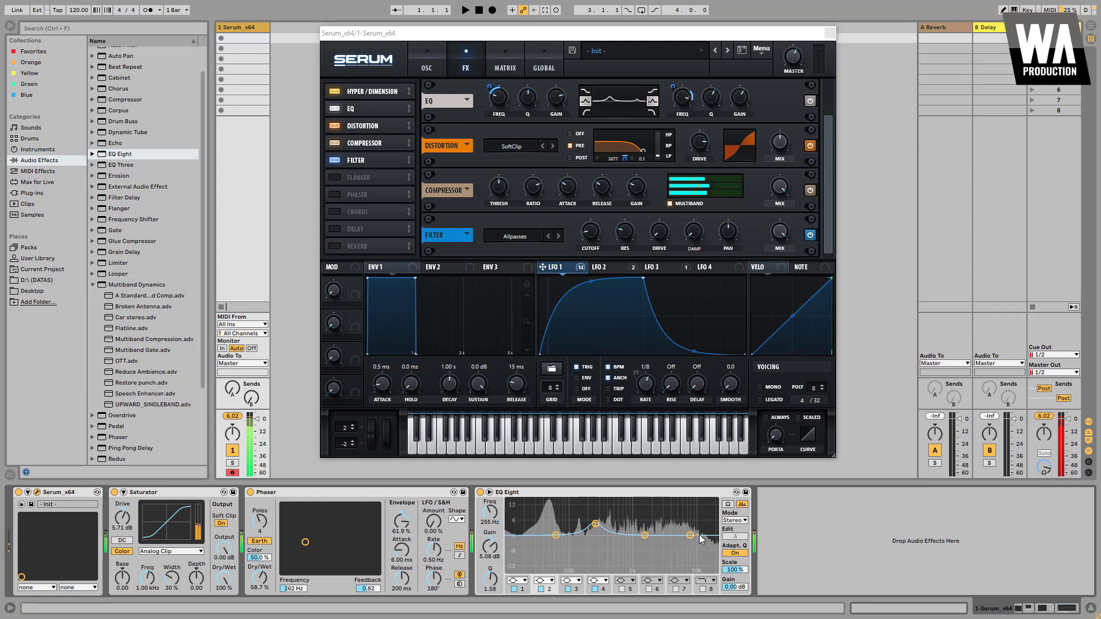
Cut EQ Eight band 3 by 4.09 dB at 6.12 kHz with Q 1.87, and boost band 4 by 2.11 dB at 11.6 kHz.
mouse_move(690, 536)
left_mouse_down()
mouse_move(671, 539)
mouse_move(682, 542)
left_mouse_up()
left_click_drag(489, 578, 490, 560)
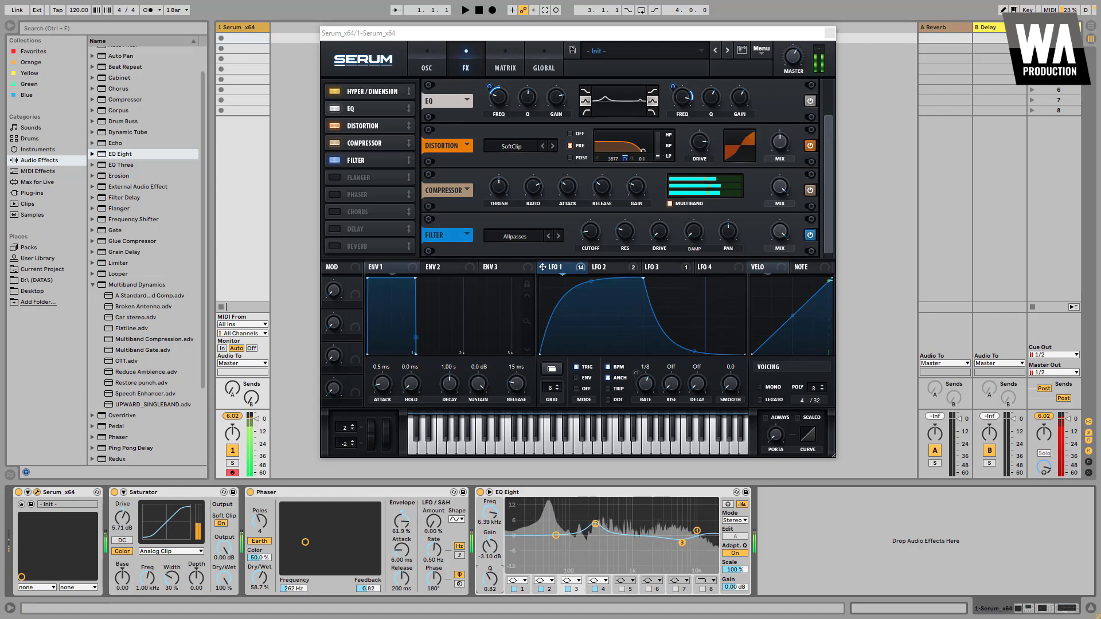
left_click_drag(682, 543, 680, 544)
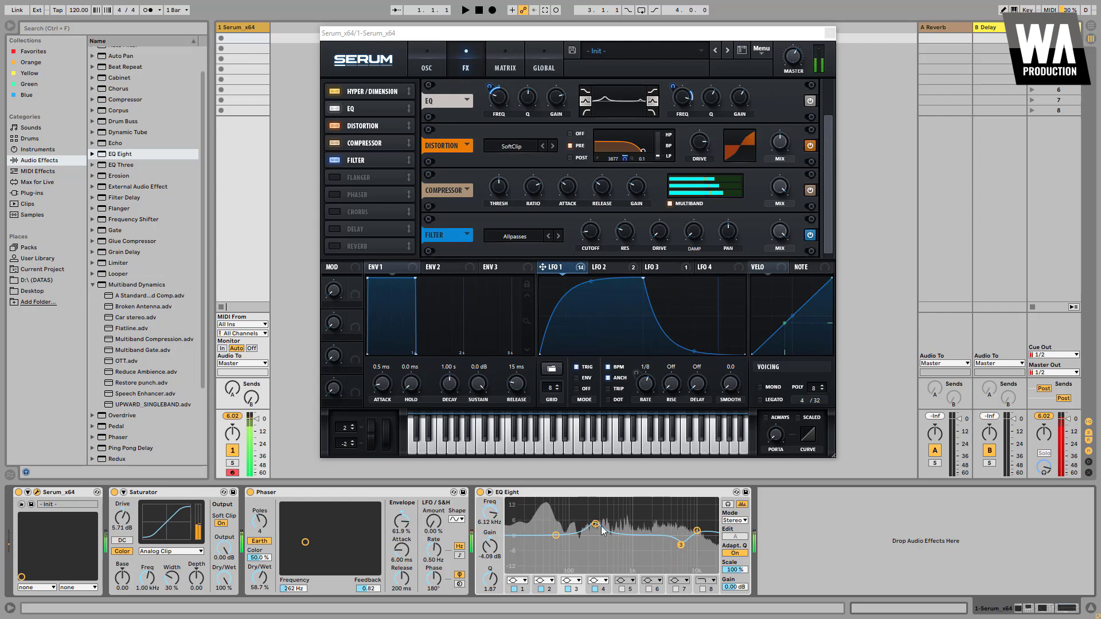
left_click(480, 493)
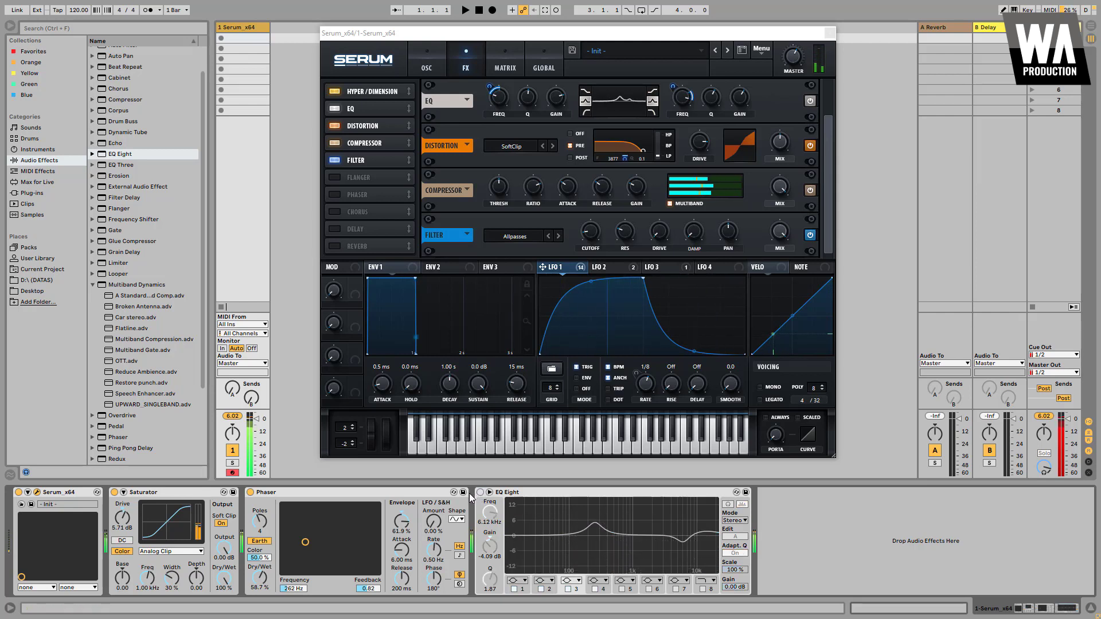
left_click(481, 493)
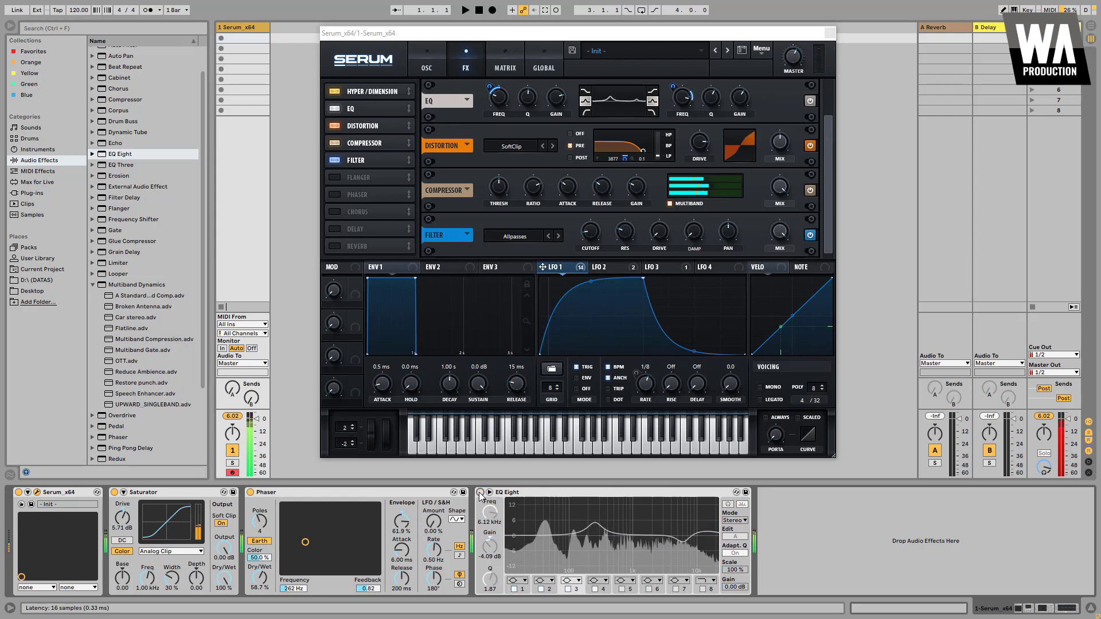
left_click(480, 493)
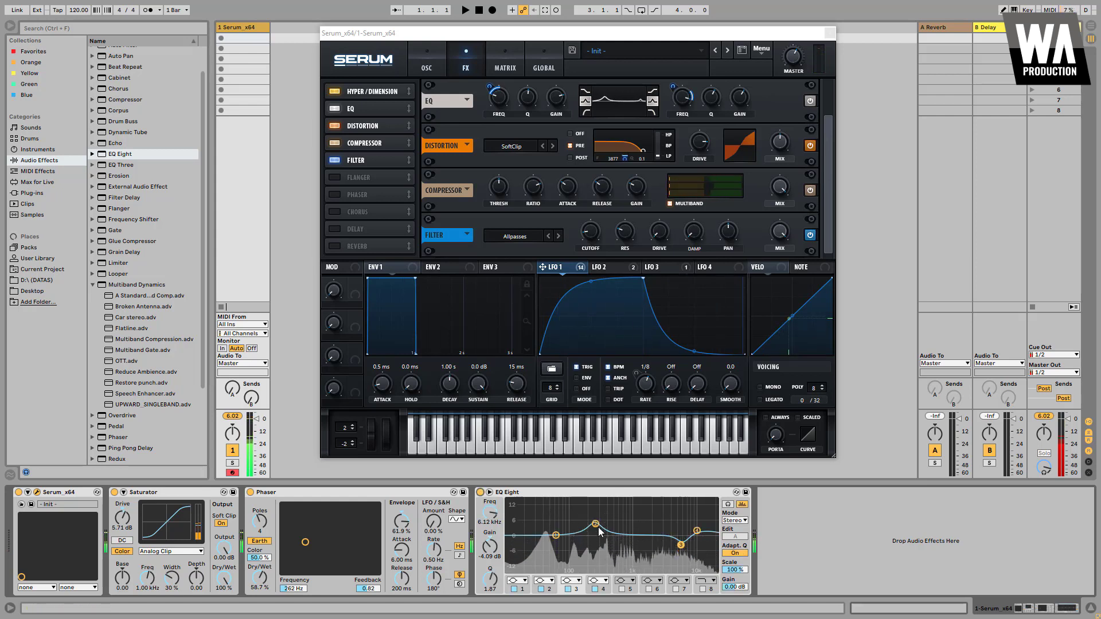
left_click(697, 531)
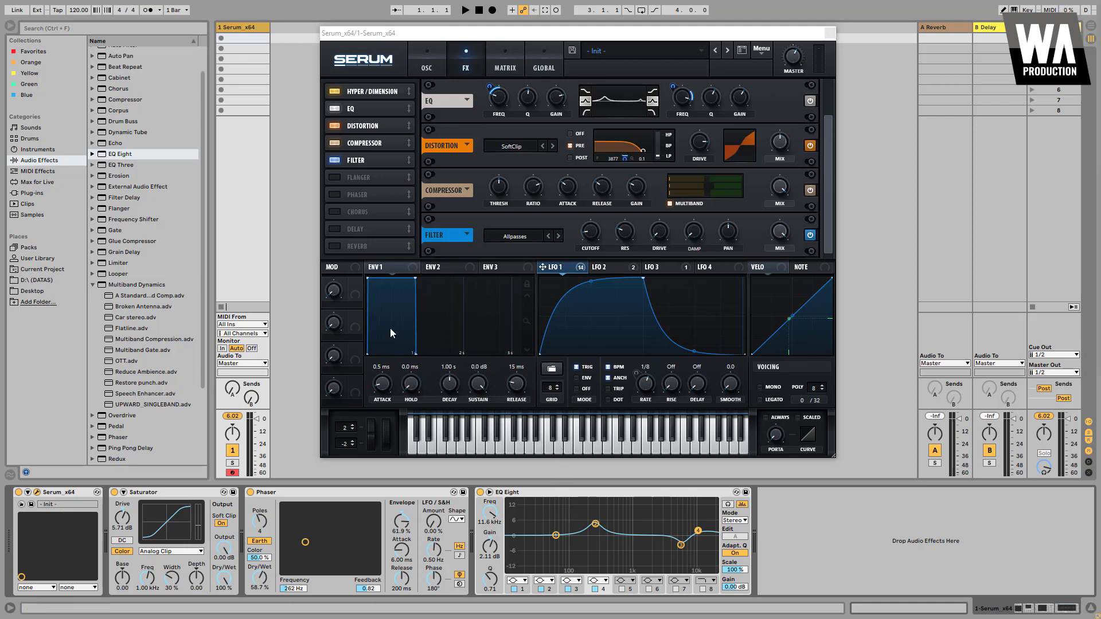
Add the OTT preset after EQ Eight with amount 61%, time 1000% and output 6.50 dB, and compare it bypassed.
left_click_drag(108, 367, 821, 559)
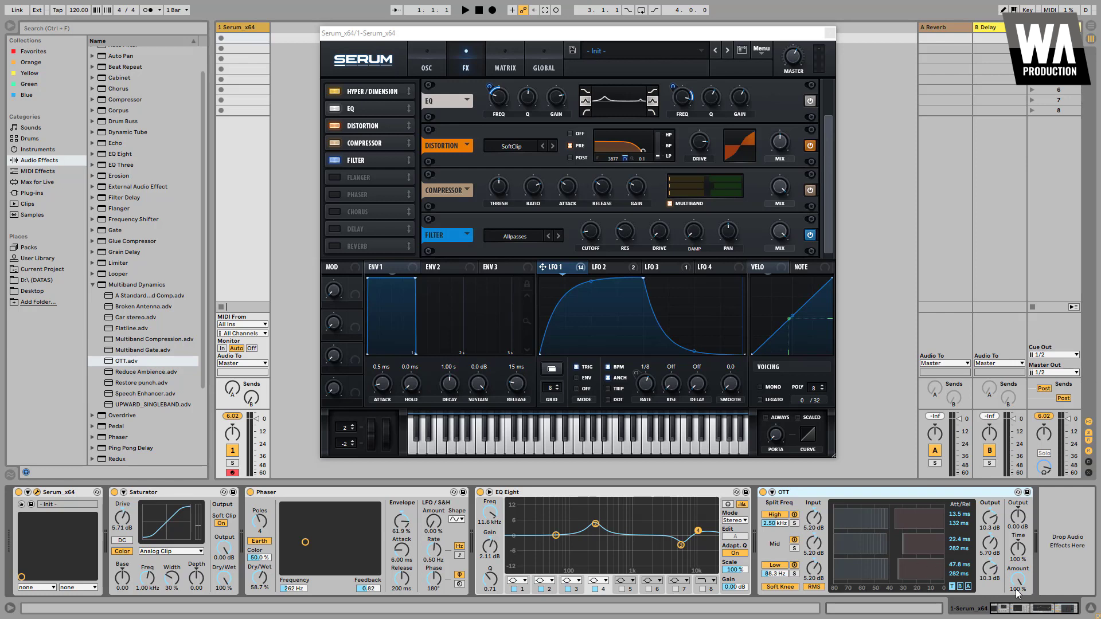
left_click_drag(1015, 590, 1017, 493)
left_click_drag(1016, 576, 1011, 509)
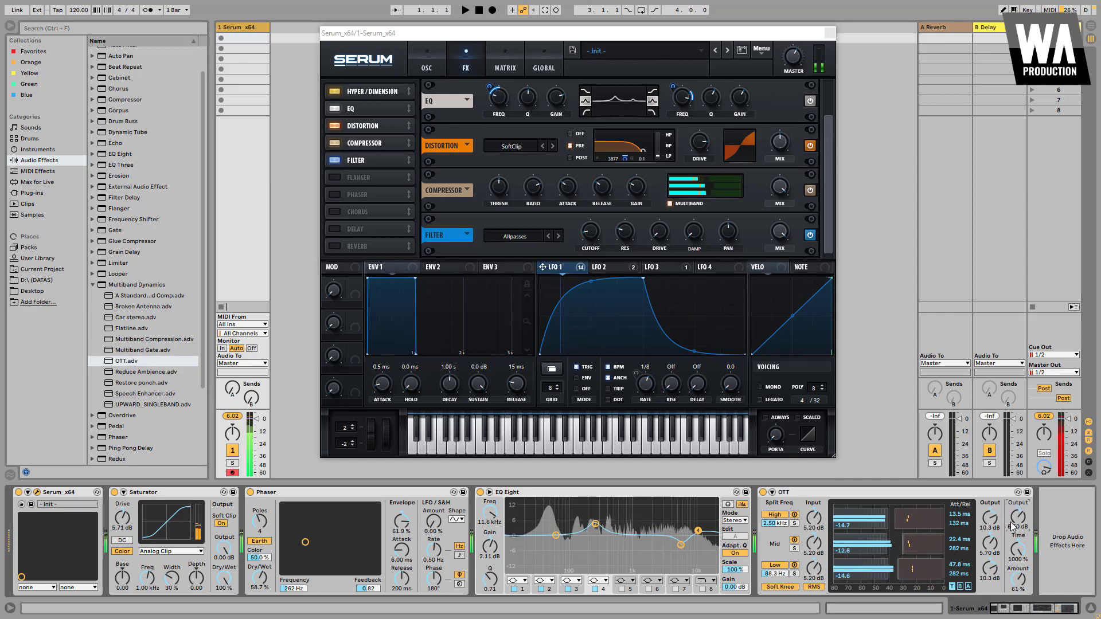
left_click(762, 491)
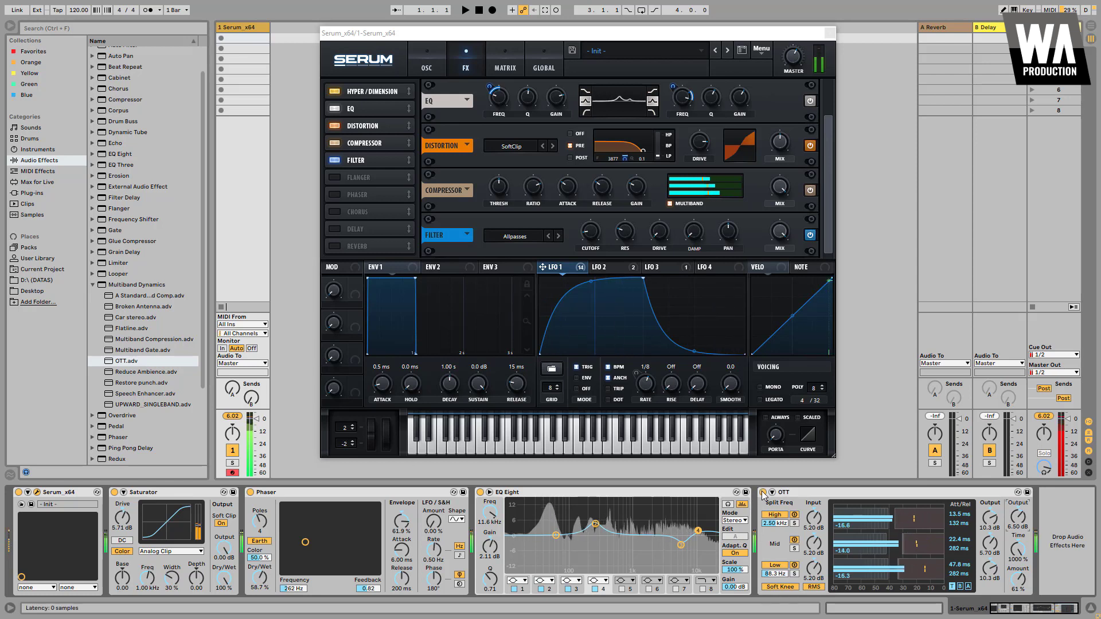
left_click(762, 492)
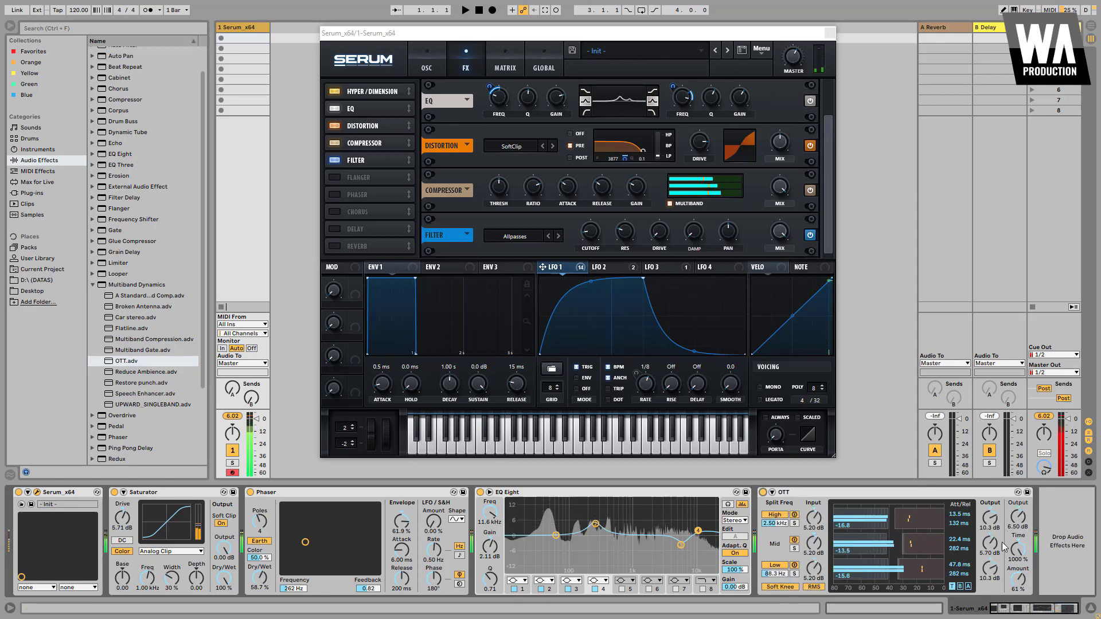
Add a second Saturator after OTT with soft clipping on and the drive at 4.00 dB.
scroll(156, 321, "down", 3)
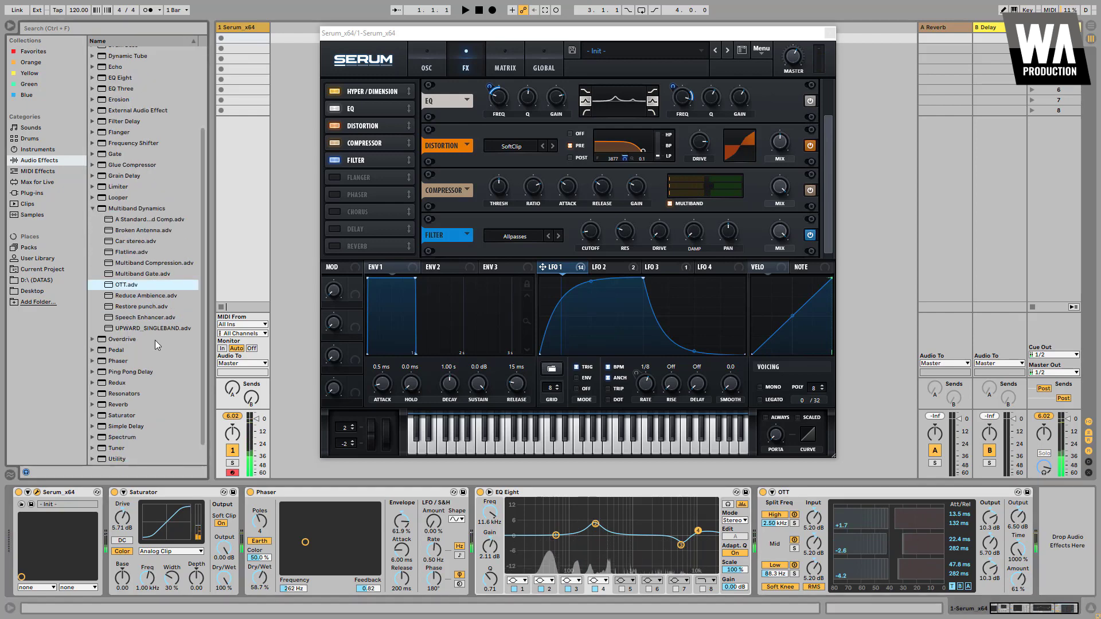
double_click(121, 394)
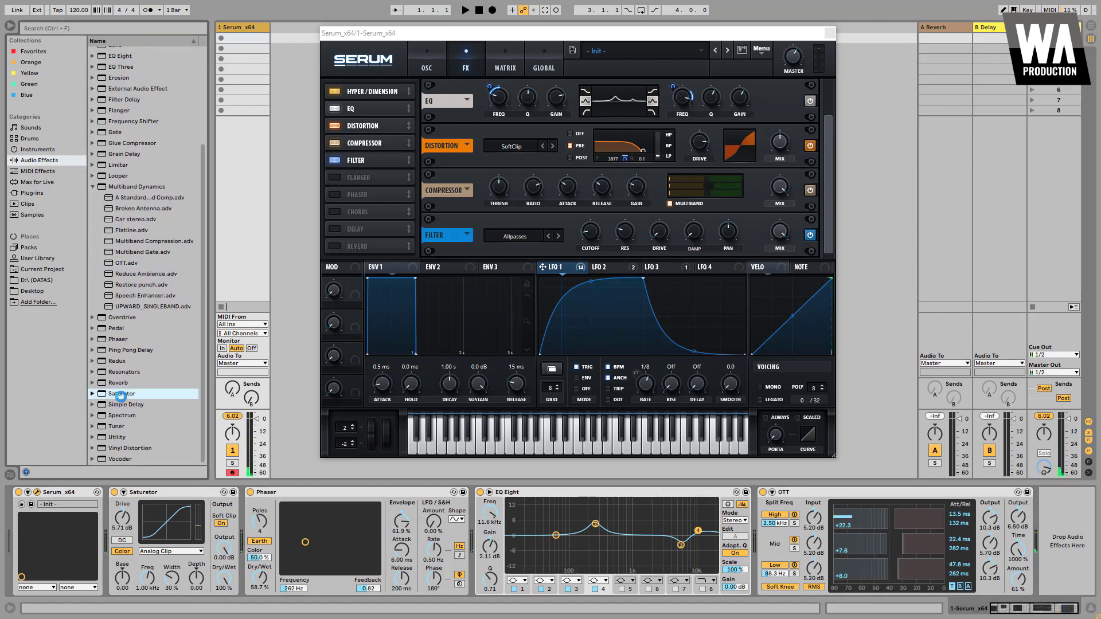
left_click(993, 525)
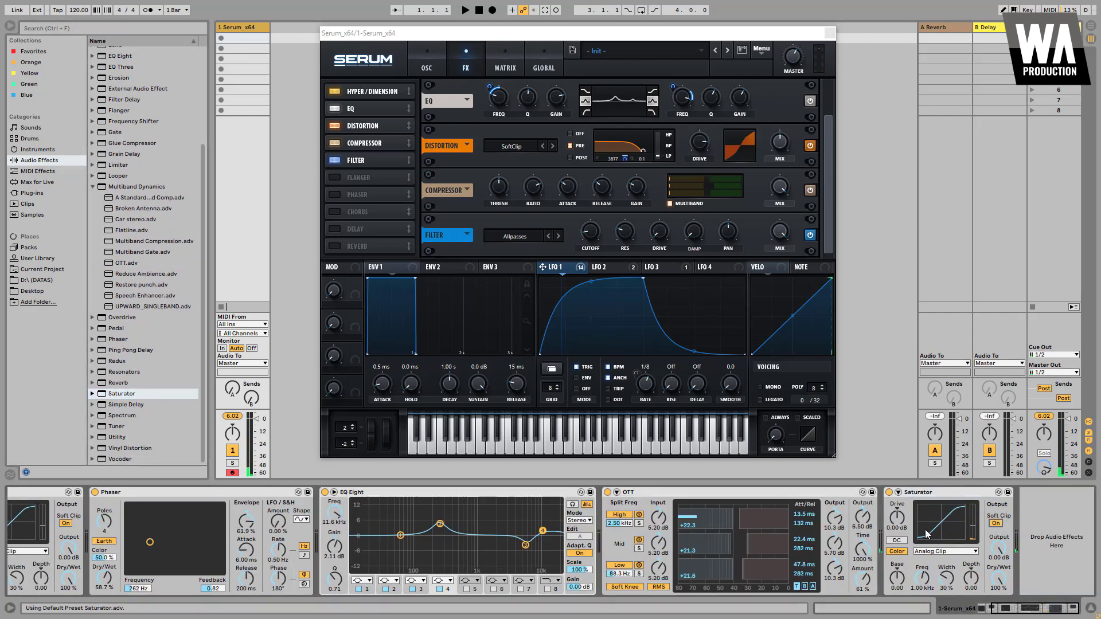
left_click_drag(897, 518, 897, 515)
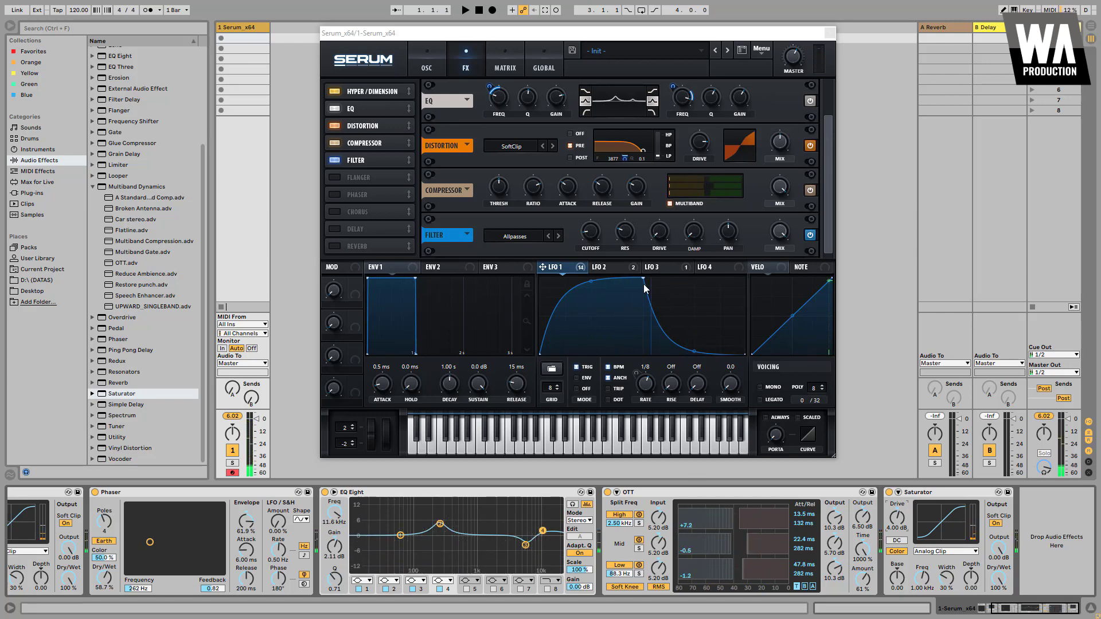
Move LFO 1's peak point earlier and down to below half height, with the LFO rate at 1/4.
left_click_drag(644, 281, 612, 318)
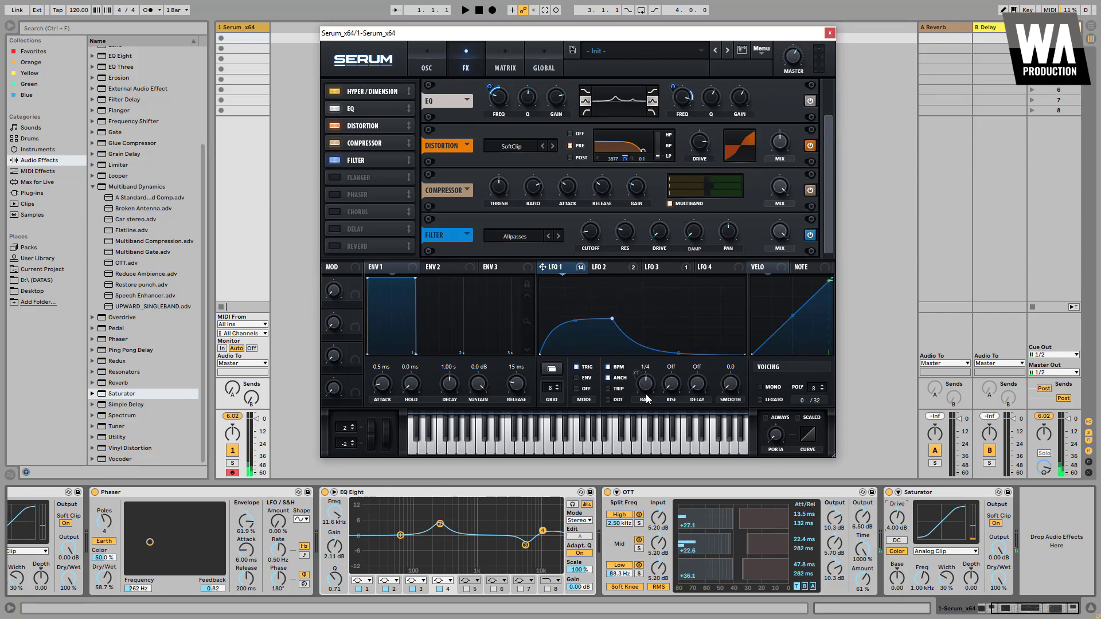
left_click_drag(610, 324, 610, 324)
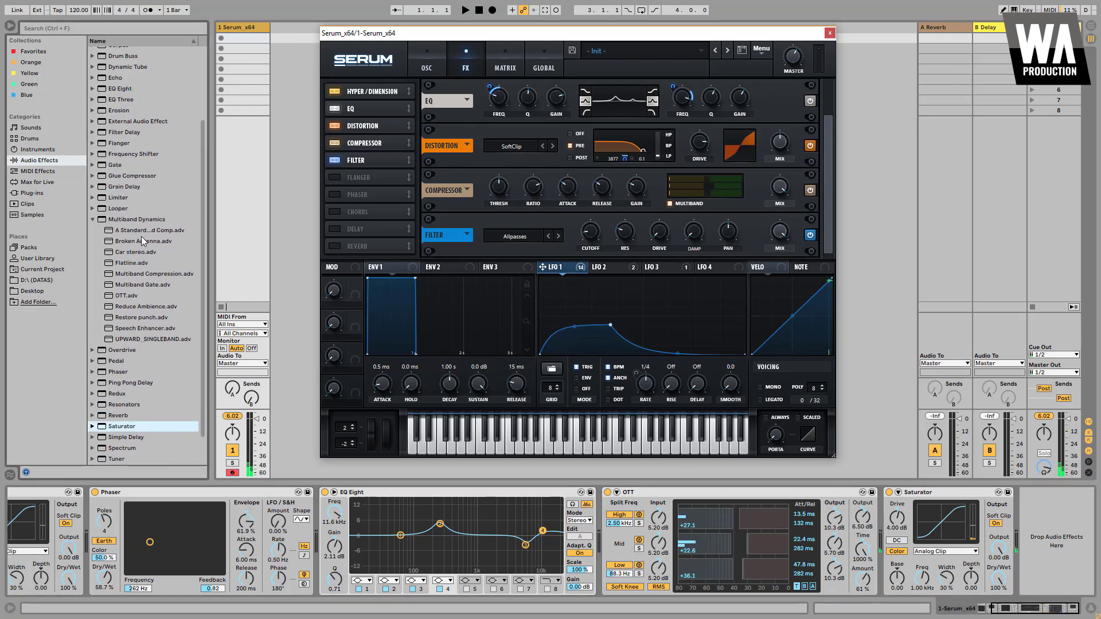
Insert a Gate between OTT and the second Saturator, with its threshold at -32.7 dB.
scroll(138, 236, "up", 3)
left_click_drag(106, 191, 900, 517)
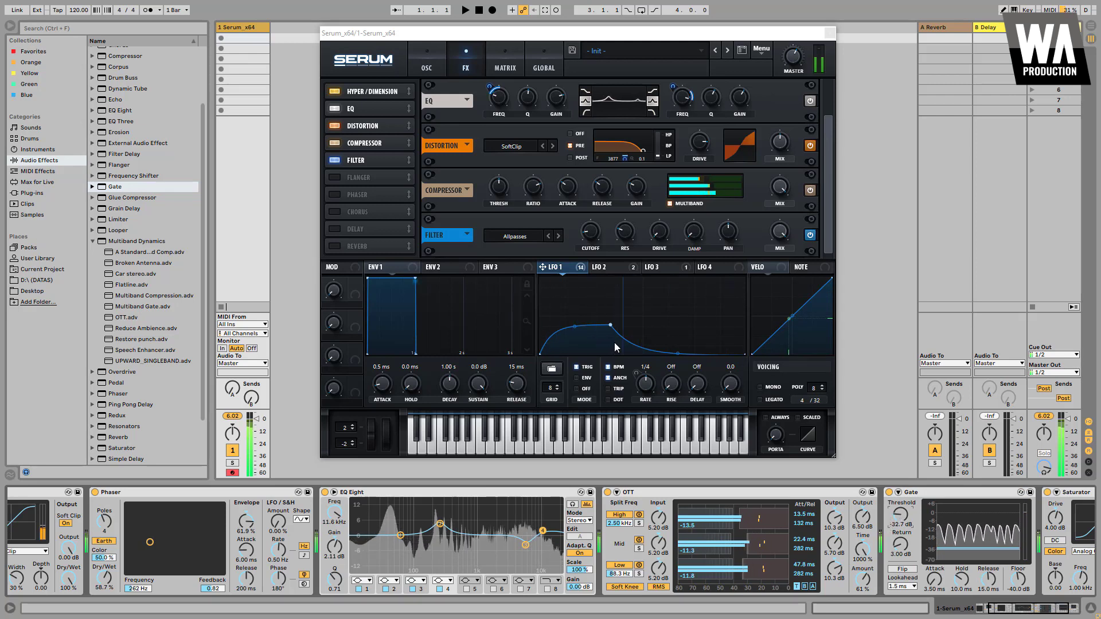
Set LFO 1's rate to 1/2 and add a taller second peak after the first, with an extra point on its falling slope.
left_click_drag(645, 383, 645, 393)
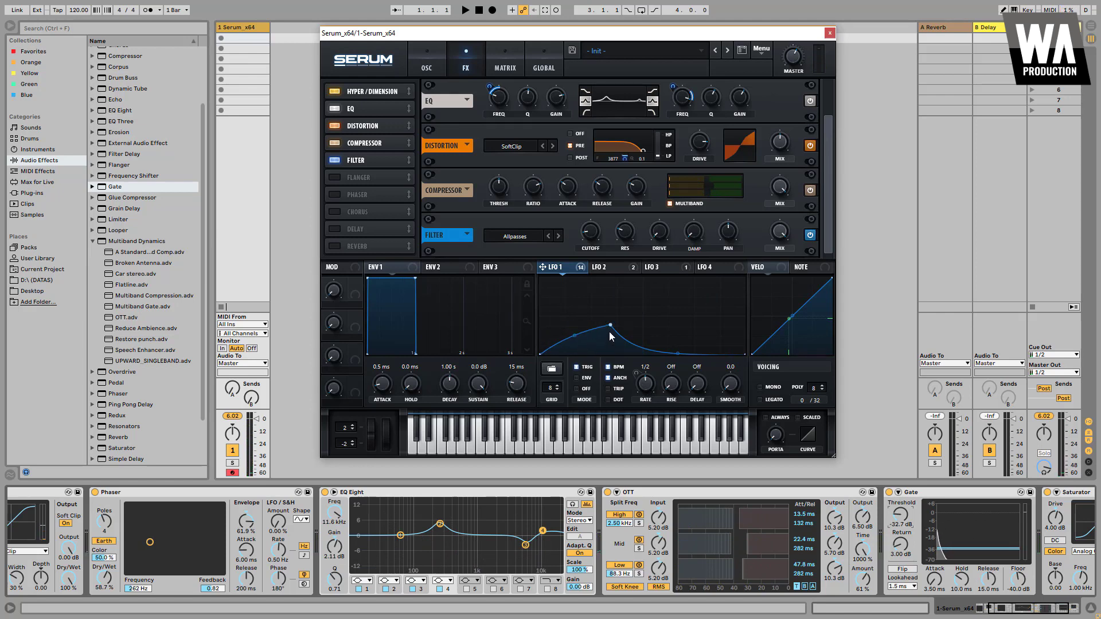
left_click_drag(602, 323, 636, 349)
double_click(642, 346)
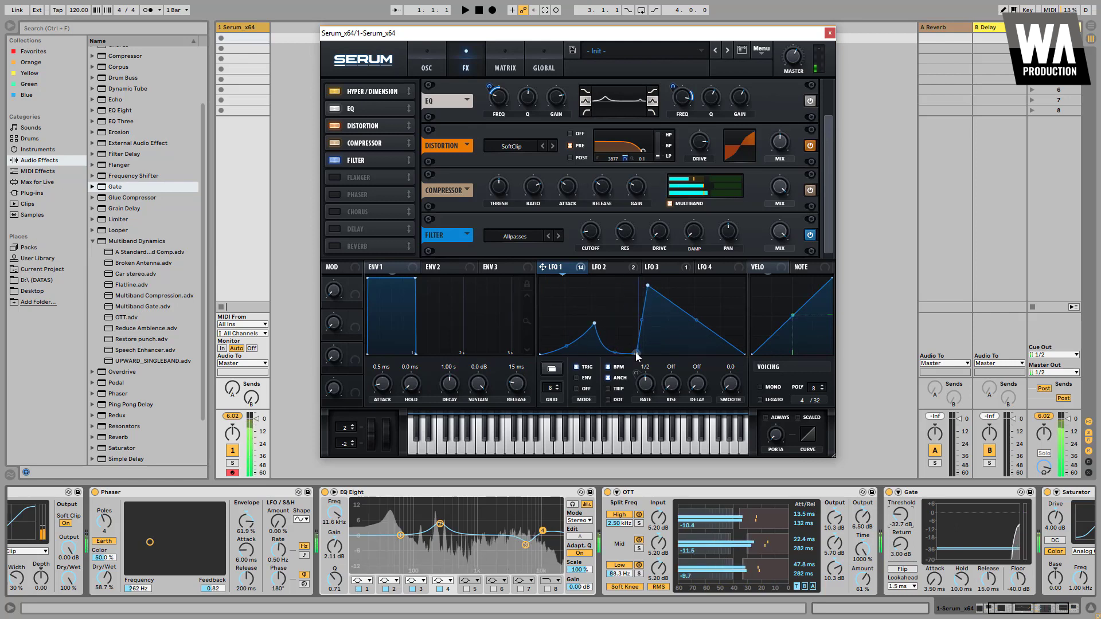
left_click_drag(647, 285, 645, 289)
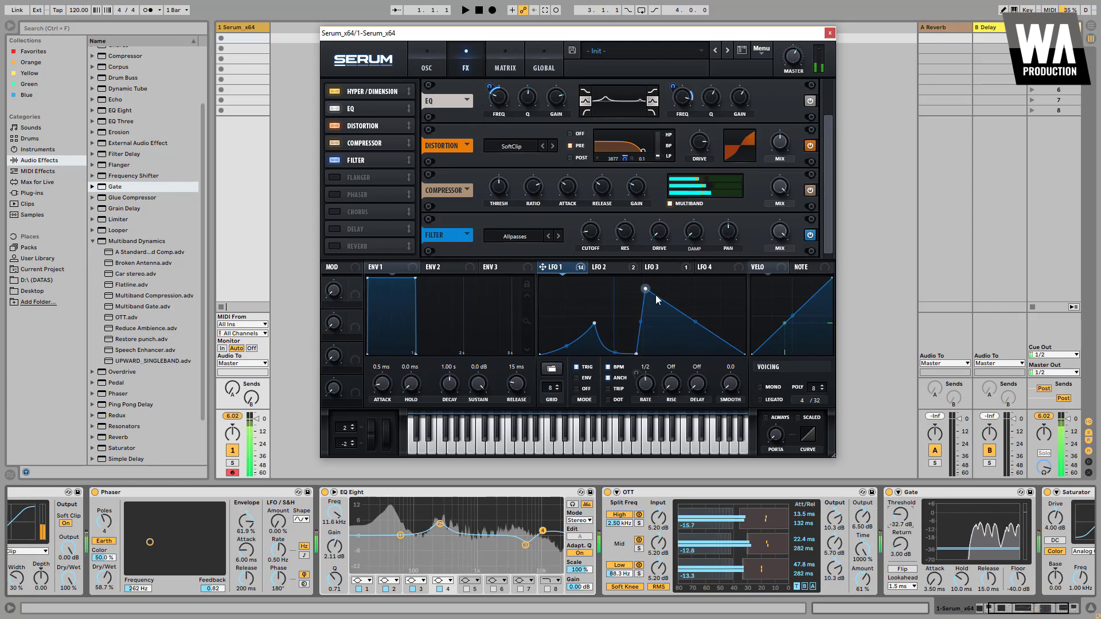
double_click(688, 318)
left_click_drag(688, 318, 688, 331)
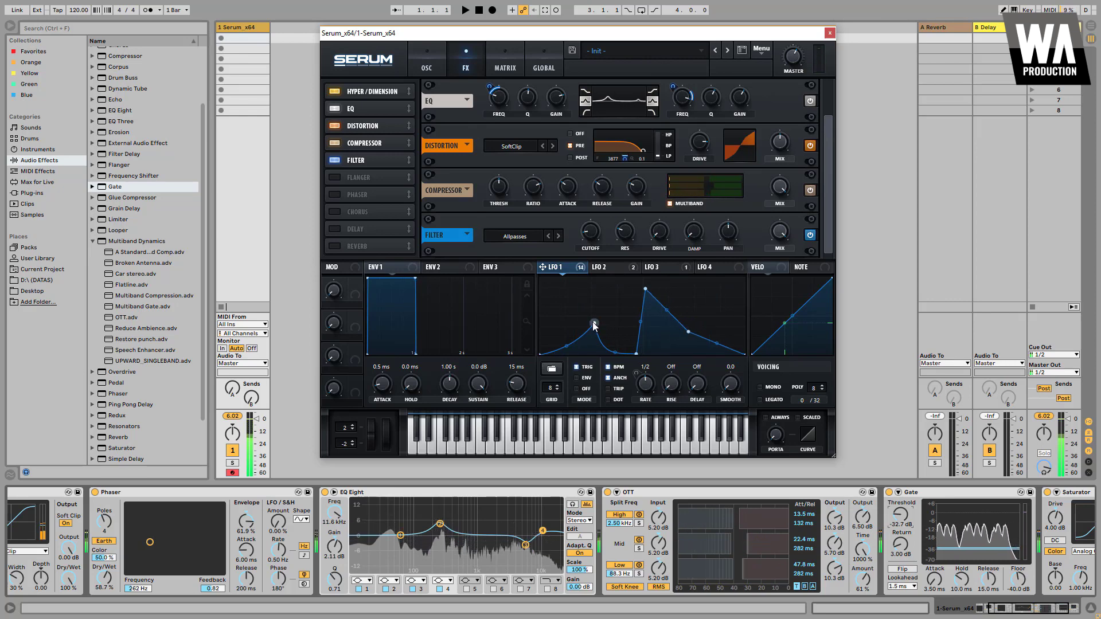
Move LFO 1's first peak to the very start at full height and lower the second below half height, removing its extra slope point.
left_click_drag(594, 323, 544, 294)
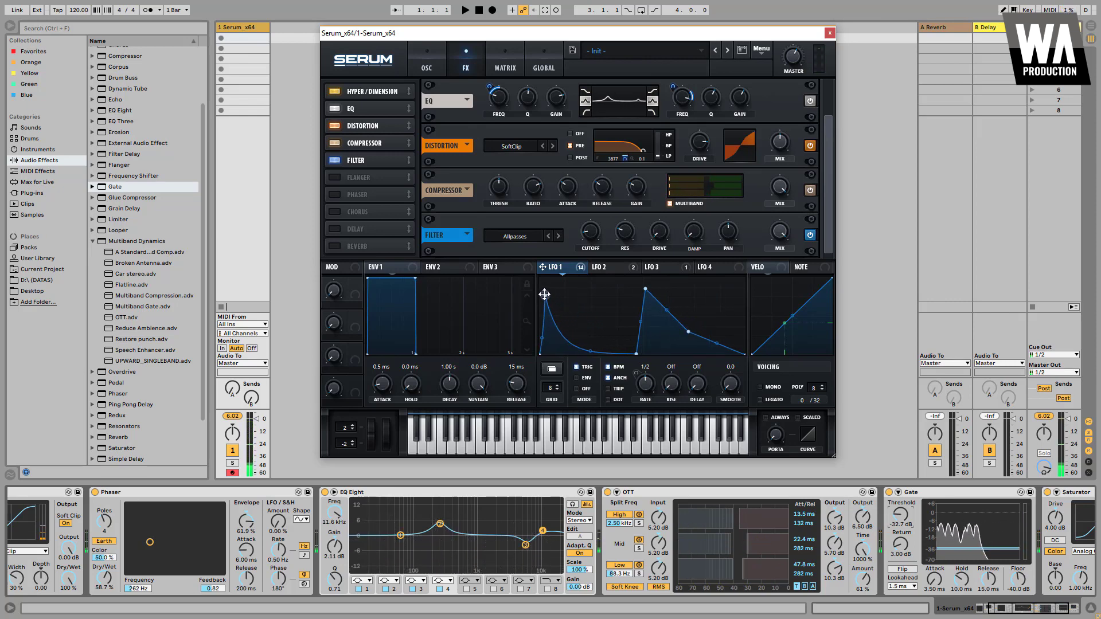
double_click(688, 332)
left_click_drag(645, 289, 641, 321)
mouse_move(539, 300)
left_mouse_down()
mouse_move(562, 297)
mouse_move(543, 319)
mouse_move(540, 279)
left_mouse_up()
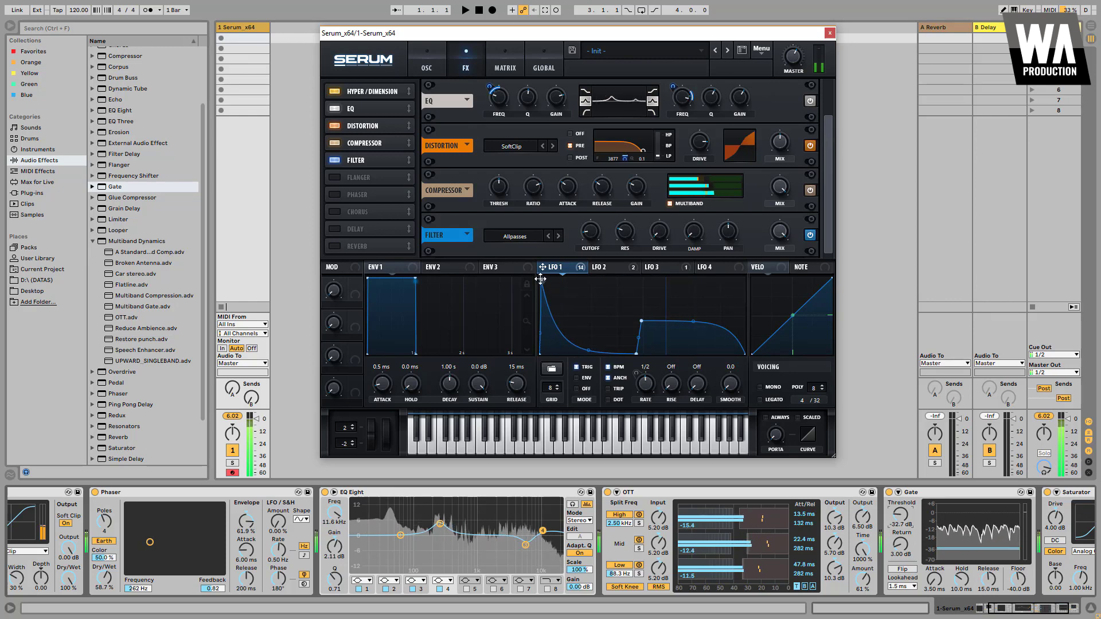
Bow LFO 1's first peak outward on both sides, shift it slightly later and lower the second peak to near the baseline.
left_click_drag(587, 352, 585, 301)
left_click_drag(641, 321, 647, 335)
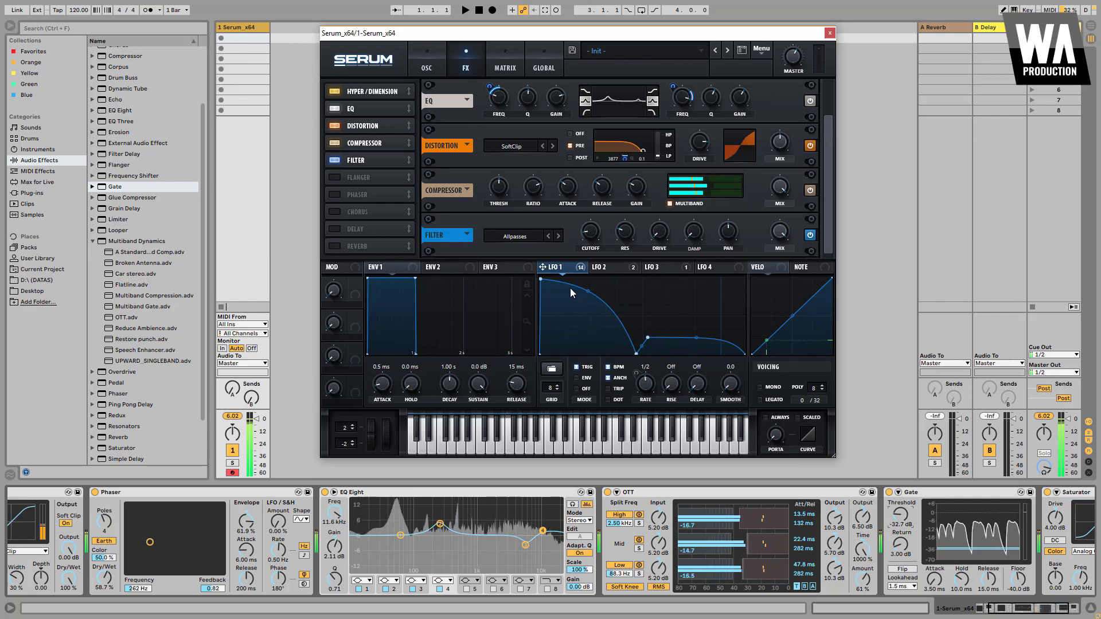
left_click_drag(540, 280, 565, 280)
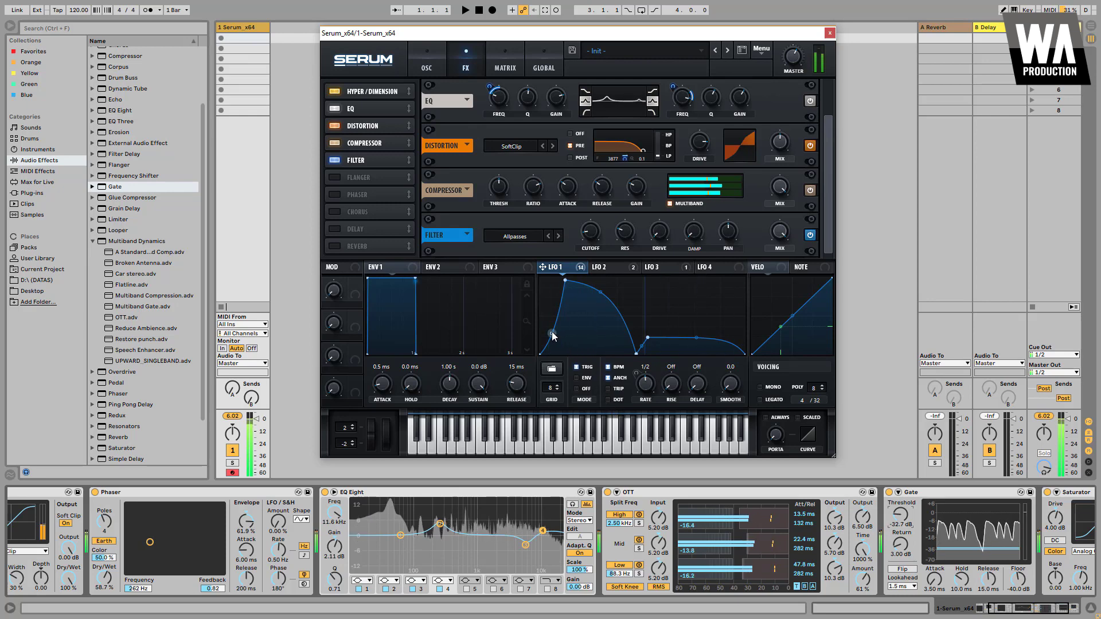
mouse_move(552, 336)
left_mouse_down()
mouse_move(550, 312)
mouse_move(549, 323)
left_mouse_up()
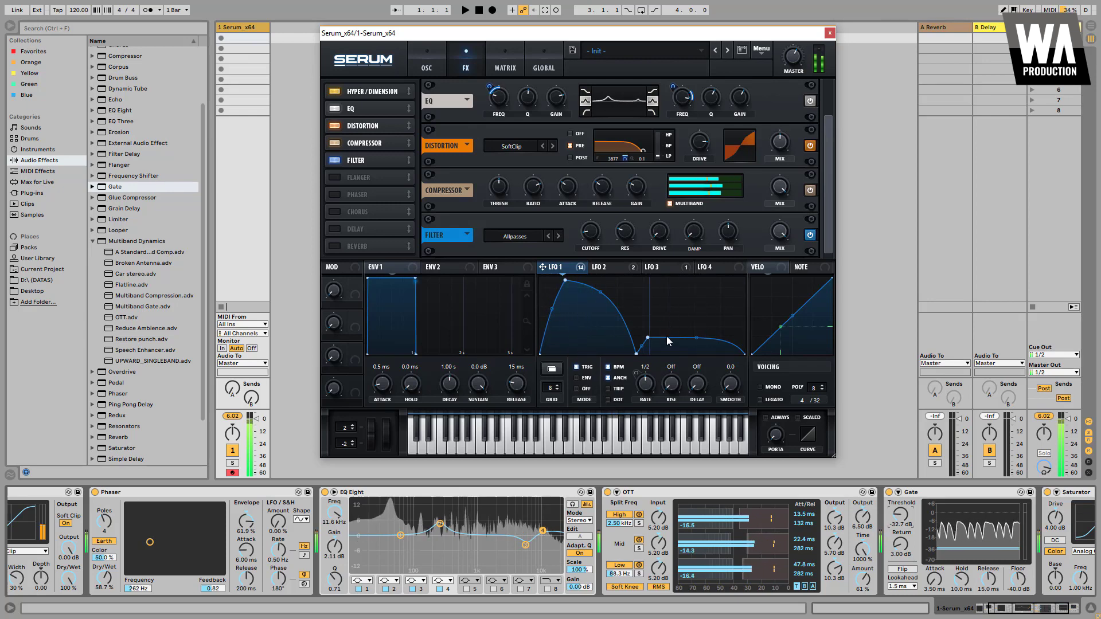
left_click_drag(648, 338, 644, 347)
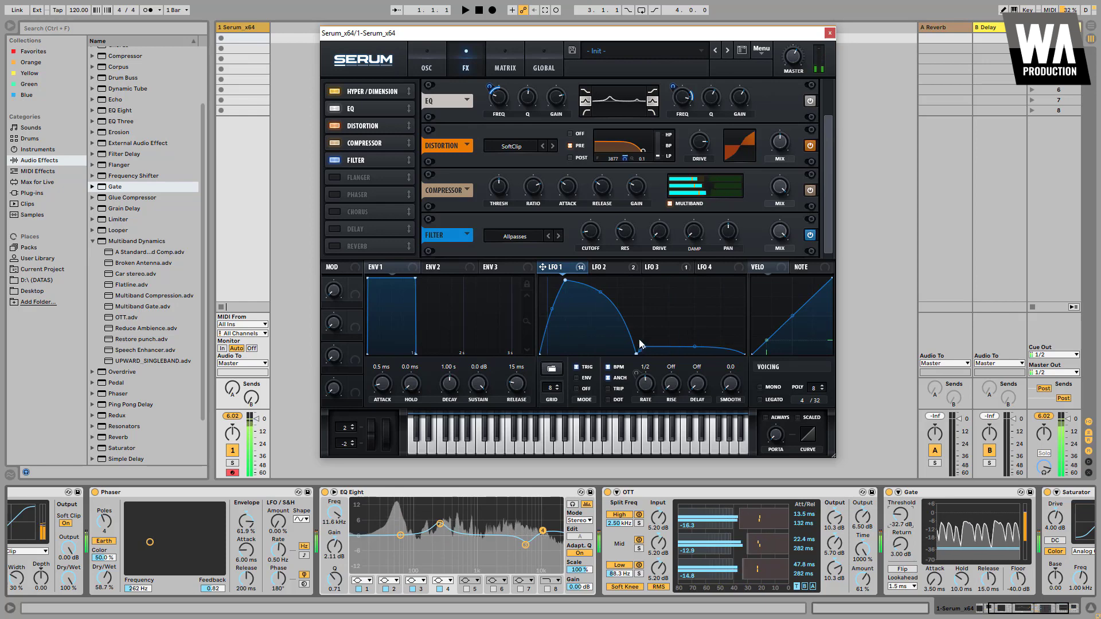
Enable the Hall reverb after the filter in Serum's effects chain and turn its mix down low.
left_click(334, 245)
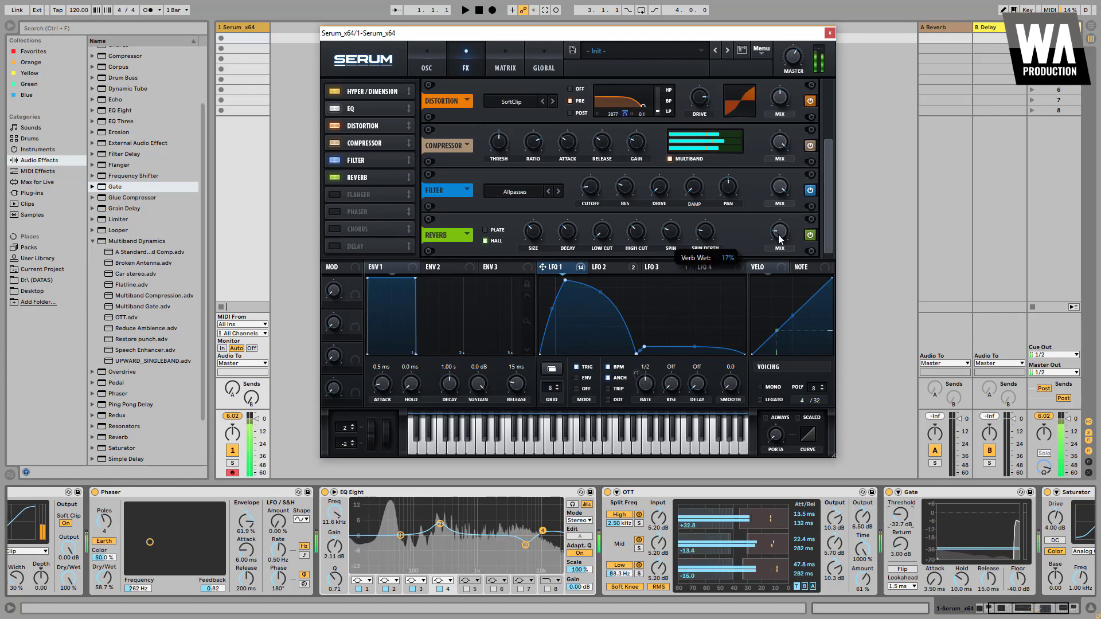
left_click_drag(565, 233, 565, 248)
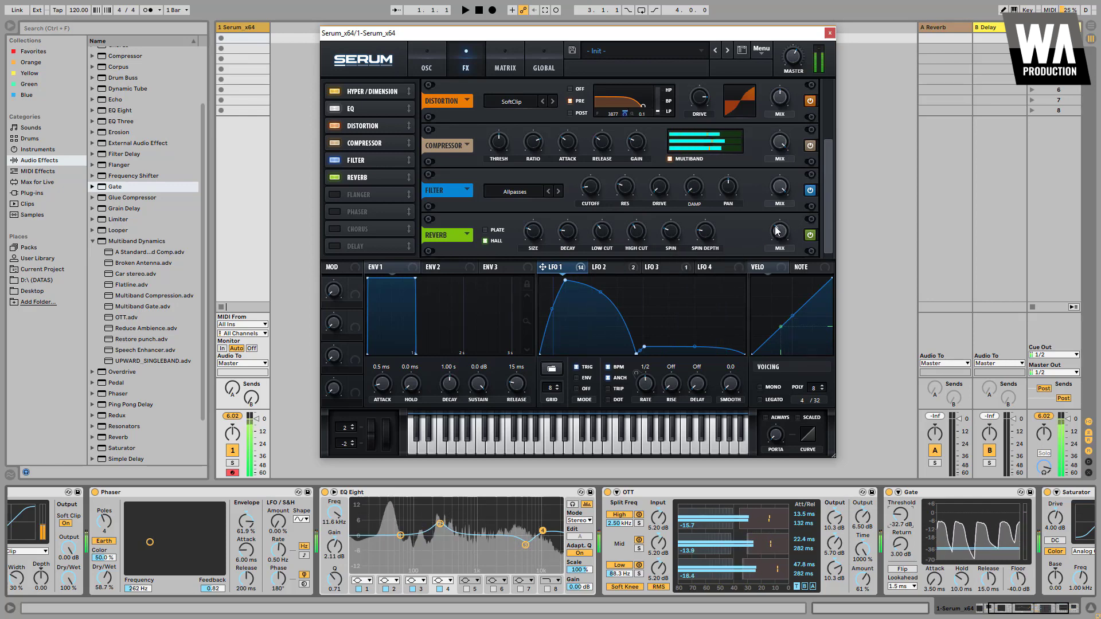
mouse_move(786, 237)
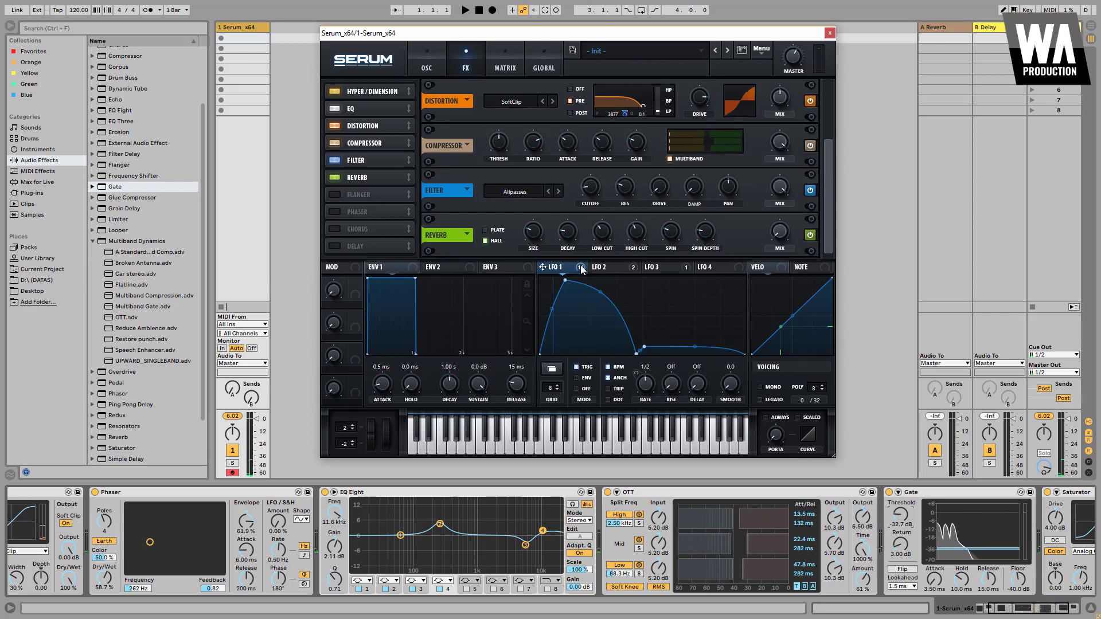
Modulate the reverb mix with LFO 1, adjust the modulation depth, set the mix to 37% and compare the reverb bypassed.
left_click_drag(778, 240, 775, 235)
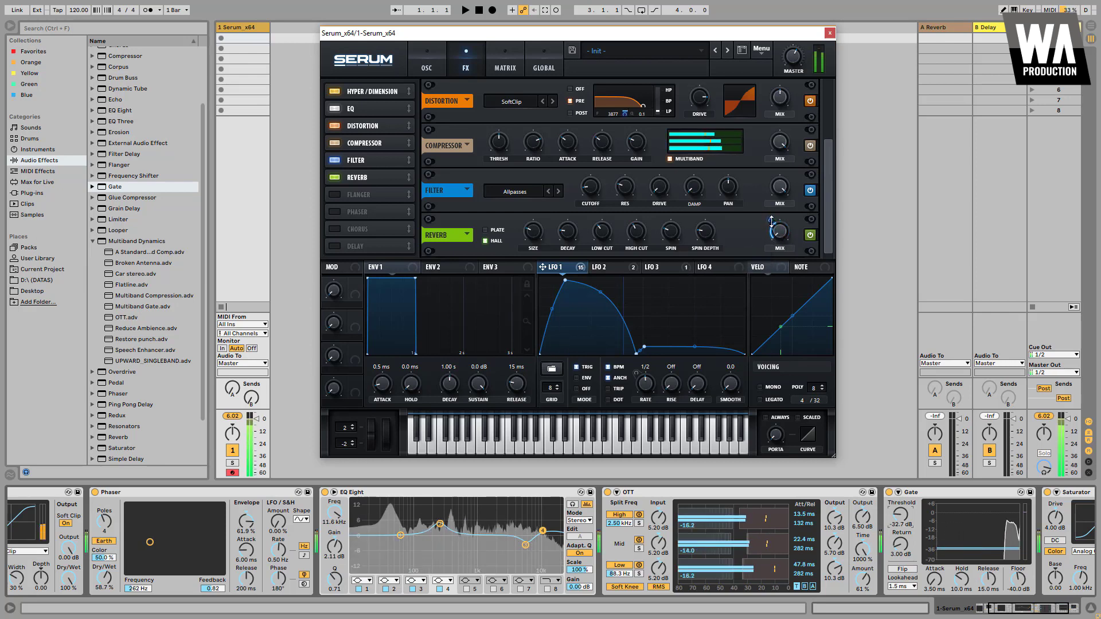
left_click_drag(771, 221, 771, 234)
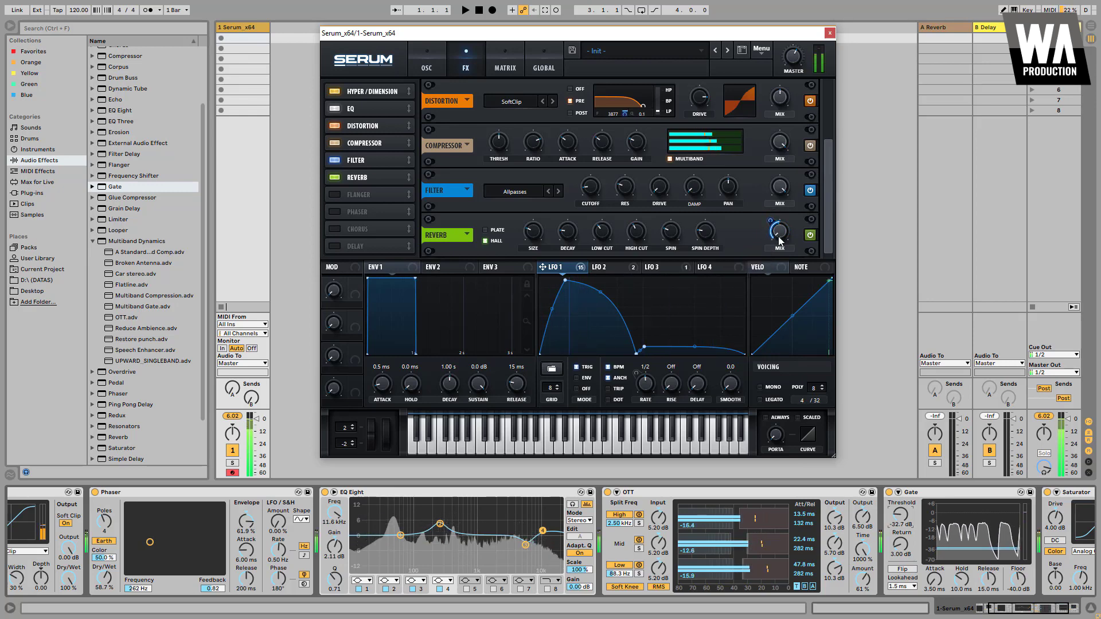
mouse_move(771, 233)
left_mouse_down()
mouse_move(762, 311)
mouse_move(783, 235)
left_mouse_up()
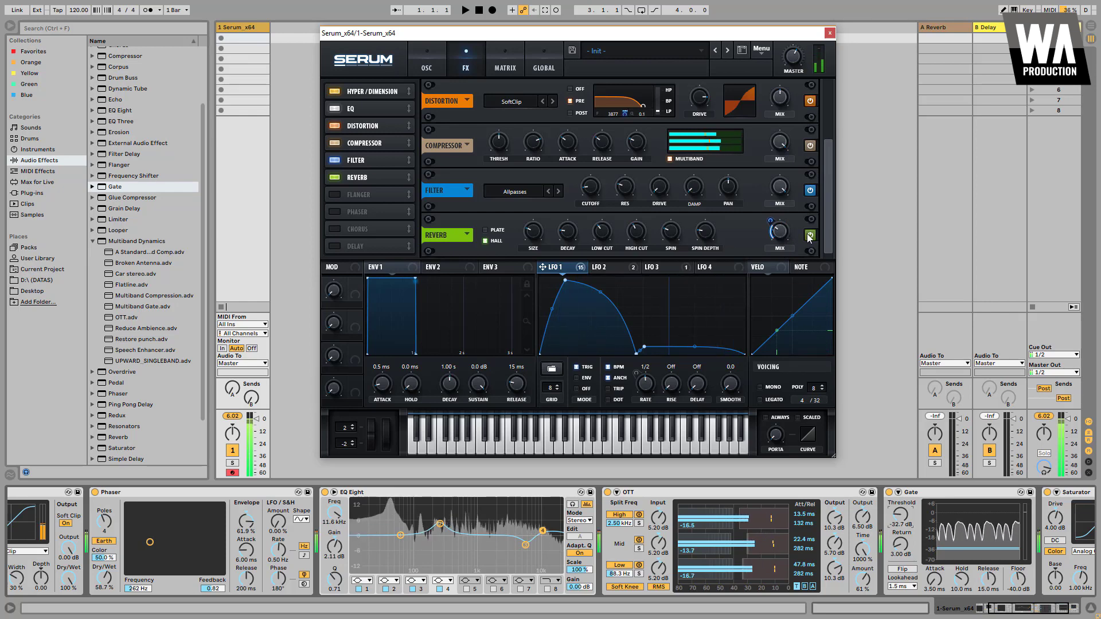
left_click(809, 235)
left_click(810, 237)
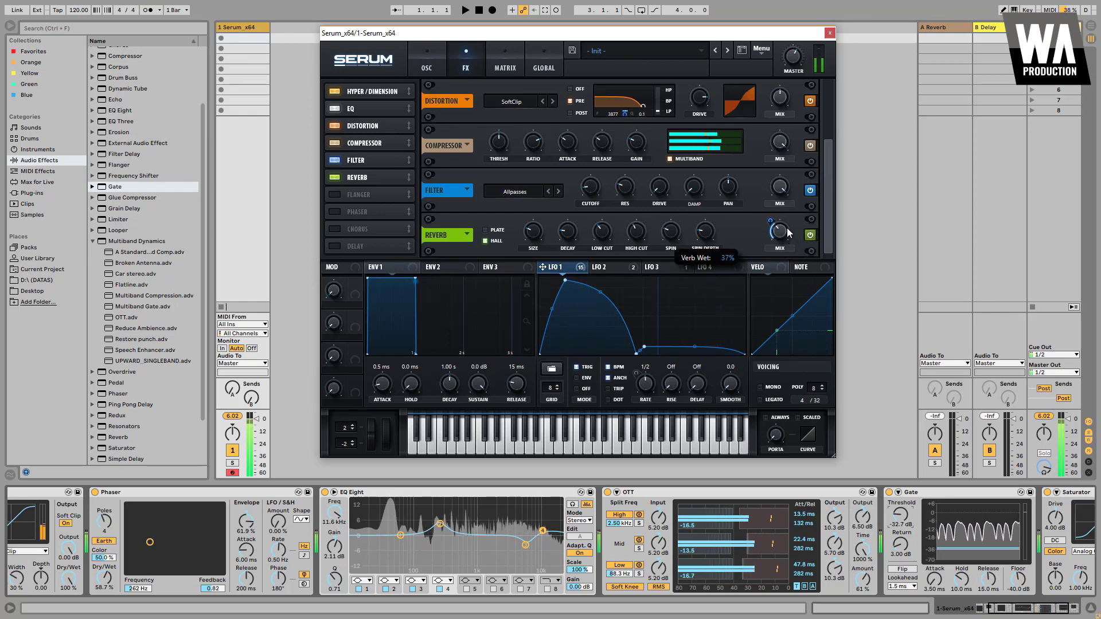